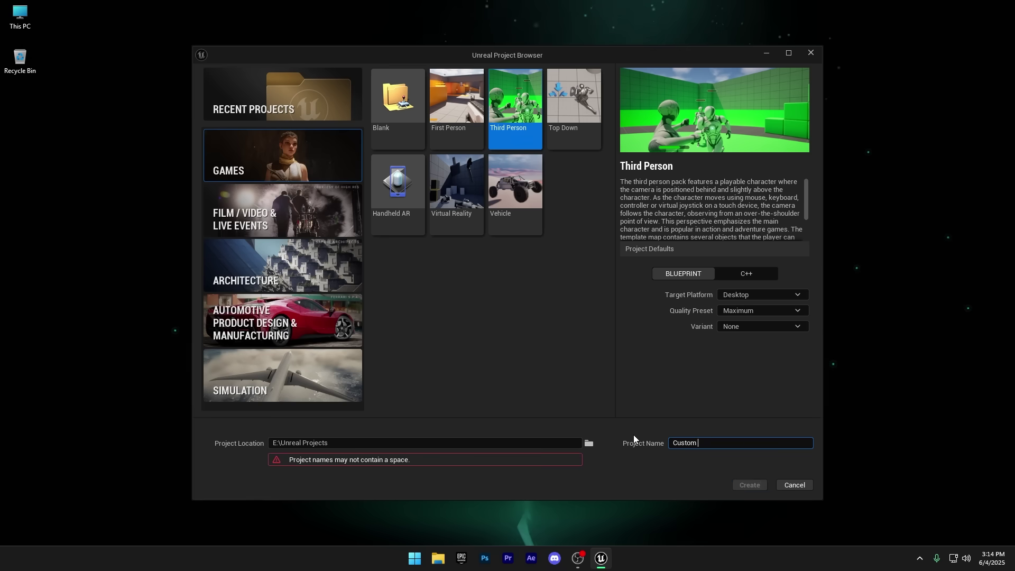
Step: Name the Third Person project Custom_Metahuman and create it
key("BackSpace")
type("_Met")
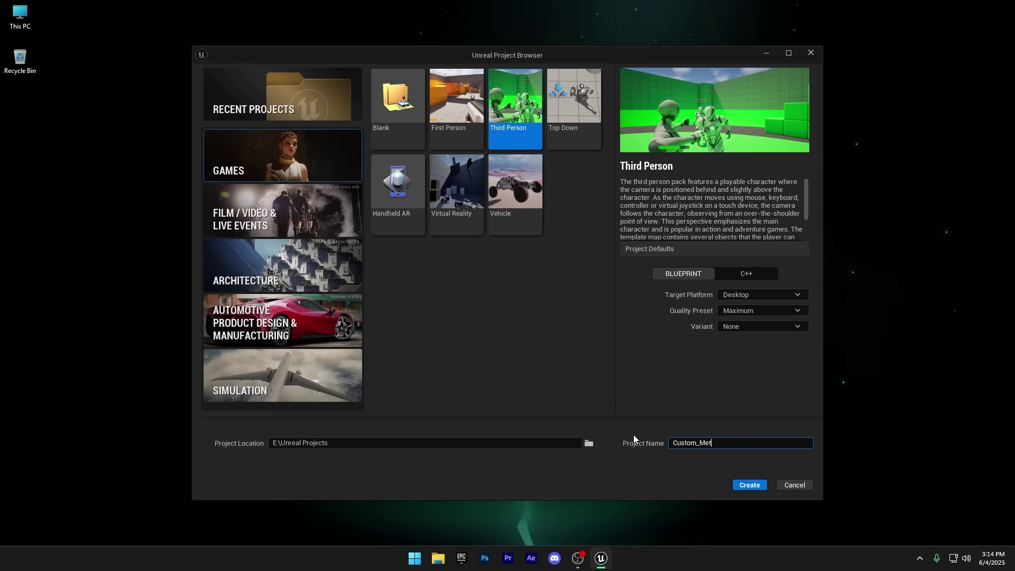
type("ahuman")
key("Return")
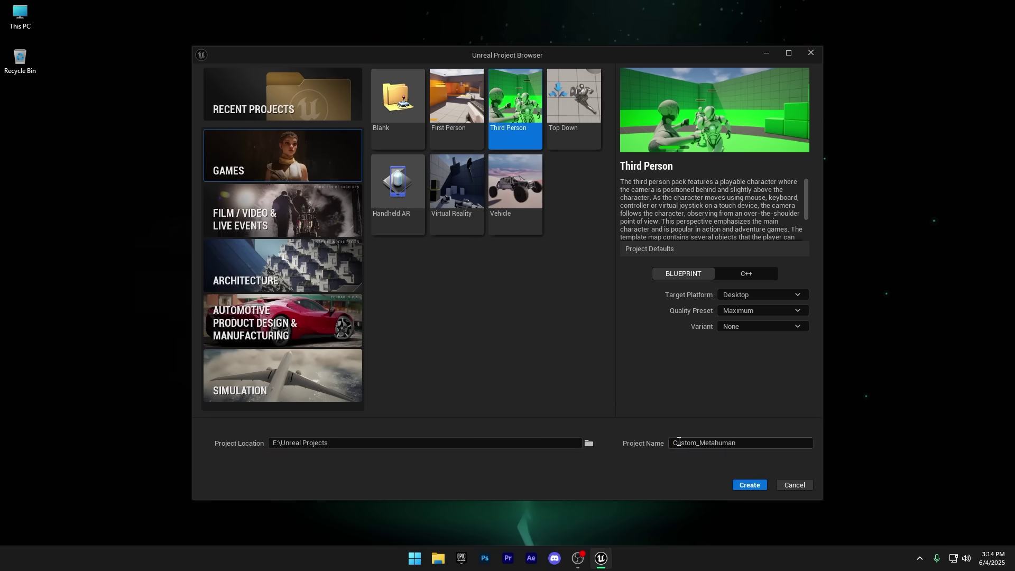
left_click(746, 484)
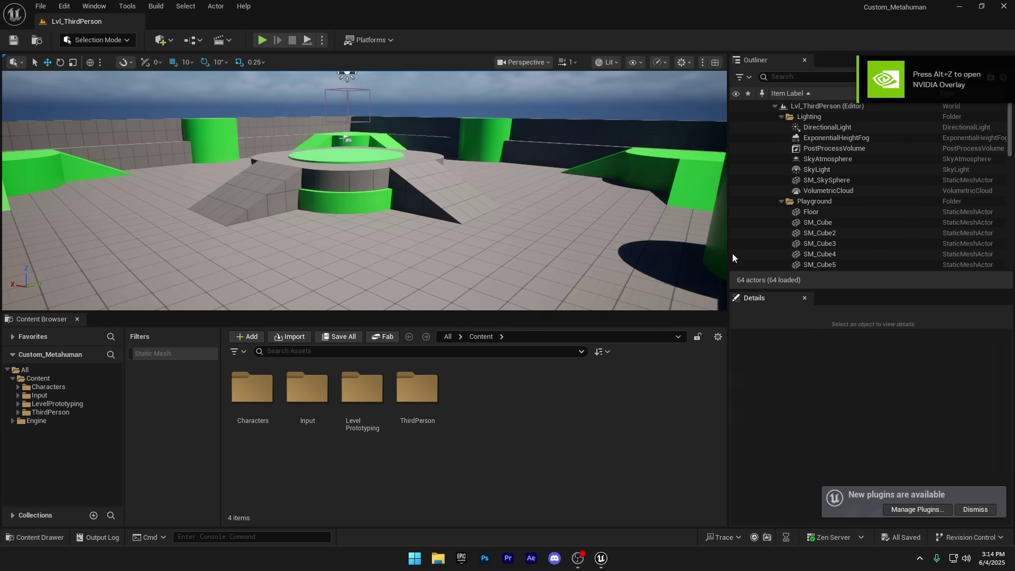
Step: Open the plugin manager, search for Metahuman, and enable MetaHuman Animator and MetaHuman Animator Calibration Processing
left_click(915, 510)
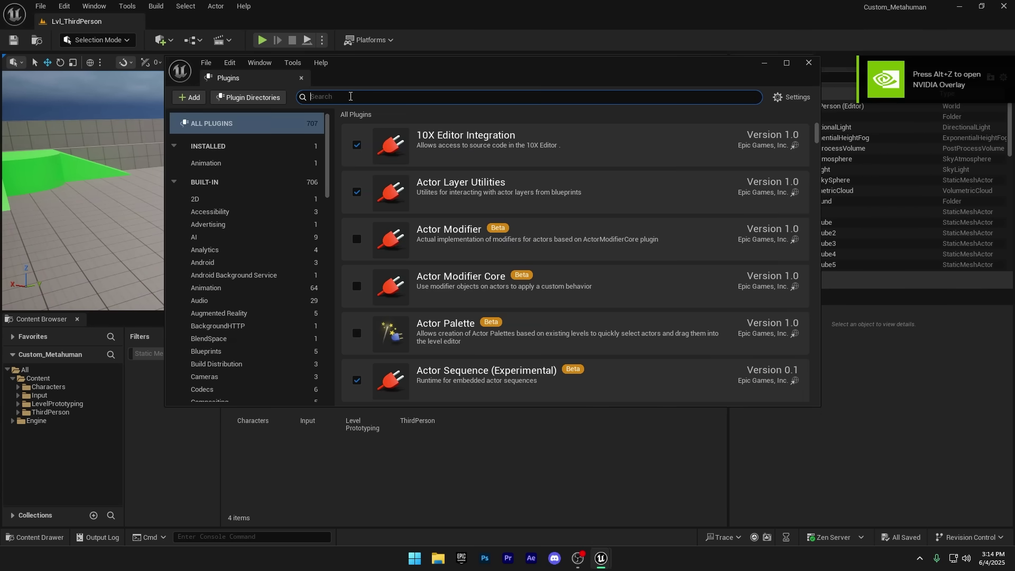
type("Metahuman")
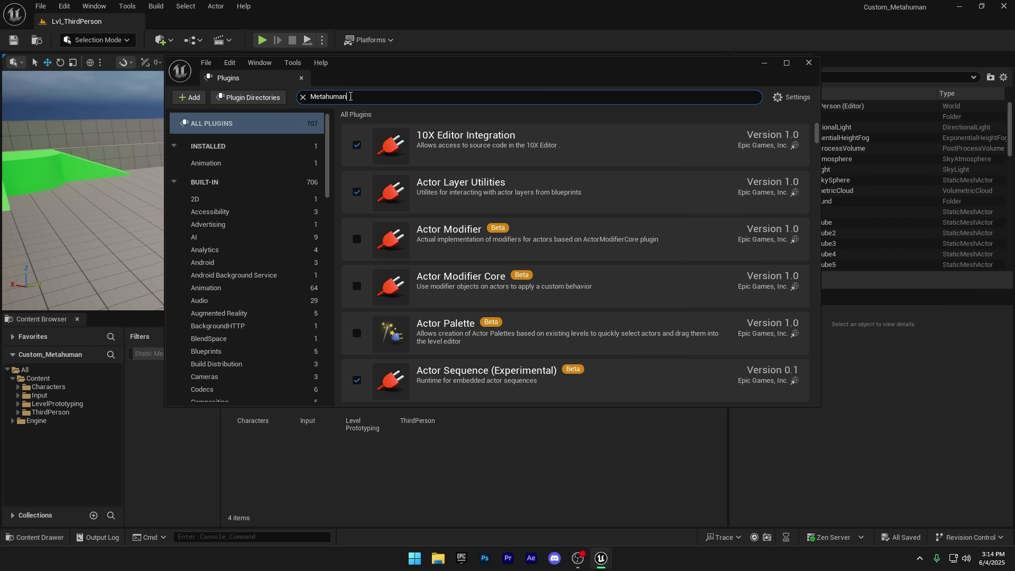
left_click(356, 146)
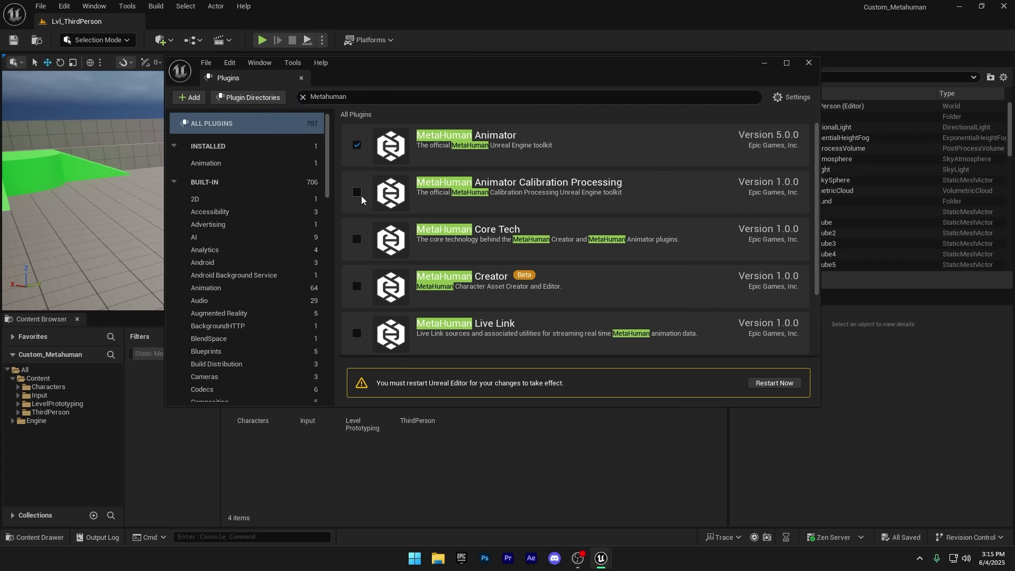
left_click(357, 193)
Step: Enable MetaHuman Creator and another MetaHuman plugin further down the results, restart the editor, and close the plugin manager
left_click(357, 286)
left_click(587, 308)
left_click(357, 287)
left_click(587, 309)
scroll(371, 323, "down", 2)
scroll(370, 322, "down", 1)
left_click(357, 334)
left_click(592, 306)
left_click(776, 383)
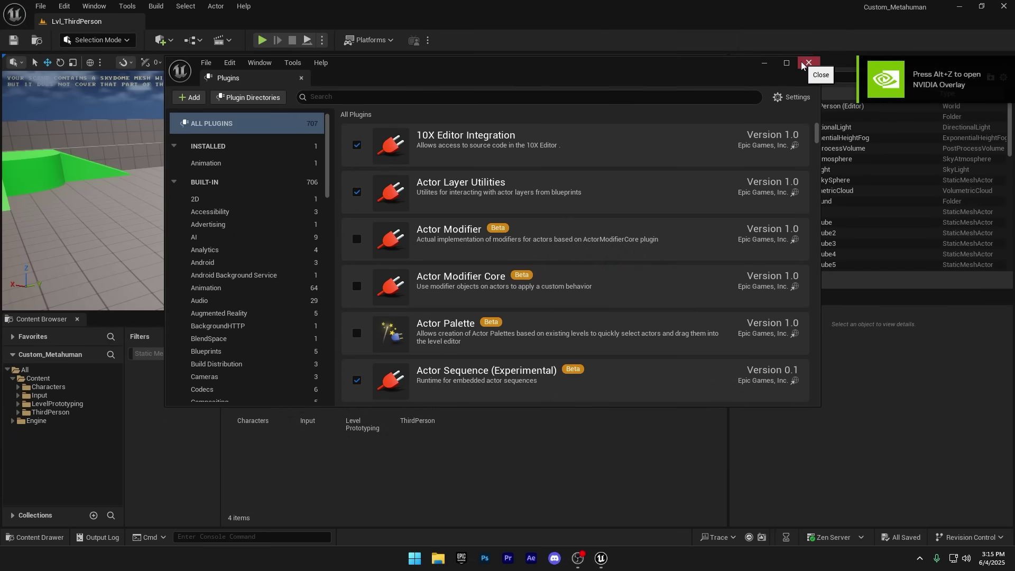
left_click(808, 63)
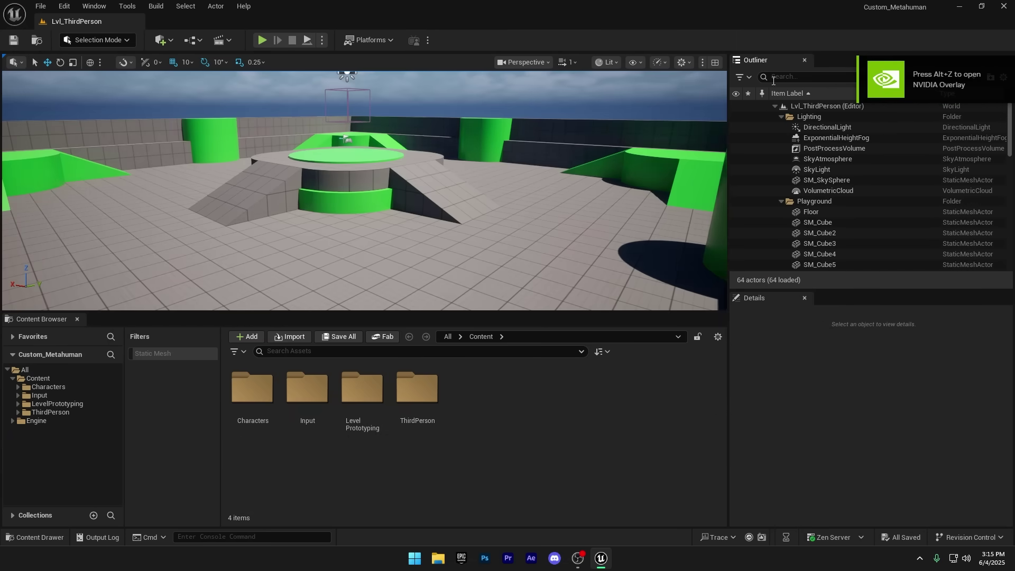
Step: Create a MetaHuman Character asset named Test in the Content folder
right_click(498, 397)
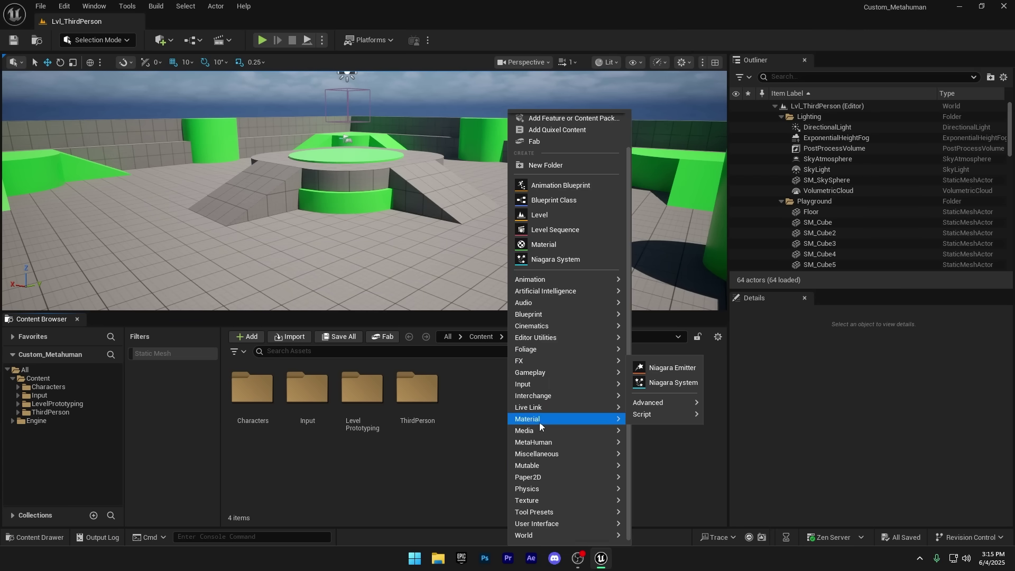
mouse_move(568, 500)
mouse_move(551, 444)
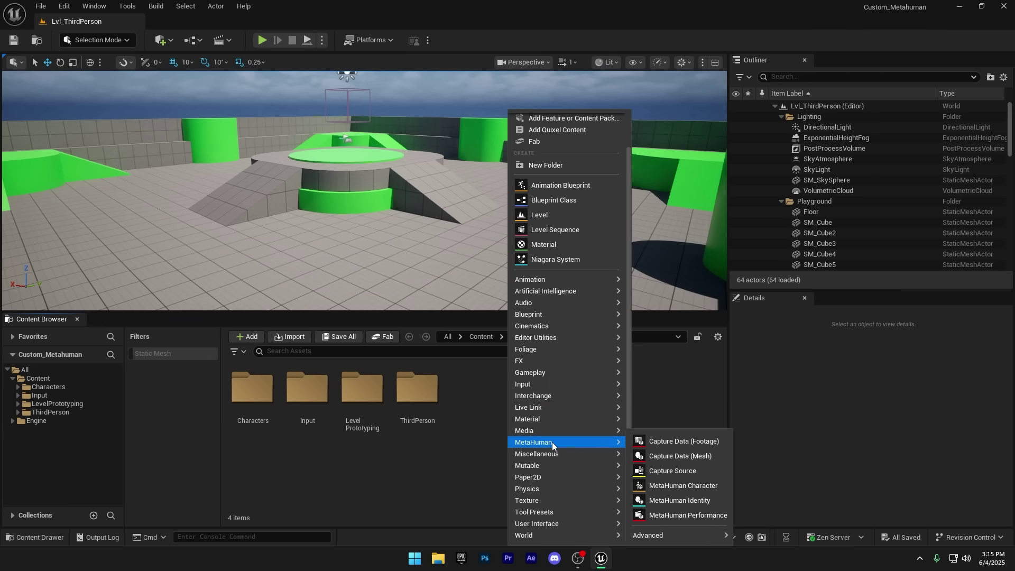
left_click(681, 488)
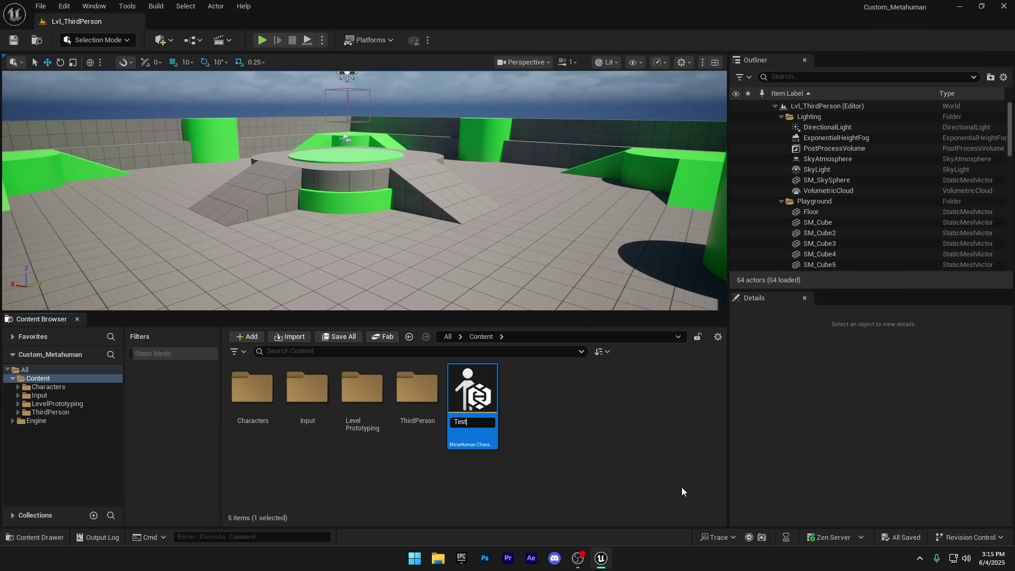
key("Return")
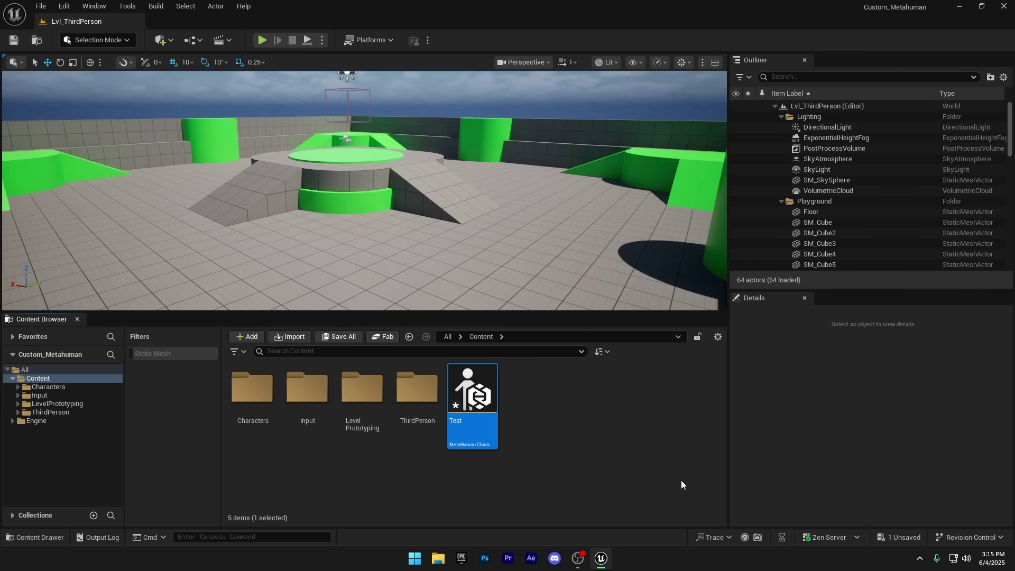
Step: Open the Test character, enable its missing project settings, and restart the editor with the changes saved
double_click(478, 394)
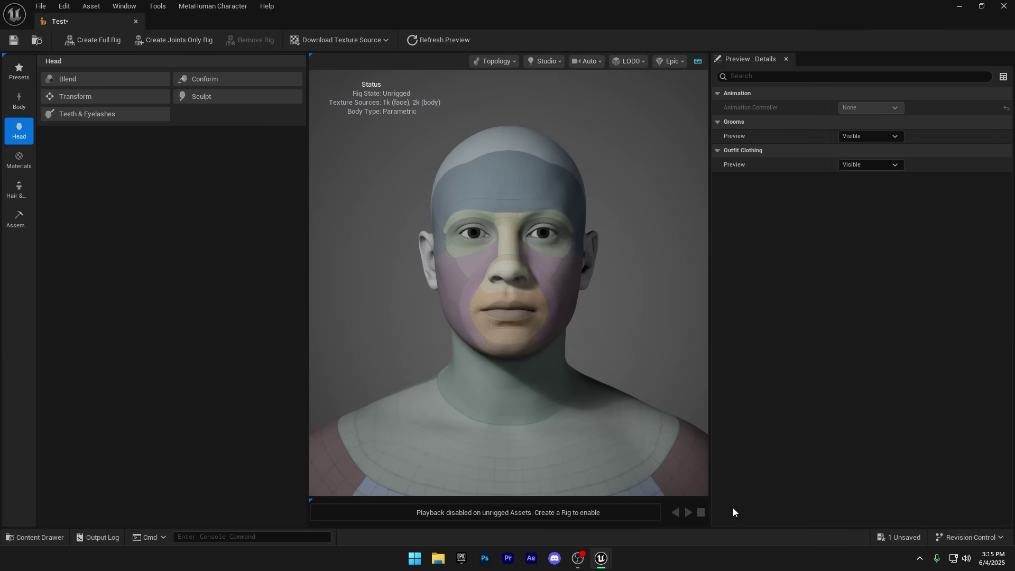
mouse_move(602, 558)
left_click(570, 499)
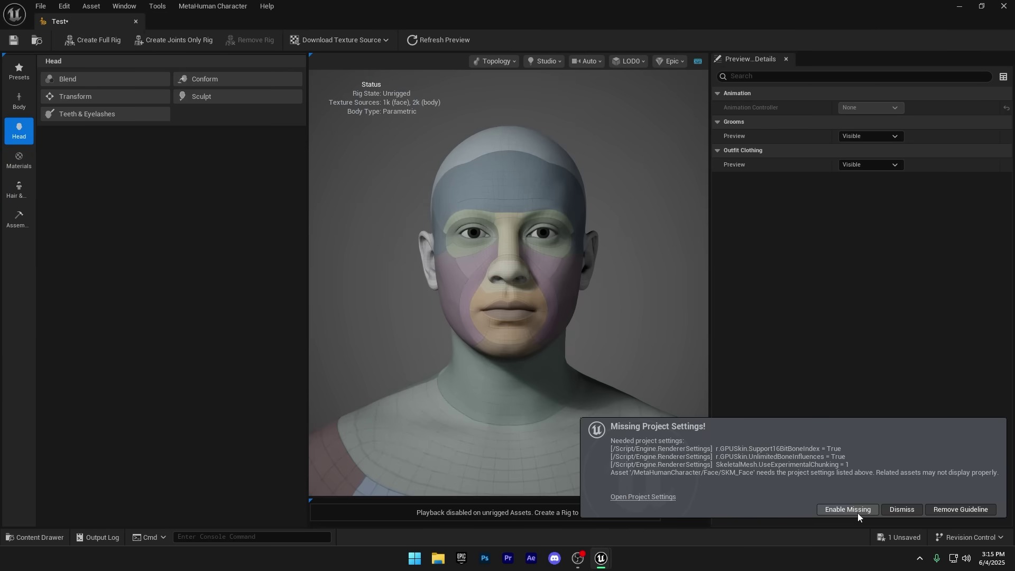
left_click(858, 512)
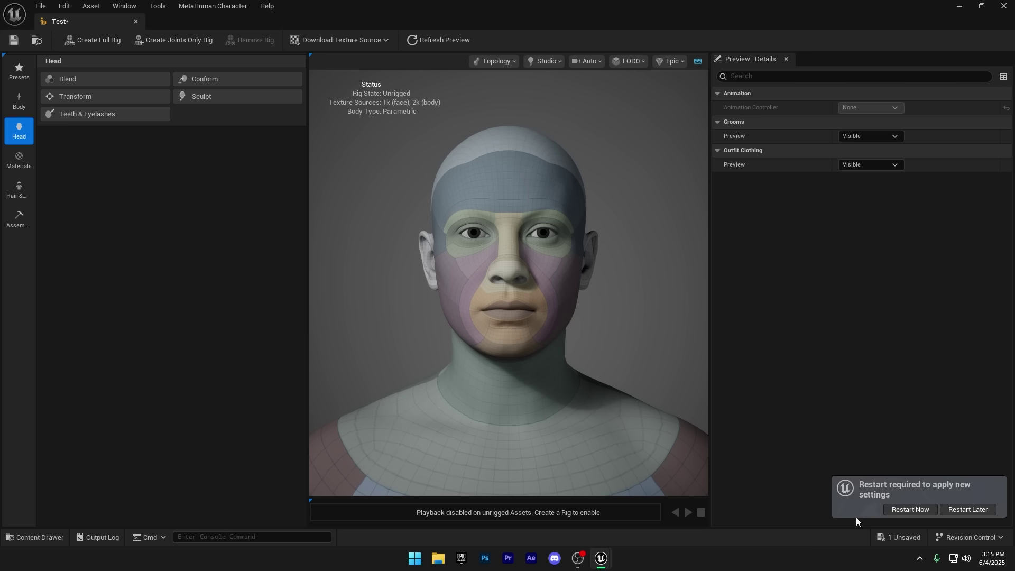
left_click(893, 510)
left_click(534, 397)
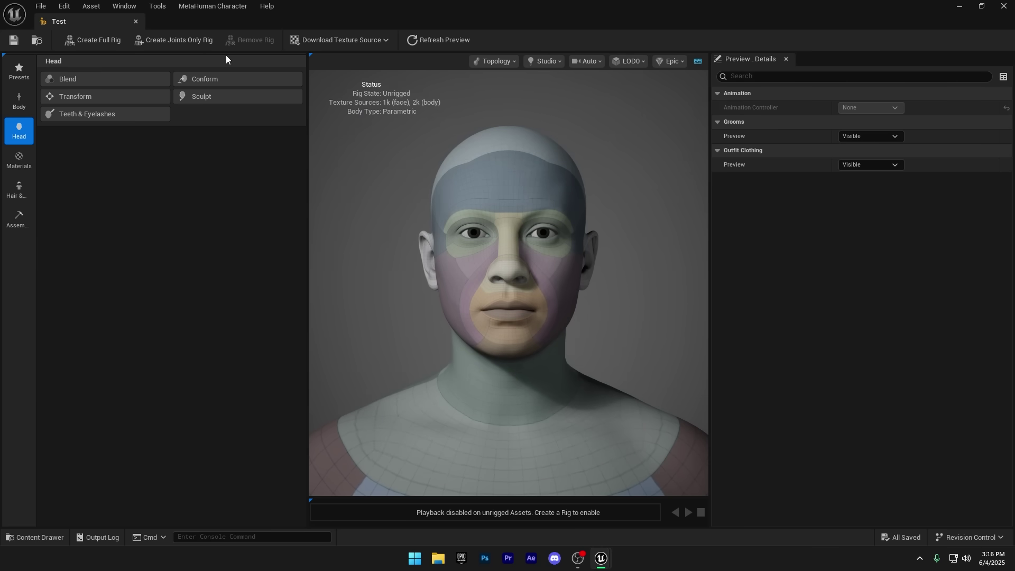
Step: Browse the character presets and apply the Aera preset to the Test character
left_click(20, 72)
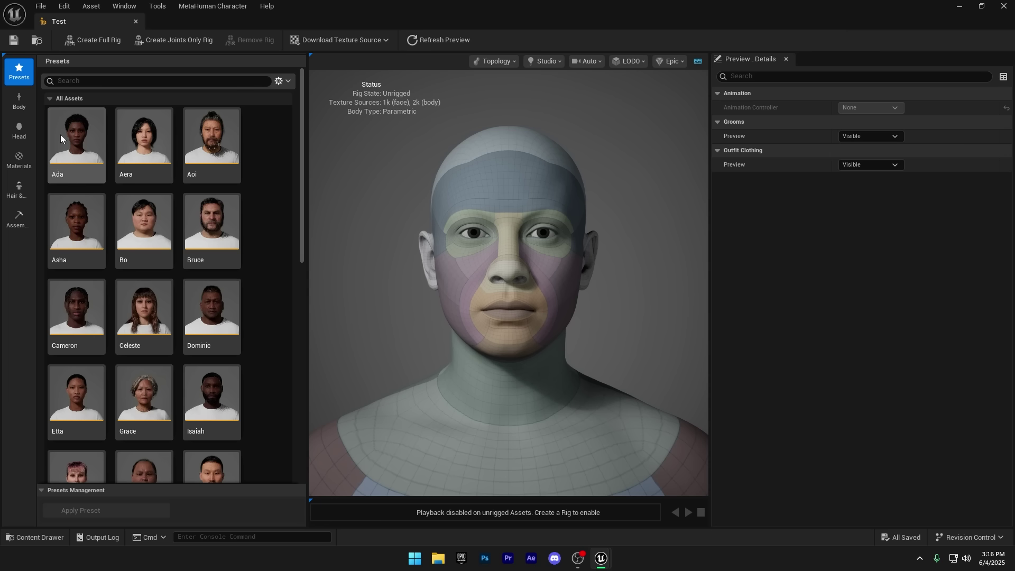
scroll(208, 272, "down", 5)
scroll(208, 269, "down", 7)
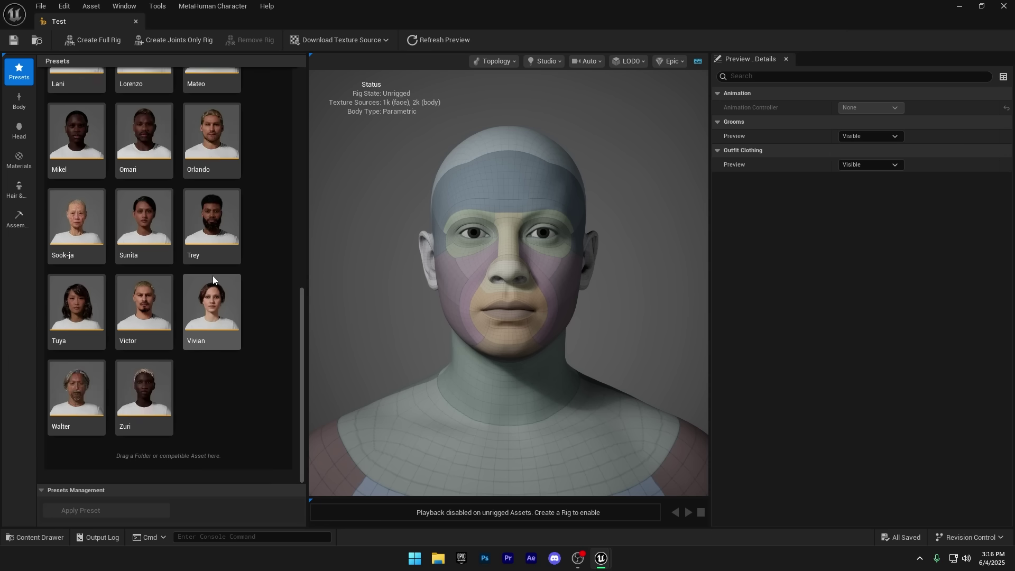
scroll(214, 279, "up", 12)
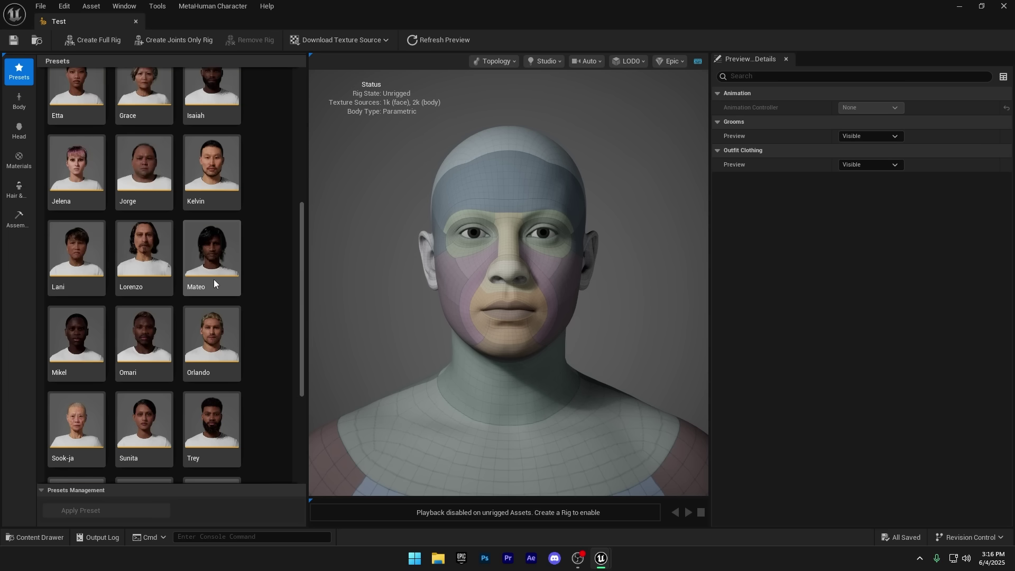
left_click(134, 149)
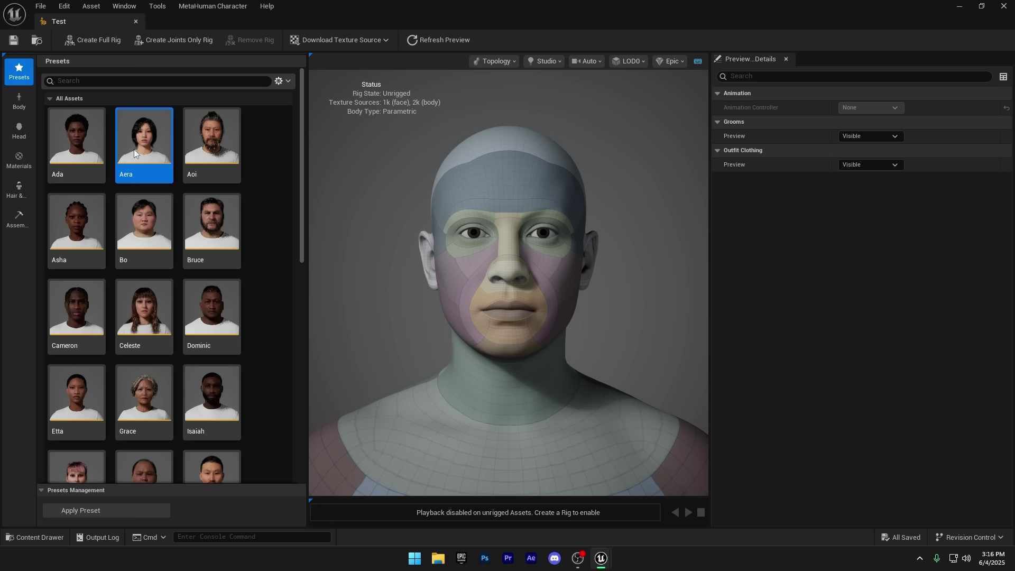
double_click(135, 152)
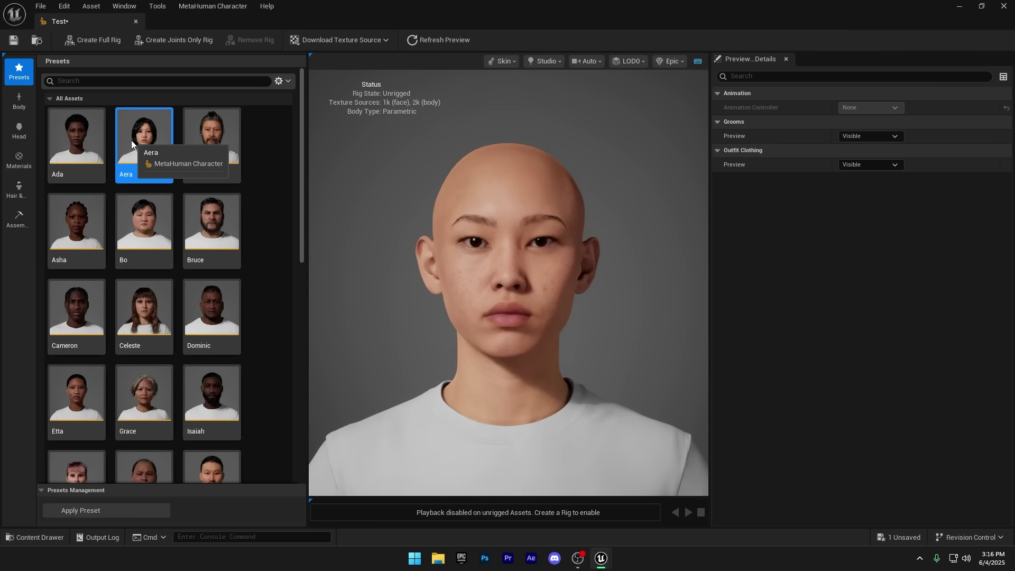
Step: Set the Outfit Clothing preview to Hidden to show the character's body without the shirt and shorts
left_click_drag(308, 206, 289, 209)
scroll(423, 296, "down", 5)
left_click_drag(444, 349, 495, 378)
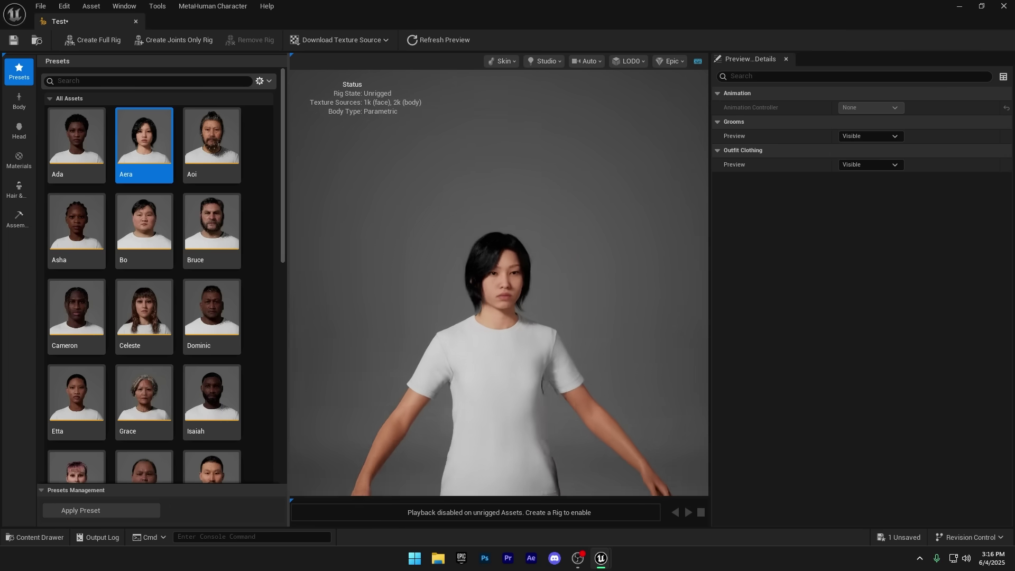
scroll(496, 383, "up", 8)
scroll(494, 365, "down", 8)
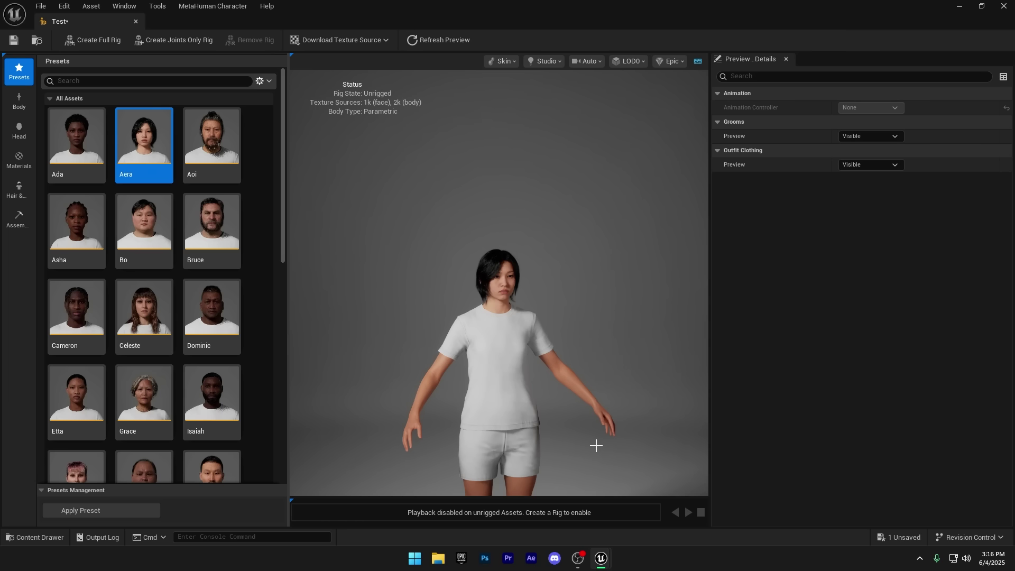
left_click(871, 164)
left_click(856, 189)
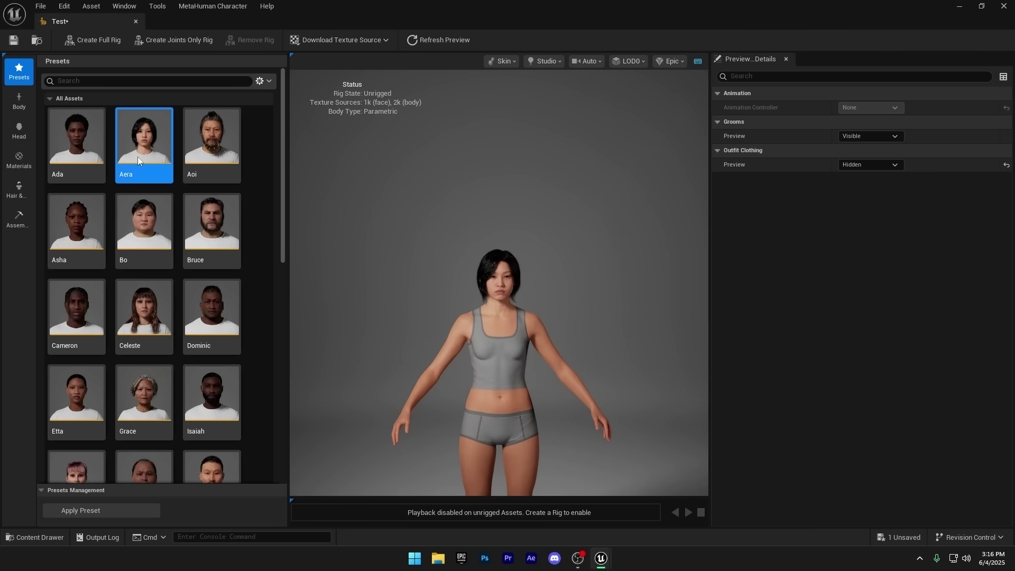
Step: Open the parametric body model and set the global Masculine/Feminine value to about 0.714
left_click(19, 100)
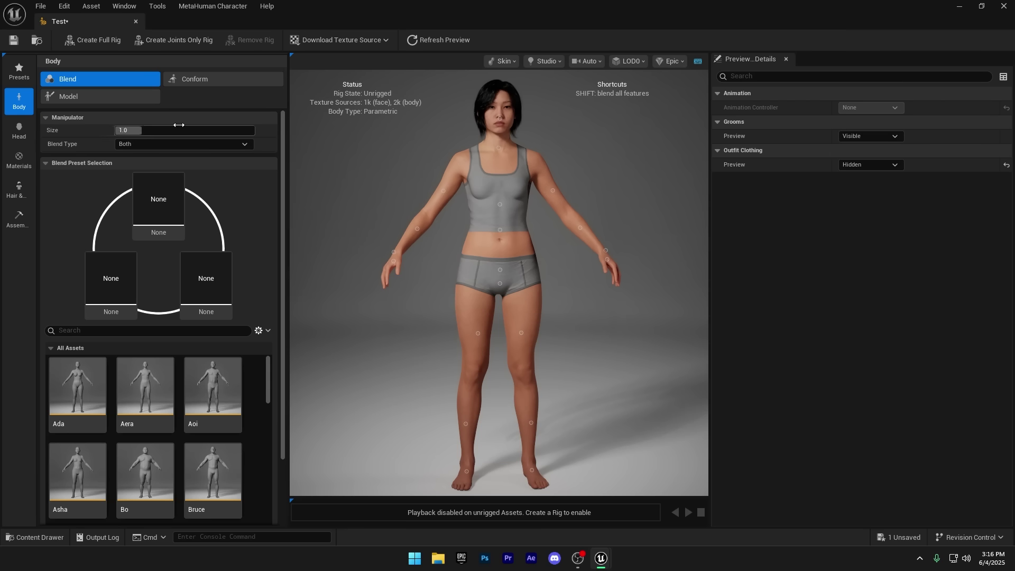
left_click(119, 94)
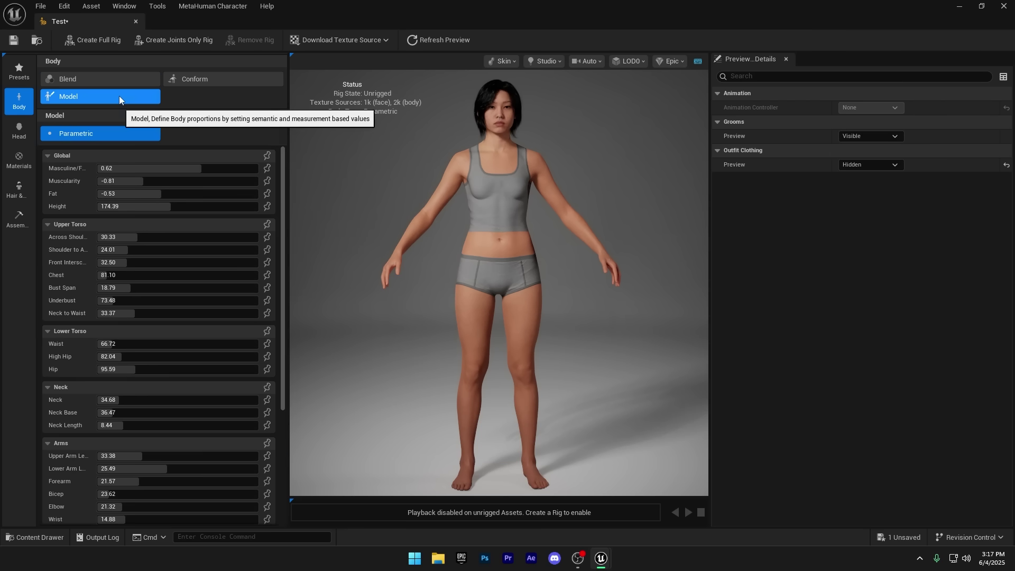
scroll(137, 211, "down", 5)
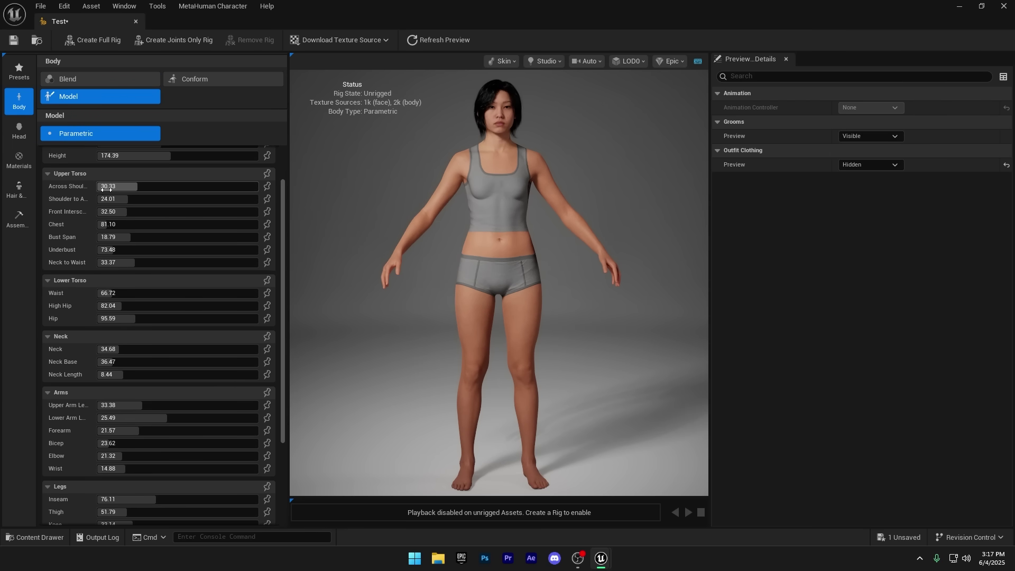
scroll(147, 337, "up", 5)
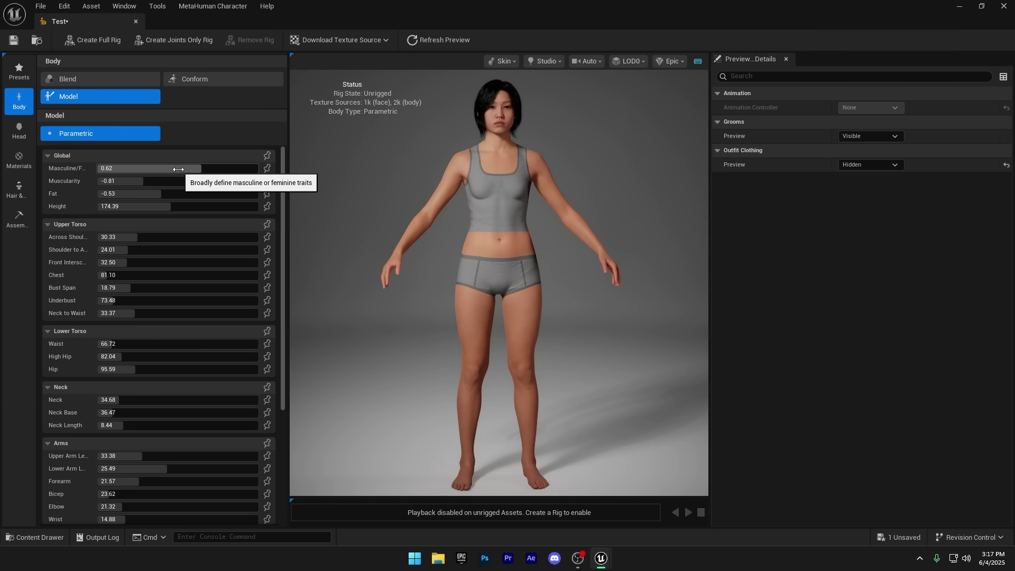
mouse_move(176, 168)
left_mouse_down()
mouse_move(258, 168)
mouse_move(97, 168)
mouse_move(237, 168)
mouse_move(180, 169)
left_mouse_up()
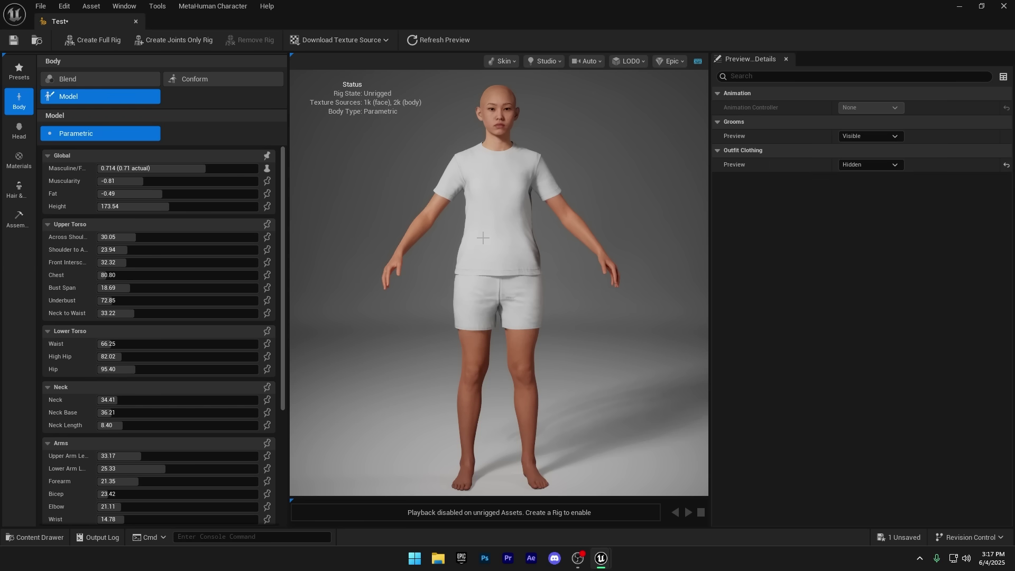
Step: Toggle the Outfit Clothing preview and return it to Hidden to clear the clothes from the updated body
left_click(872, 167)
left_click(864, 181)
left_click(867, 164)
left_click(861, 174)
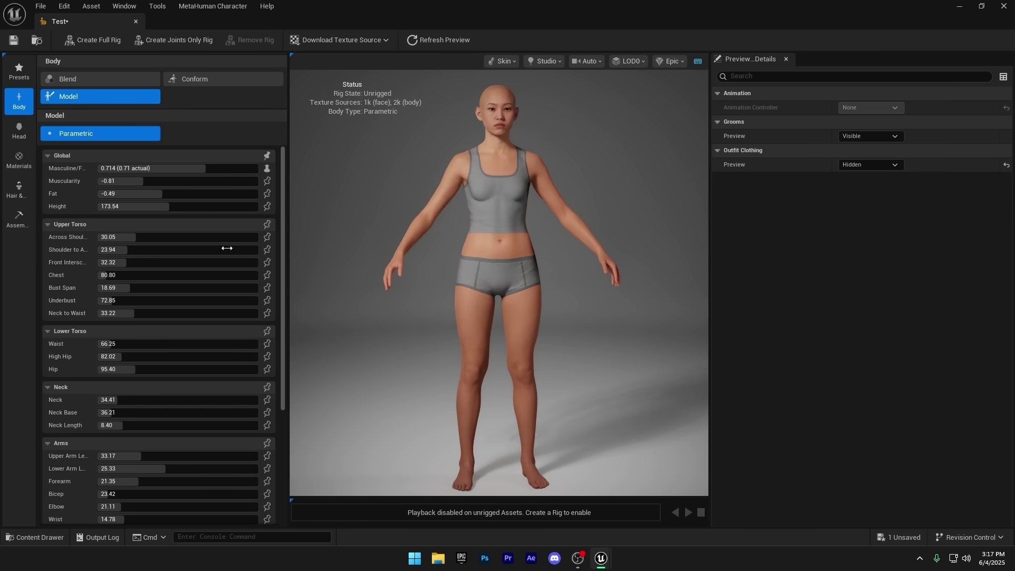
Step: Set the body's Muscularity to about -0.488, Fat to about -0.558, and Height to about 161.5
left_click_drag(132, 181, 156, 181)
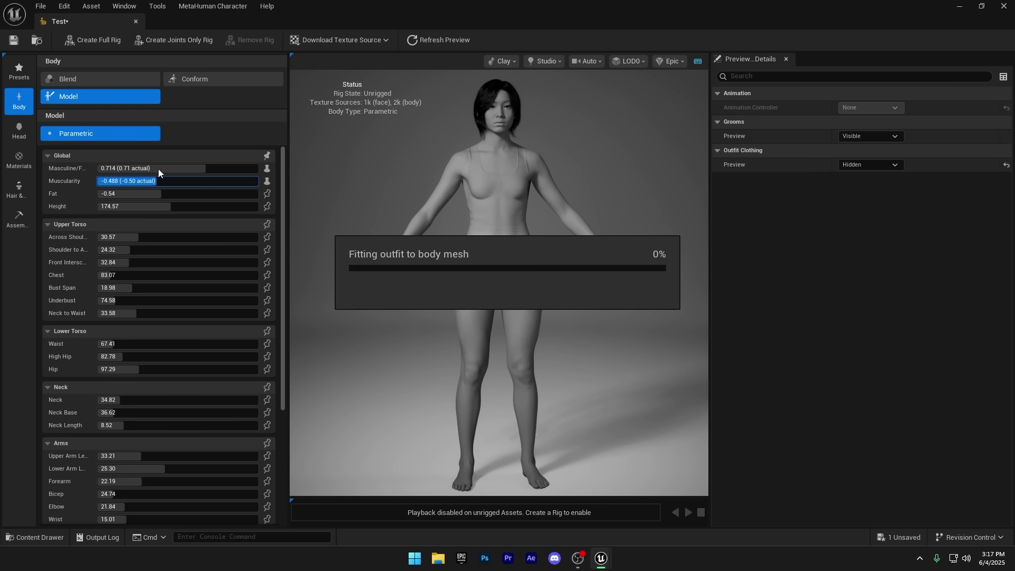
left_click(148, 196)
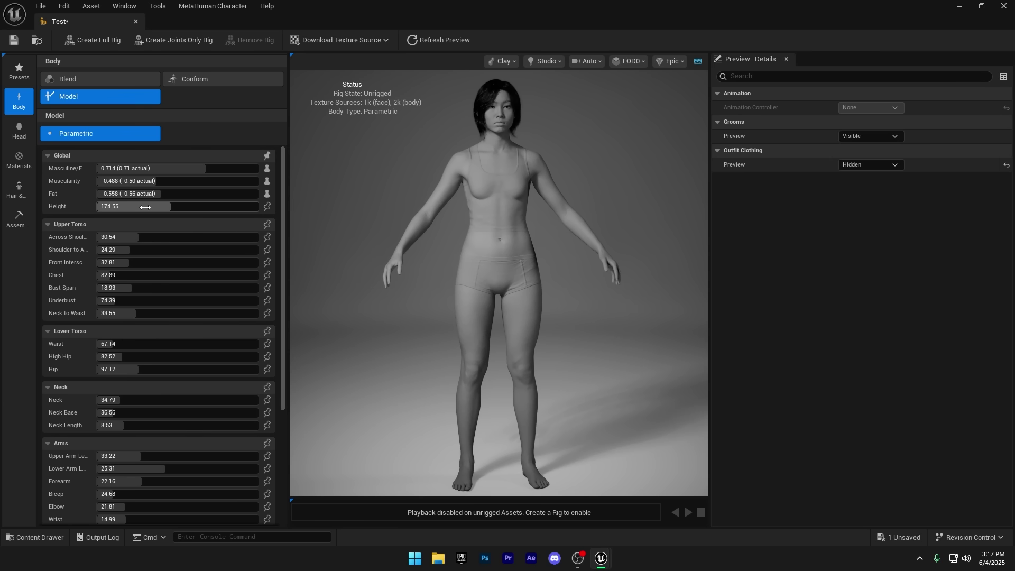
left_click_drag(160, 206, 156, 254)
Step: Hide the grooms preview and set the upper torso's shoulder width to about 27.71, Chest to 95.99, Bust Span to 18.48, and Neck to Waist to 32.65
left_click(871, 152)
left_click_drag(131, 263, 115, 306)
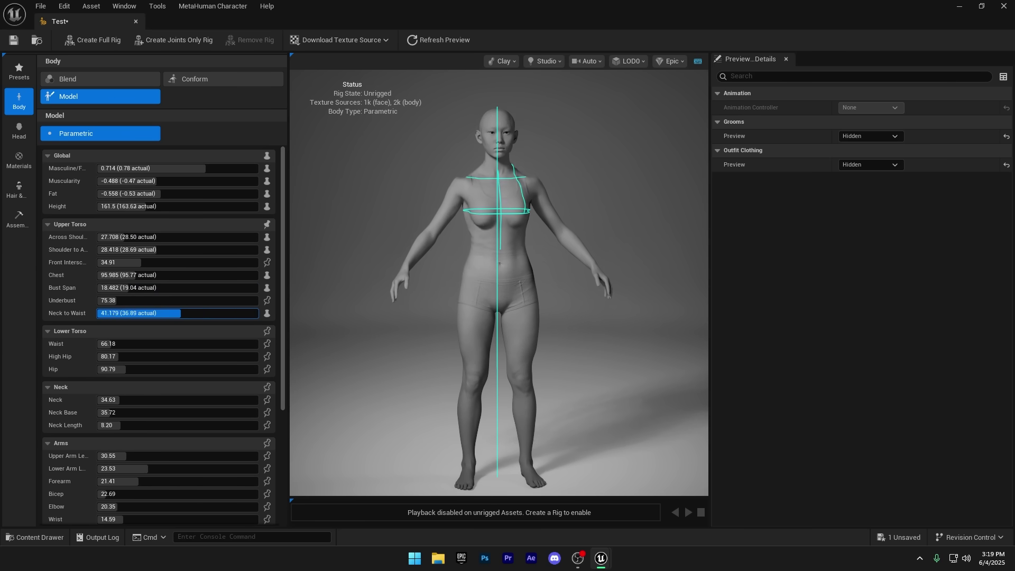
Step: Set the lower torso's High Hip to about 78.22 and Hip to about 96.45
scroll(113, 294, "down", 3)
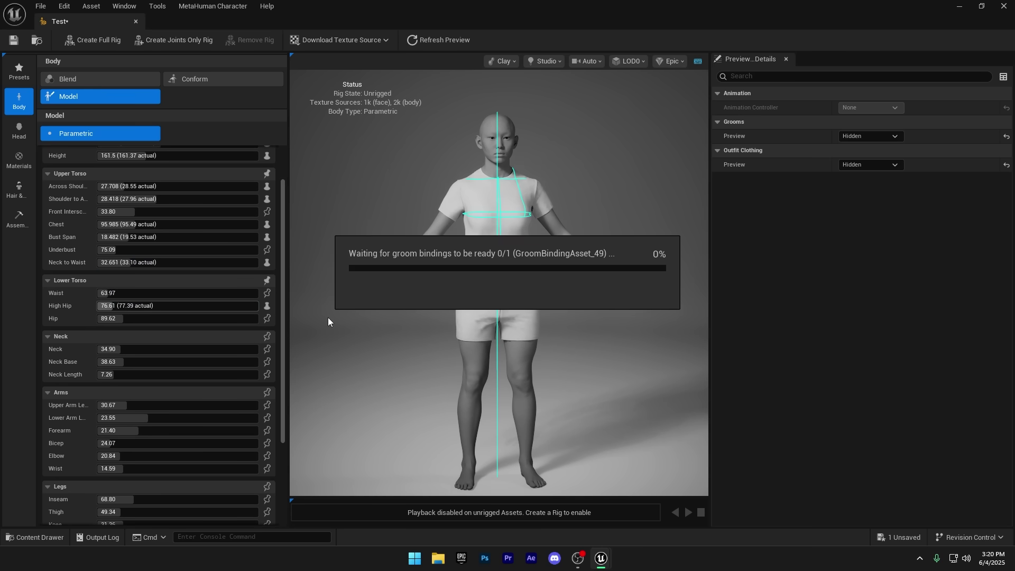
left_click_drag(328, 322, 424, 322)
mouse_move(124, 319)
left_mouse_down()
mouse_move(148, 319)
mouse_move(137, 319)
left_mouse_up()
left_click_drag(418, 317, 327, 317)
scroll(107, 289, "down", 7)
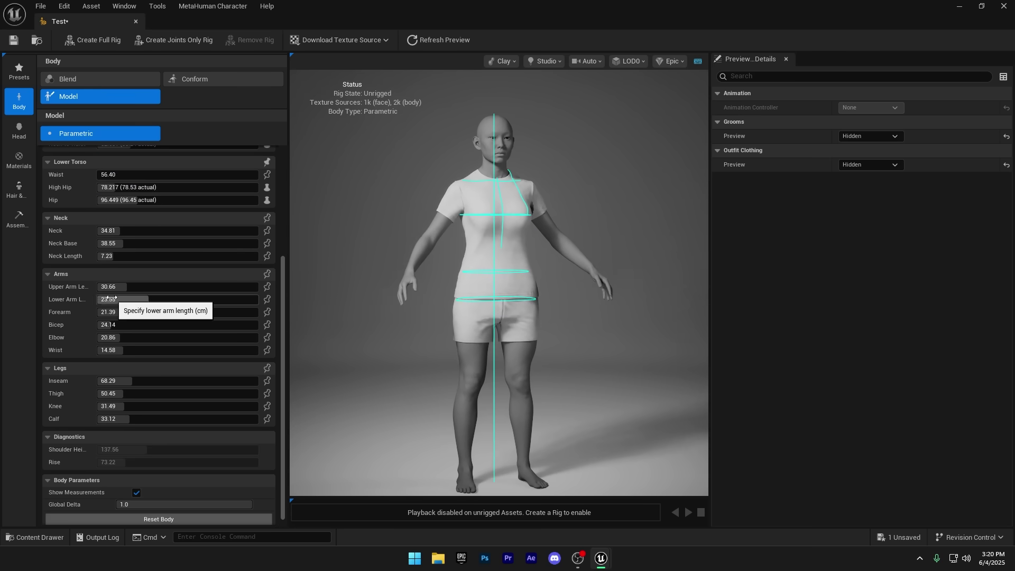
Step: Set Upper Arm Length to about 27.75, Lower Arm Length to 19.38, Inseam to 68.3, Thigh to 61.27, Knee to 38.9, and Calf to 38.74
left_click_drag(122, 289, 75, 302)
scroll(122, 388, "down", 1)
left_click_drag(121, 387, 192, 401)
left_click(122, 375)
left_click(68, 381)
left_click_drag(121, 378, 121, 423)
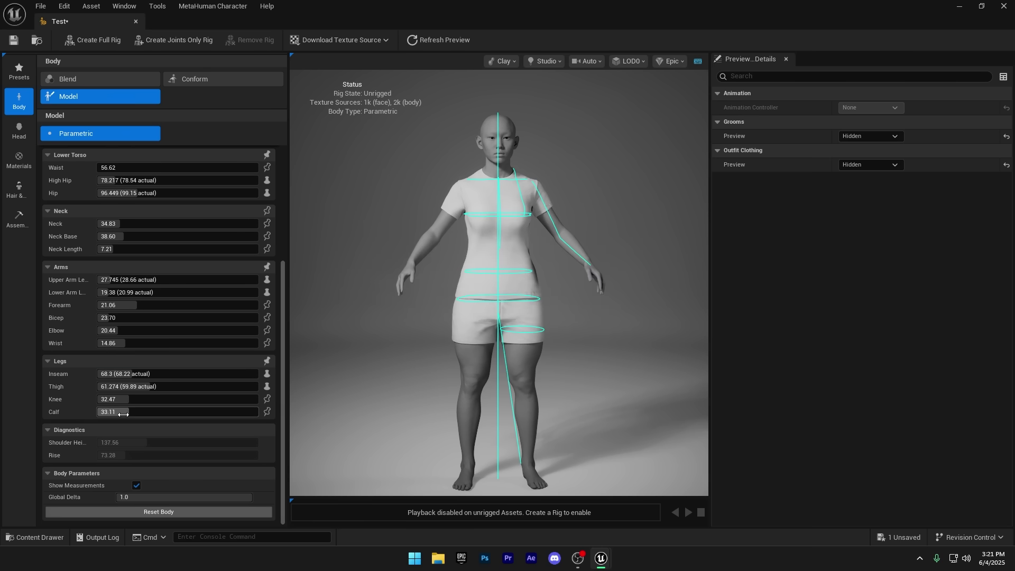
left_click_drag(123, 414, 154, 407)
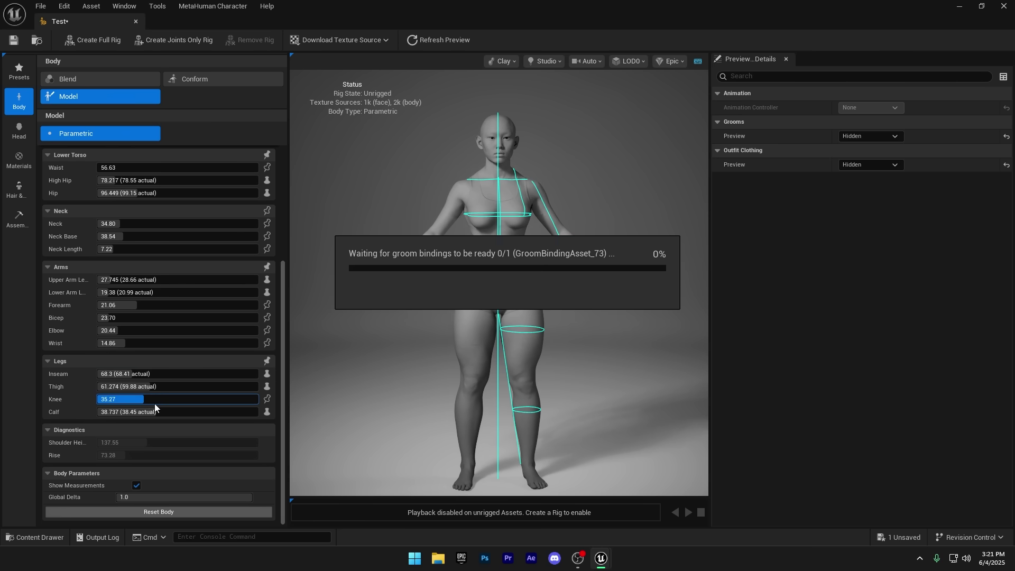
Step: Switch the preview material to Topology and reapply the Hidden outfit clothing preview to inspect the bare body
left_click(502, 61)
left_click(508, 86)
left_click(889, 165)
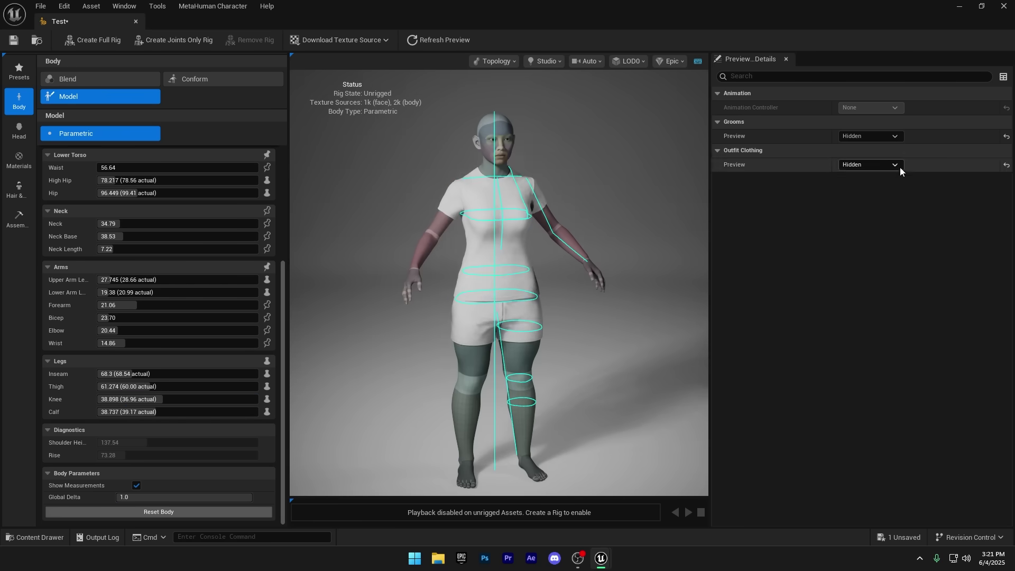
left_click(874, 186)
mouse_move(577, 280)
left_mouse_down()
mouse_move(449, 283)
mouse_move(582, 285)
left_mouse_up()
scroll(449, 283, "up", 8)
scroll(437, 286, "down", 6)
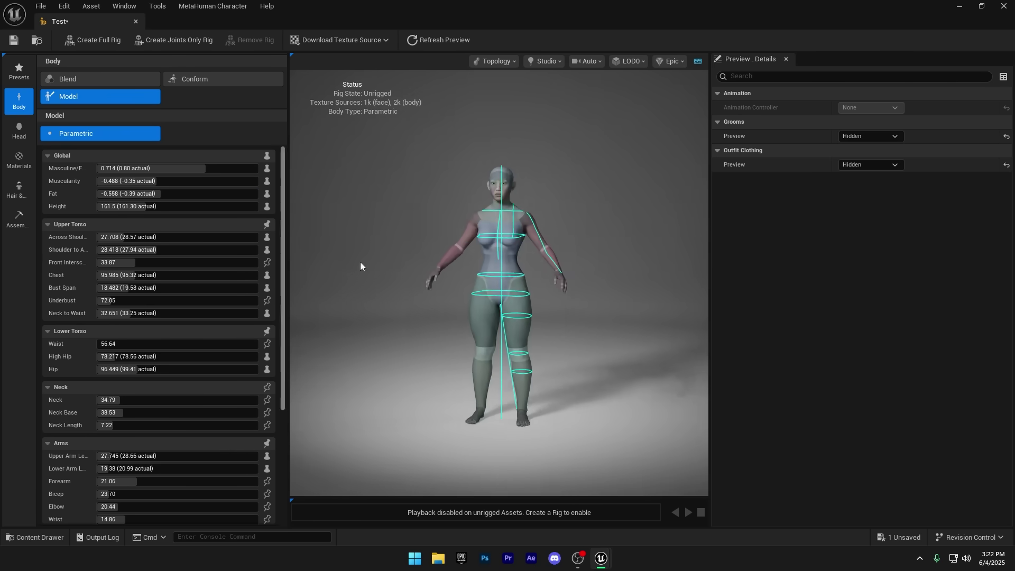
Step: Switch the preview material to Skin and open the Head blend tools to browse the available face presets
left_click(497, 60)
left_click(505, 100)
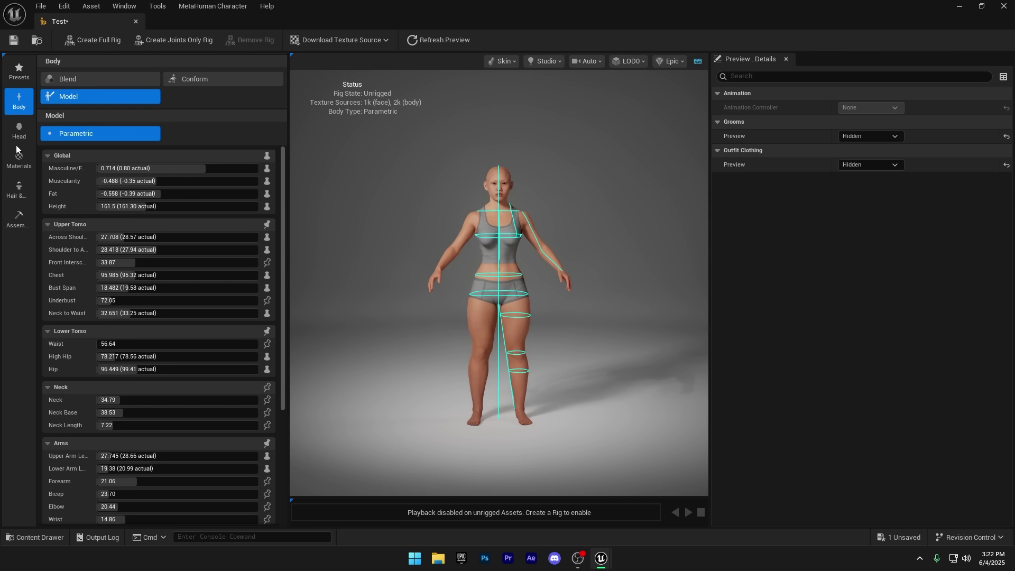
left_click(8, 192)
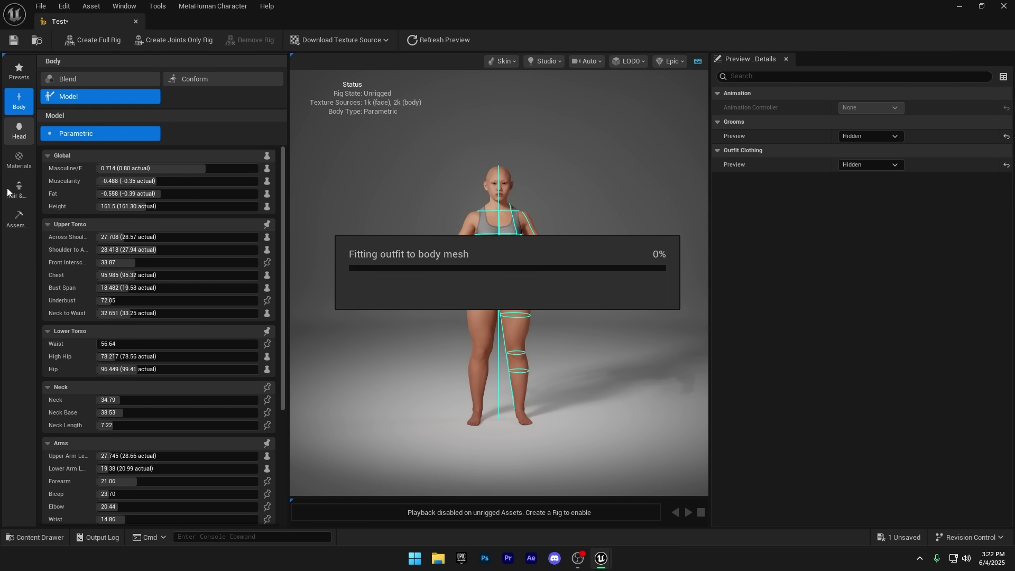
scroll(435, 308, "down", 5)
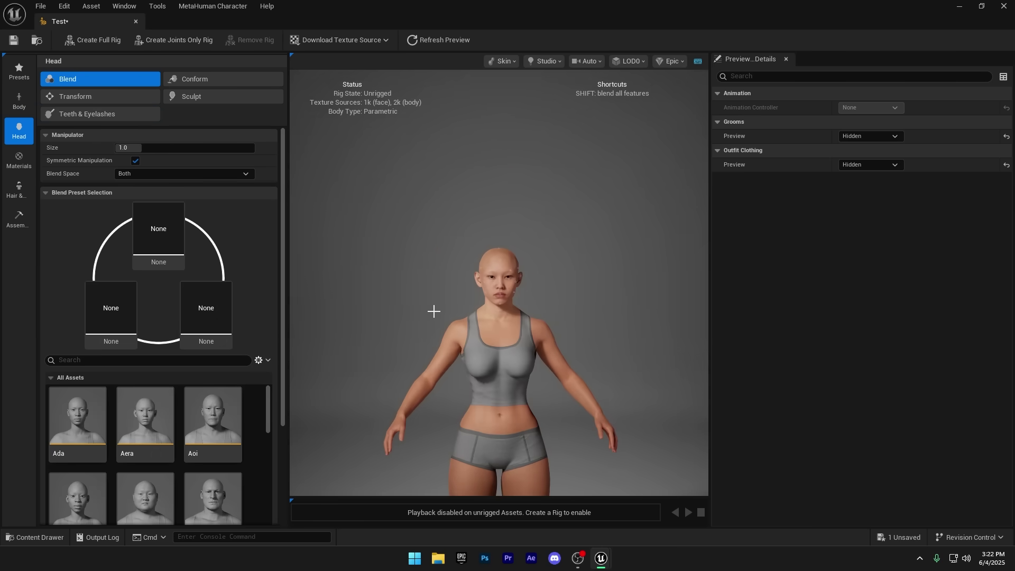
scroll(252, 433, "down", 2)
scroll(253, 443, "up", 2)
scroll(257, 440, "down", 5)
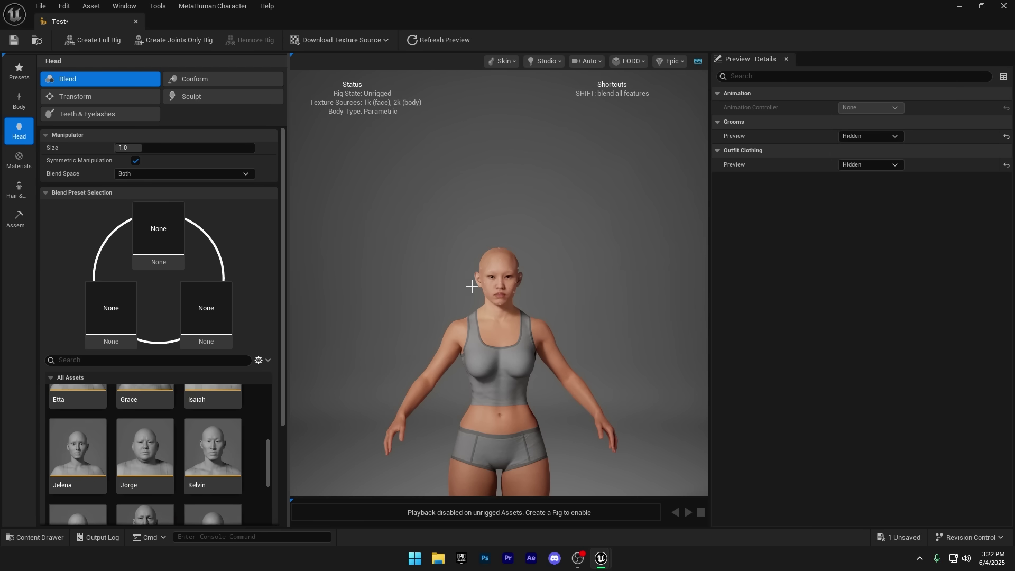
Step: Try sculpting the face by moving the jaw marker inward, and undo the landmark move
mouse_move(512, 392)
left_mouse_down()
mouse_move(529, 392)
mouse_move(505, 387)
left_mouse_up()
scroll(511, 391, "up", 5)
scroll(489, 367, "up", 5)
left_click(201, 97)
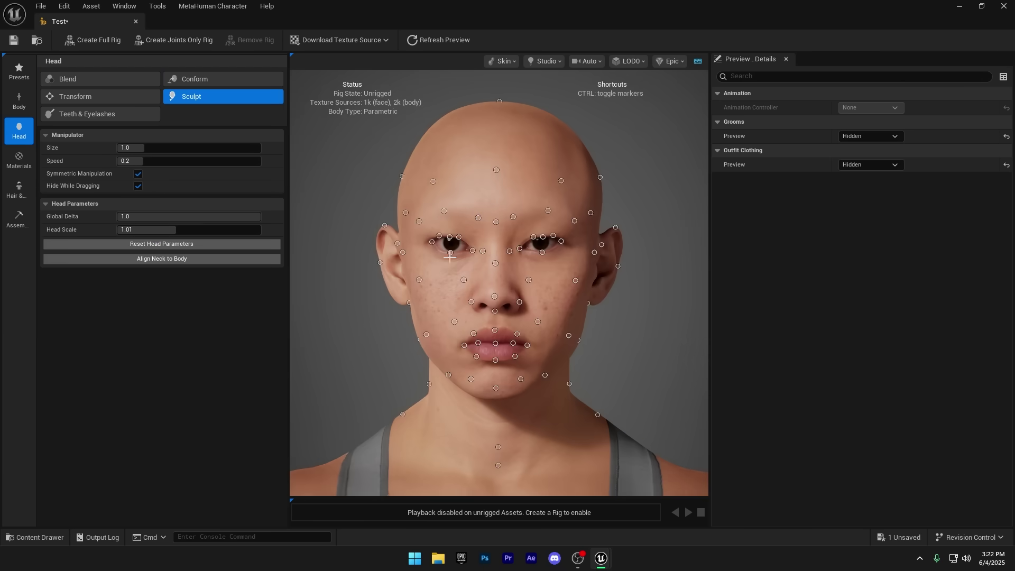
left_click_drag(426, 335, 439, 333)
mouse_move(438, 294)
left_mouse_down()
mouse_move(459, 309)
mouse_move(520, 404)
left_mouse_up()
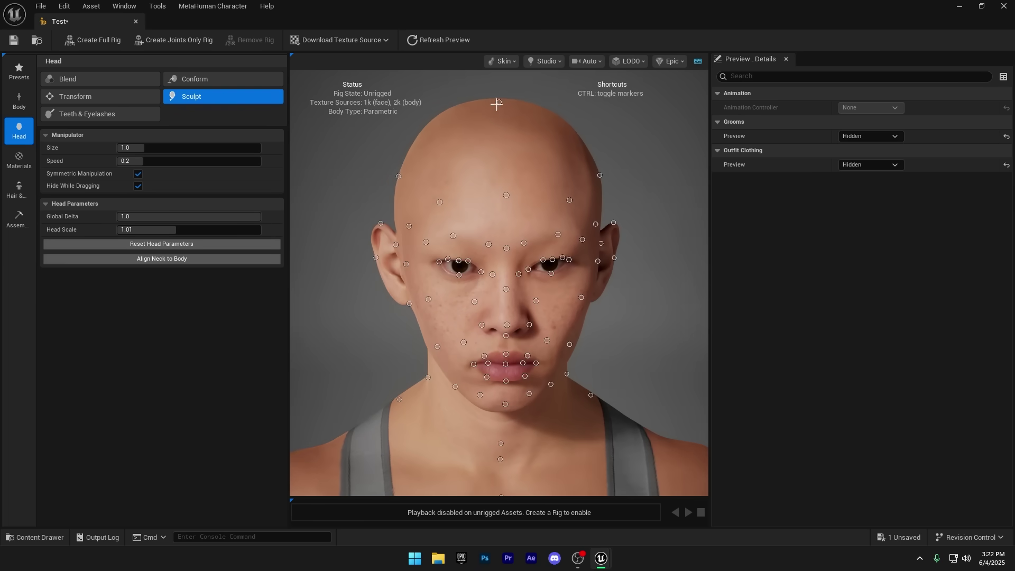
key("ctrl+z")
Step: Try reshaping the jaw with the head Transform markers, and undo the change
left_click(92, 97)
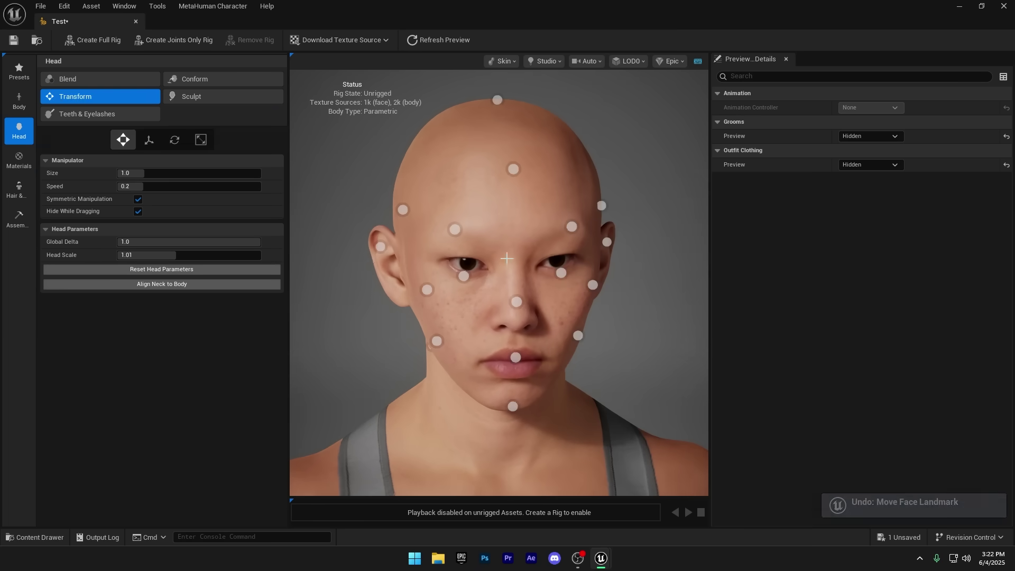
left_click_drag(504, 255, 551, 262)
left_click_drag(464, 350, 455, 343)
mouse_move(621, 314)
left_mouse_down()
mouse_move(572, 318)
mouse_move(575, 334)
left_mouse_up()
key("ctrl+z")
left_click_drag(625, 346, 591, 353)
left_click_drag(464, 291, 494, 286)
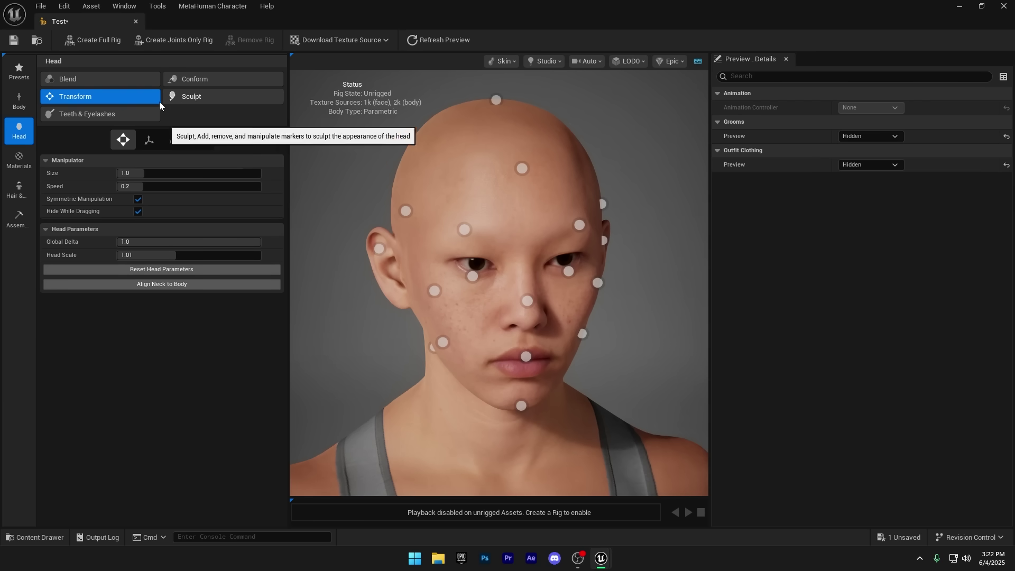
Step: Apply the dense eyelash style, third in the second row of the eyelash styles, to the head
left_click(74, 114)
left_click(219, 152)
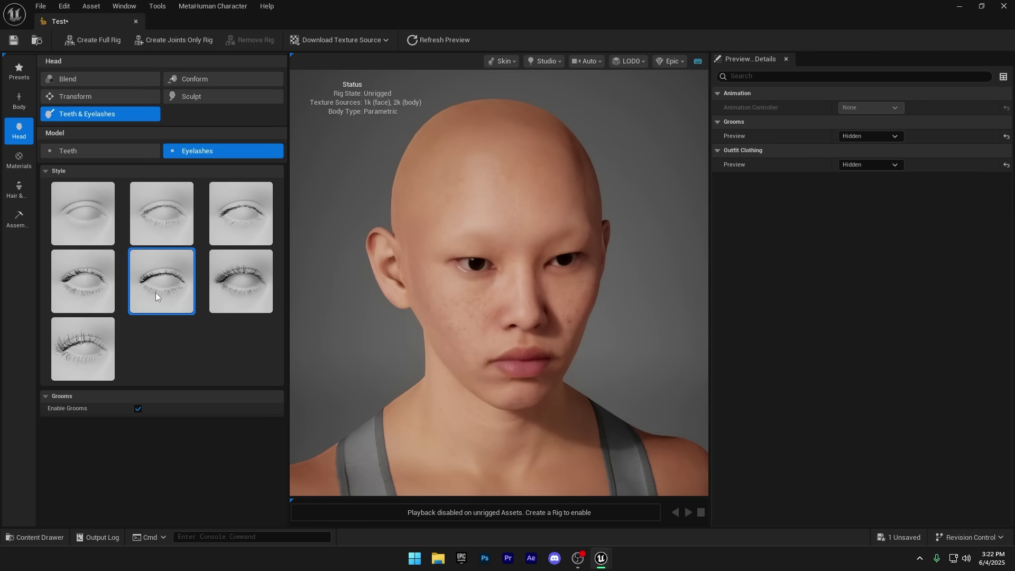
left_click(256, 296)
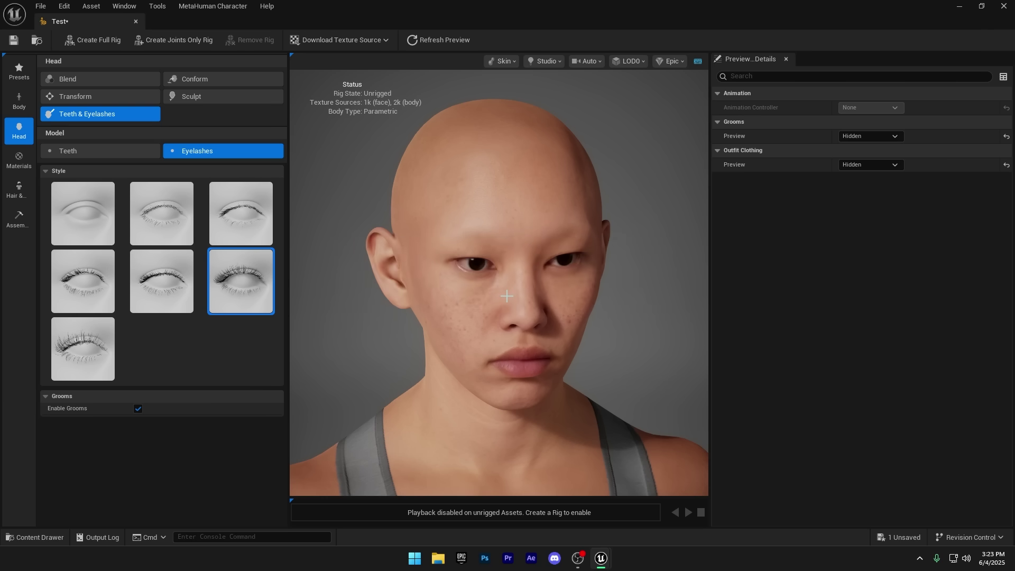
Step: Set the Grooms preview to Visible and check the hair and lashes on the character
left_click_drag(510, 295, 476, 296)
left_click(873, 135)
left_click(865, 149)
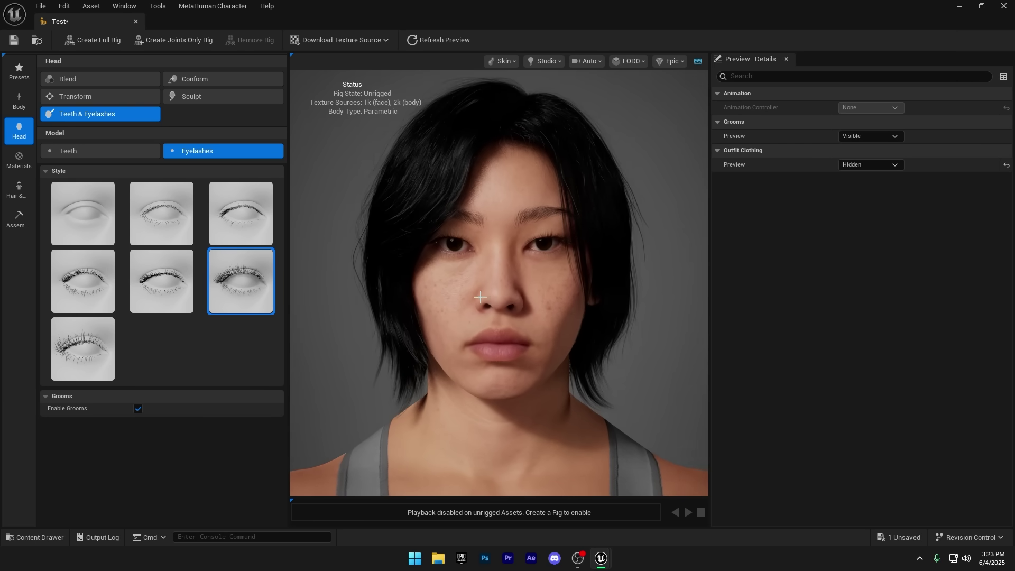
scroll(472, 294, "down", 6)
mouse_move(442, 292)
left_mouse_down()
mouse_move(519, 293)
mouse_move(450, 292)
left_mouse_up()
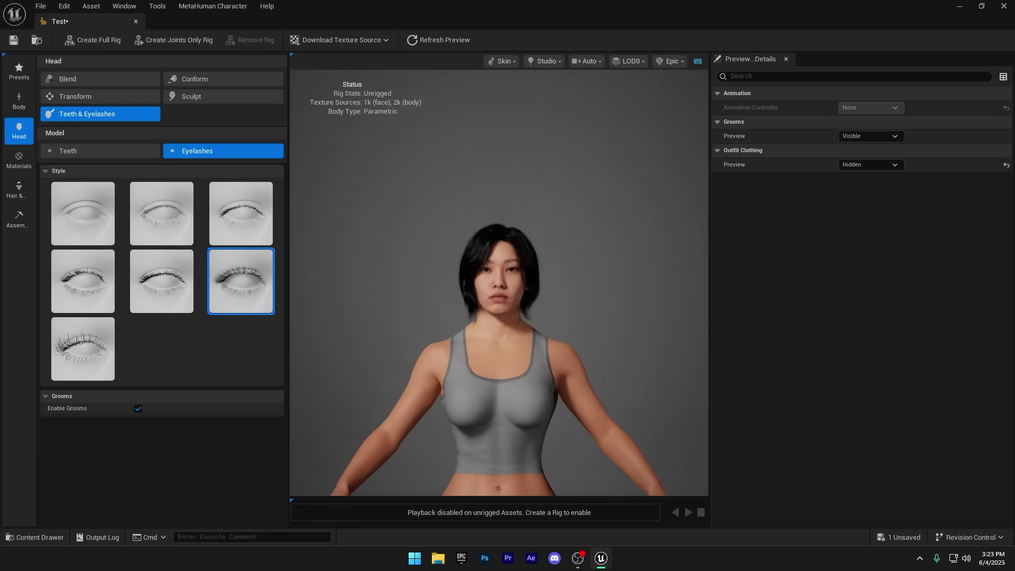
Step: Open the skin materials, inspect the face and upper body, and set Body Texture Index to 3
left_click(18, 159)
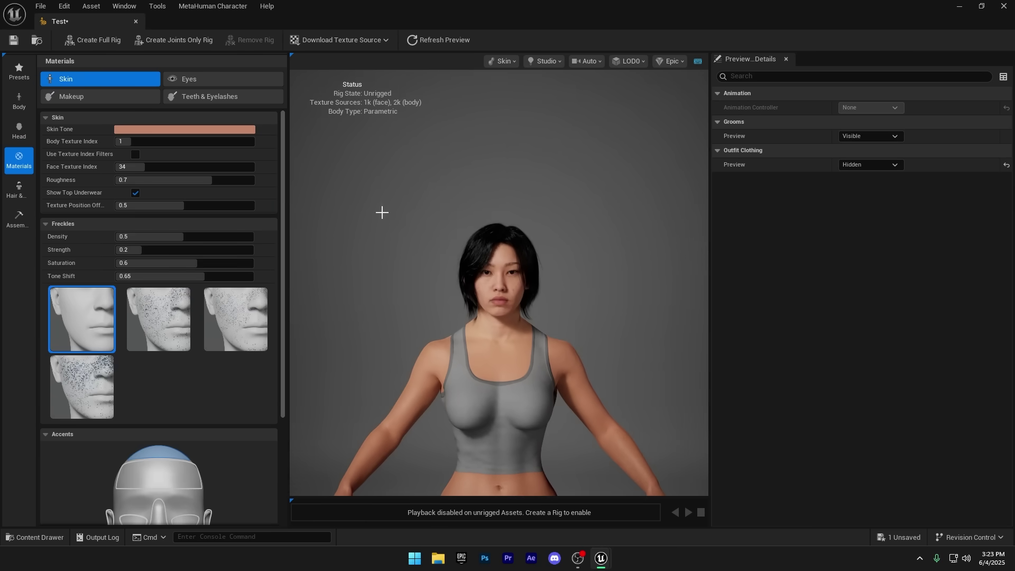
scroll(484, 314, "up", 5)
scroll(479, 325, "down", 2)
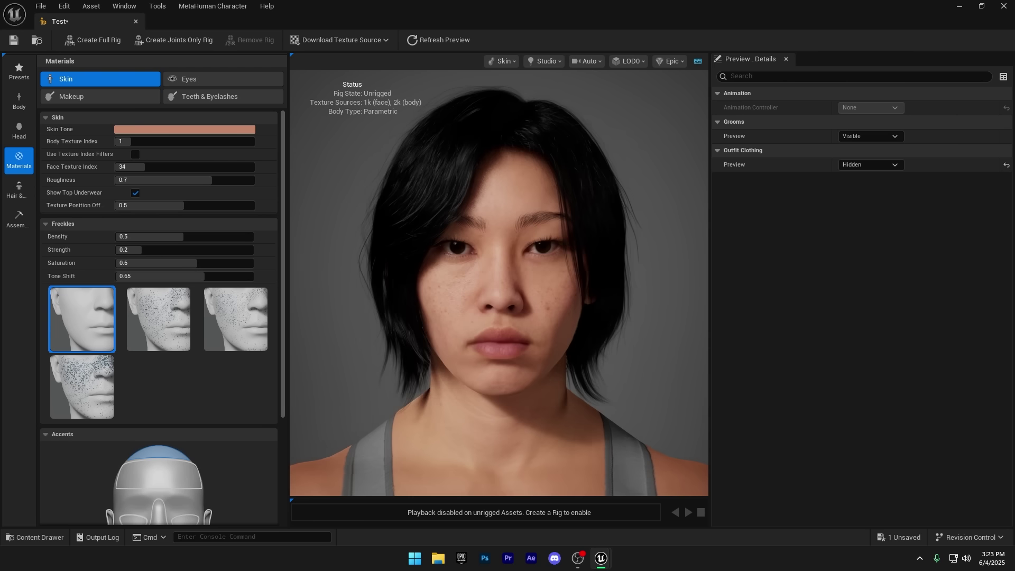
left_click_drag(469, 369, 535, 370)
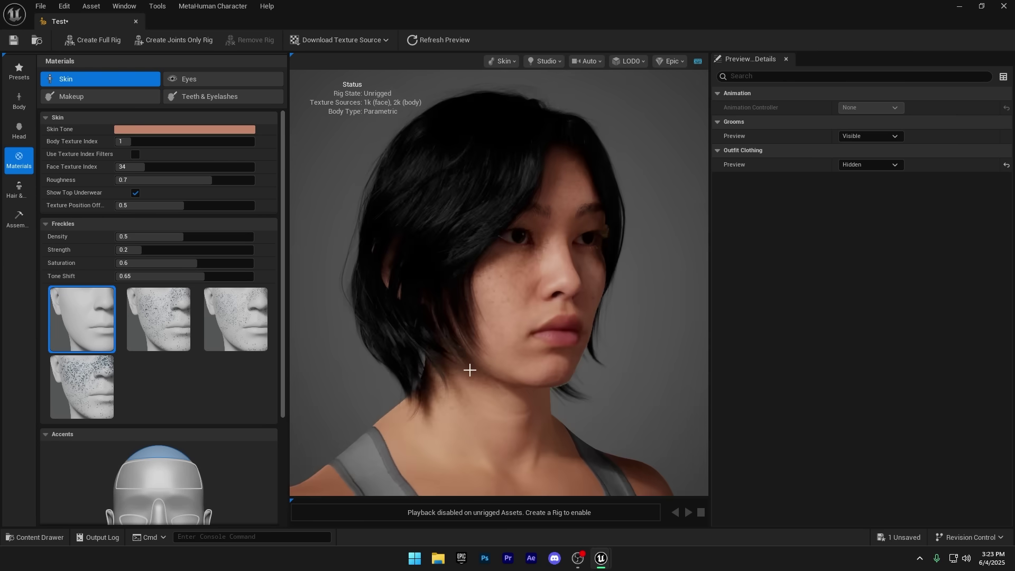
scroll(466, 375, "down", 5)
left_click_drag(454, 377, 470, 379)
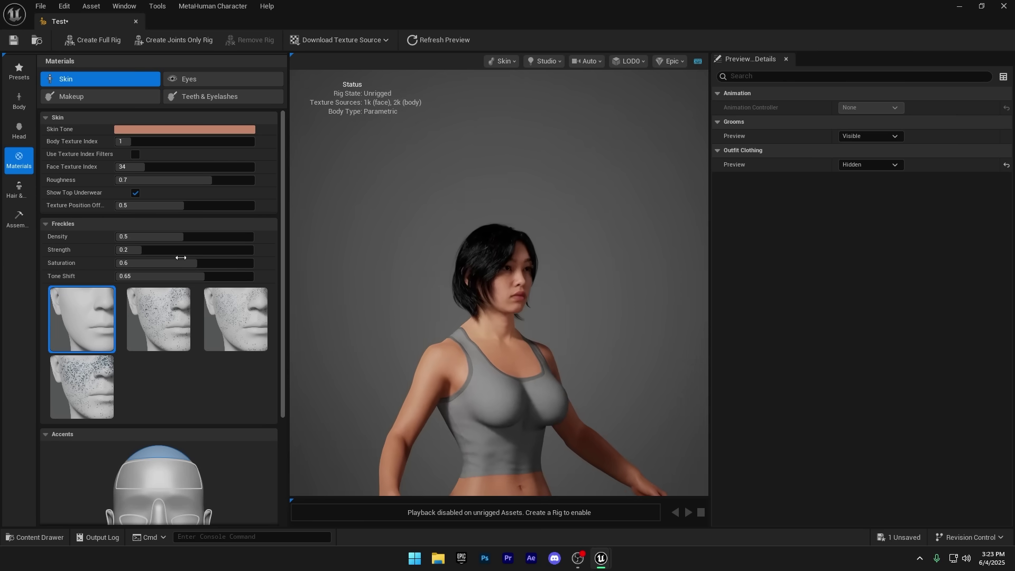
left_click(132, 141)
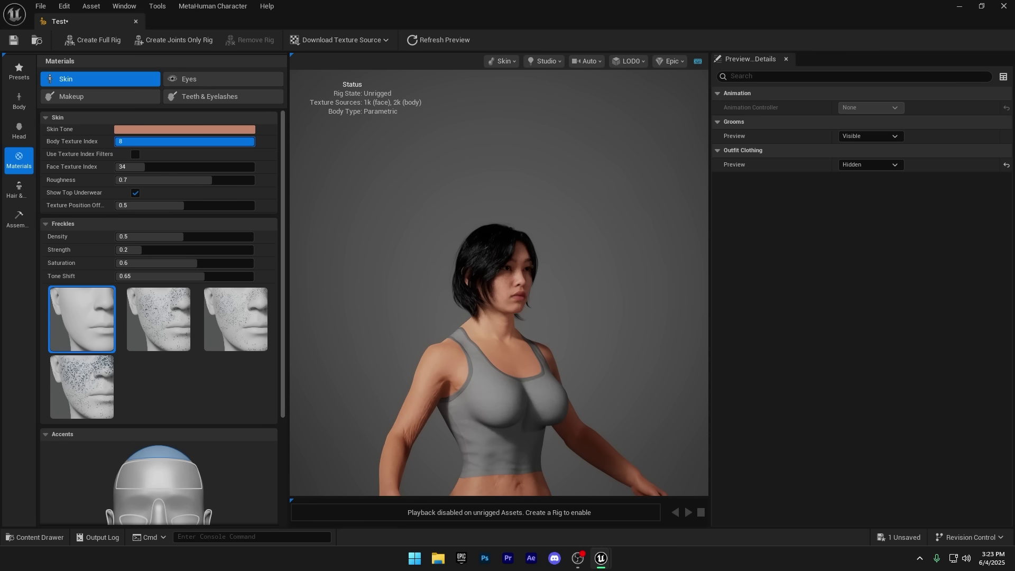
left_click_drag(254, 142, 166, 142)
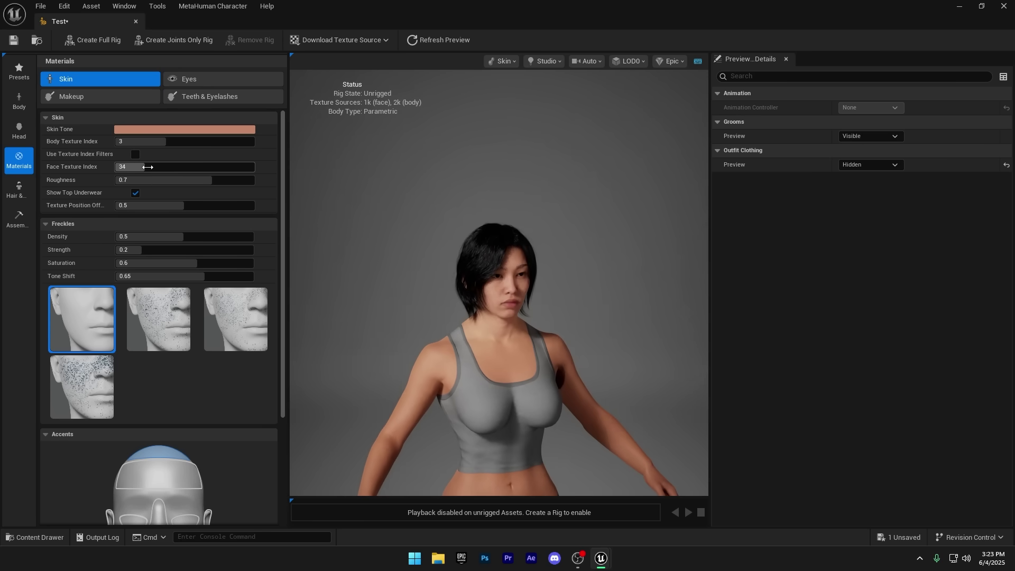
Step: Try Face Texture Index 0 and inspect the facial skin up close
left_click_drag(116, 166, 116, 166)
scroll(470, 297, "up", 5)
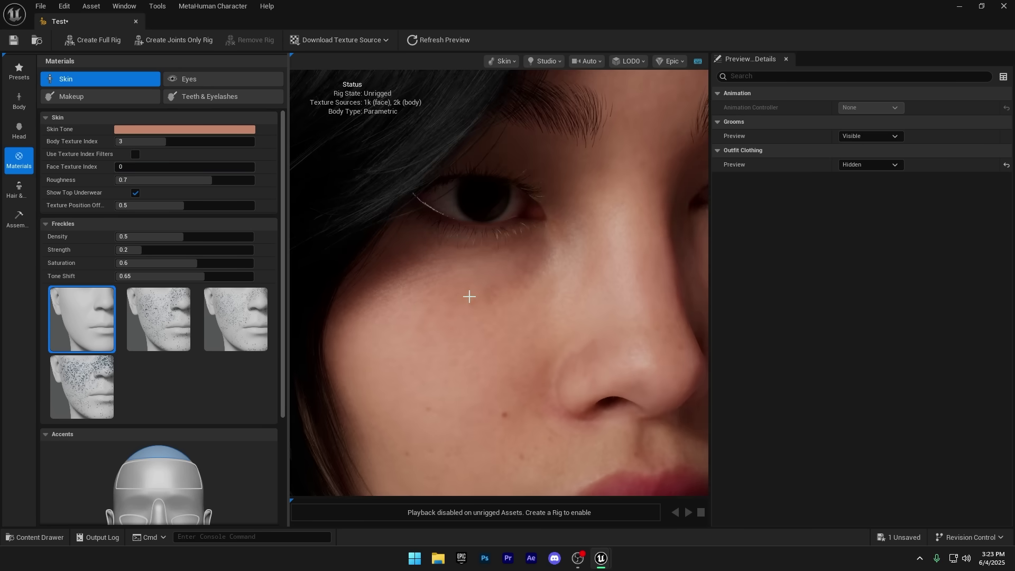
scroll(494, 283, "down", 2)
scroll(499, 266, "down", 6)
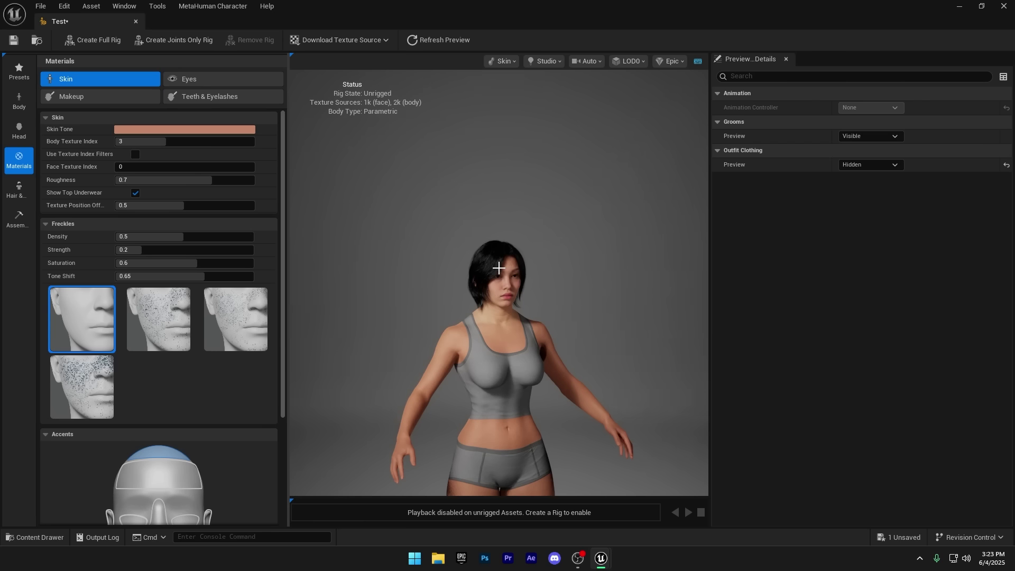
scroll(499, 266, "up", 4)
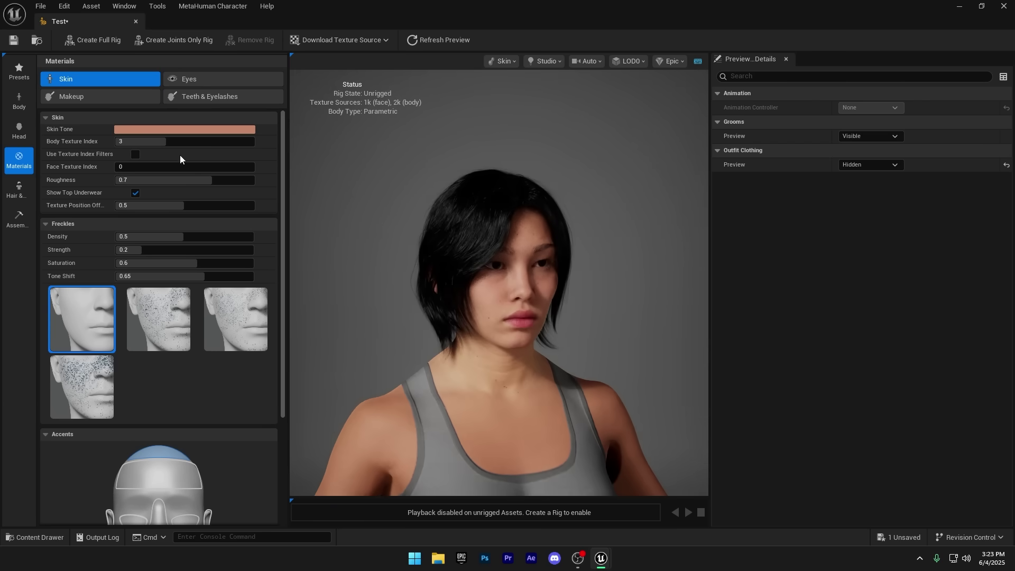
Step: Try several low face texture values on the front-facing head and set Face Texture Index to 5
left_click_drag(119, 168, 127, 168)
left_click_drag(476, 275, 431, 275)
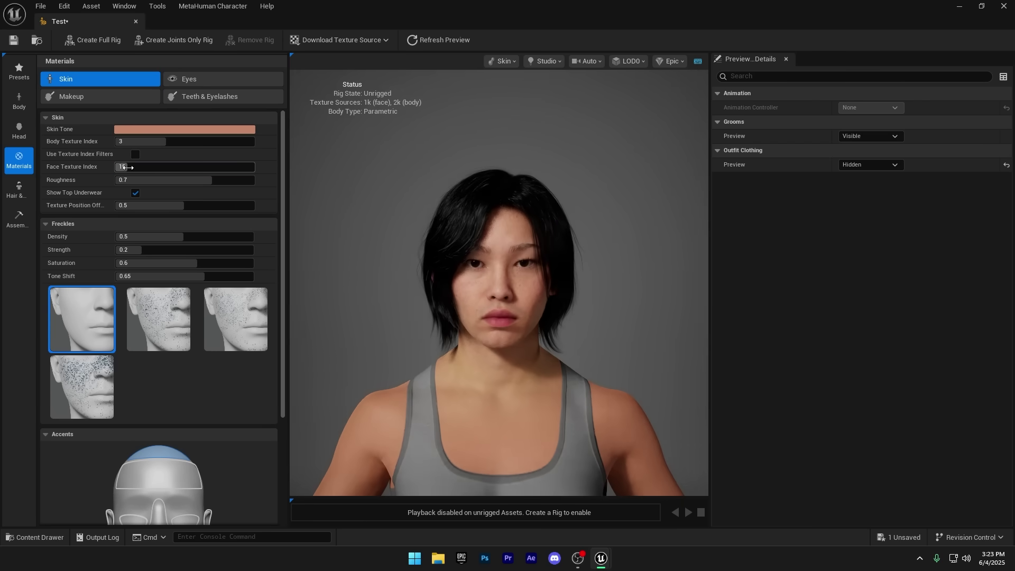
mouse_move(129, 168)
left_mouse_down()
mouse_move(254, 166)
mouse_move(117, 167)
left_mouse_up()
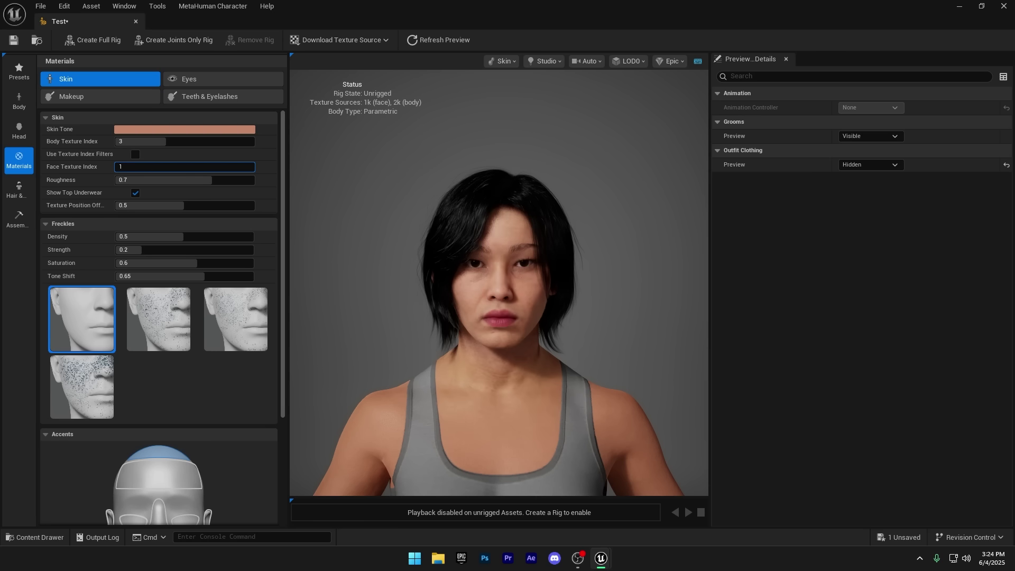
type("5")
key("Return")
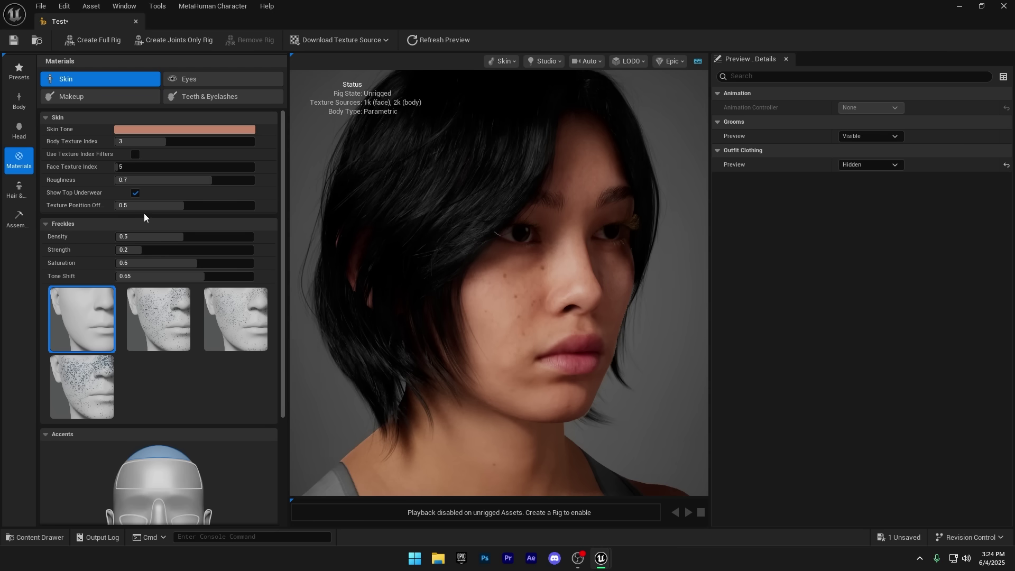
Step: Set the skin's Texture Position Offset to 0.37 and check the face from several distances
left_click(126, 205)
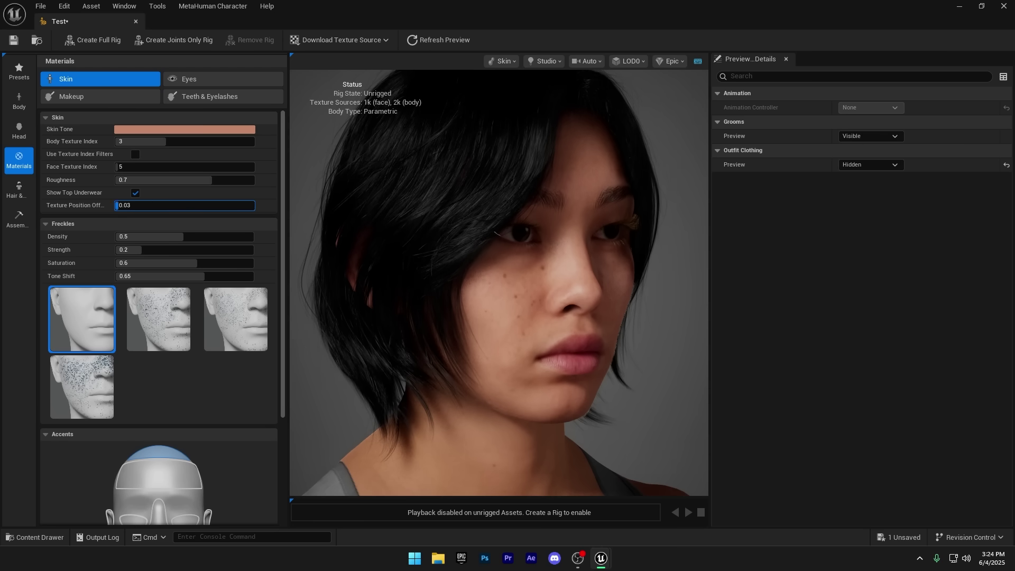
left_click_drag(139, 205, 166, 205)
scroll(566, 308, "down", 3)
scroll(535, 328, "up", 5)
scroll(517, 321, "down", 7)
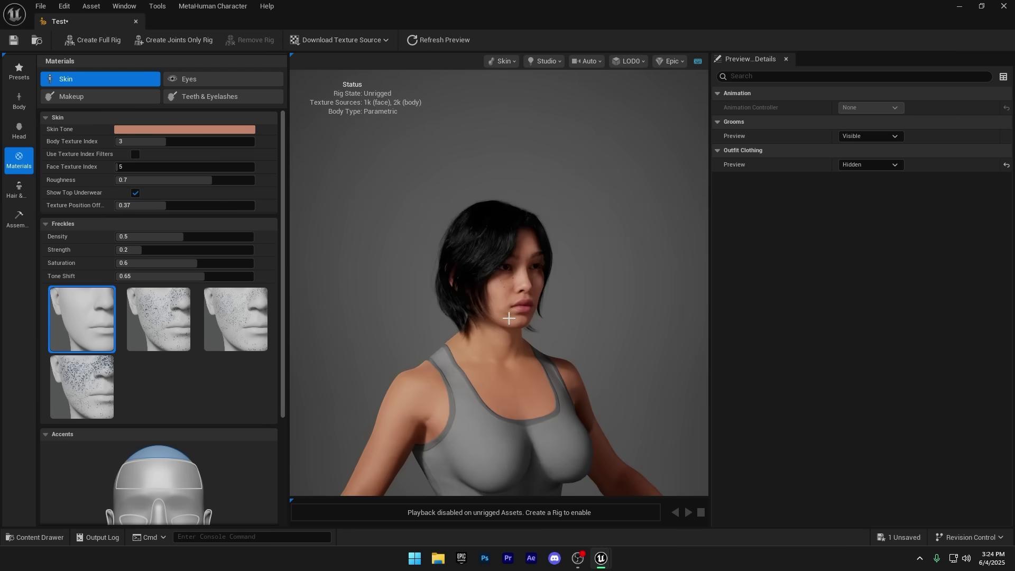
left_click_drag(510, 318, 572, 318)
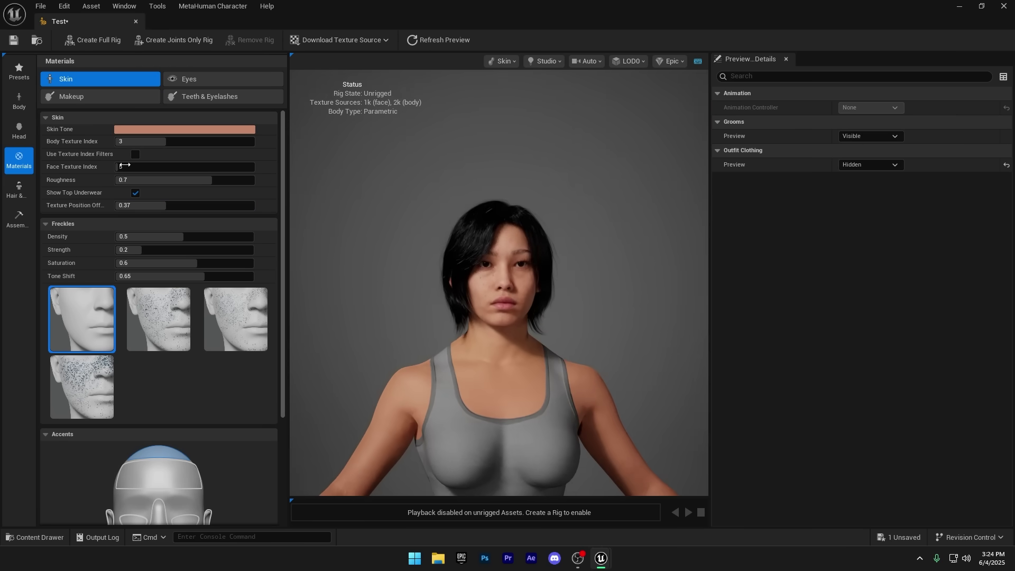
Step: Enable Use Texture Index Filters and set the Face Stubble filter to None
left_click(135, 154)
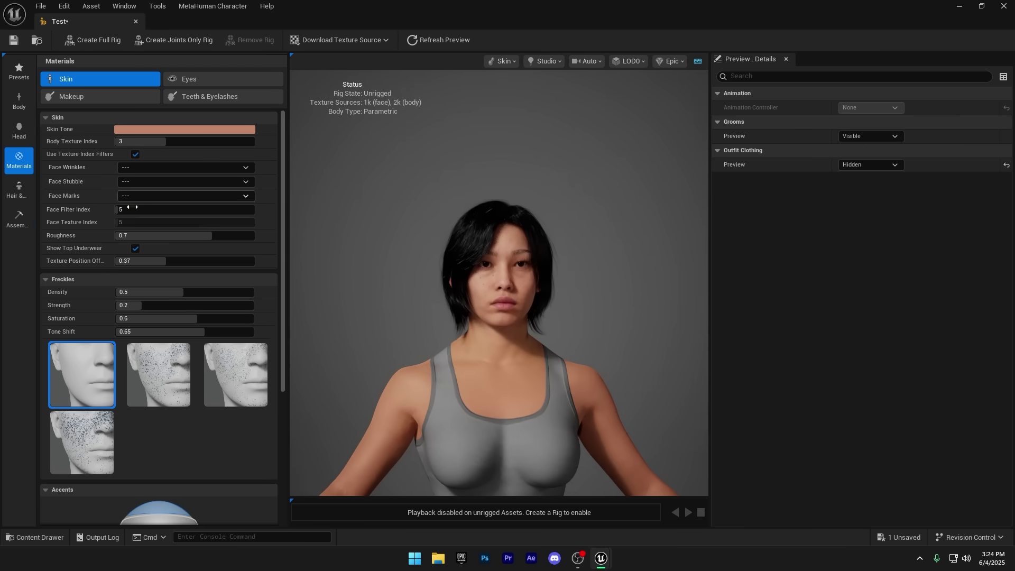
left_click(150, 199)
left_click(144, 216)
left_click(135, 198)
left_click(133, 207)
left_click(134, 183)
left_click(134, 202)
left_click(137, 169)
left_click(138, 179)
scroll(551, 265, "up", 10)
scroll(548, 263, "down", 5)
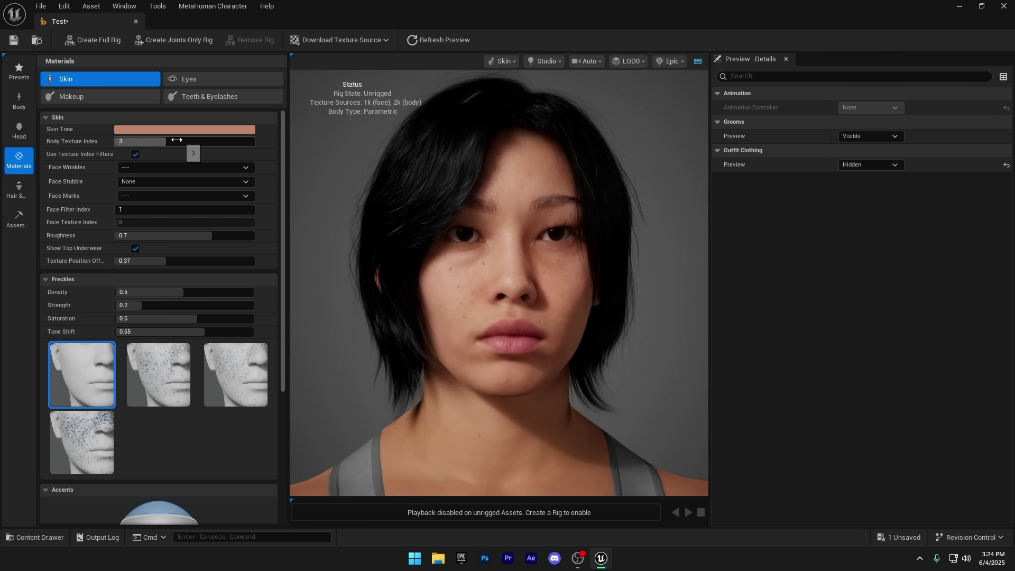
Step: Lighten the skin tone by setting U to about 0.14 and V to about 0.07
left_click(148, 132)
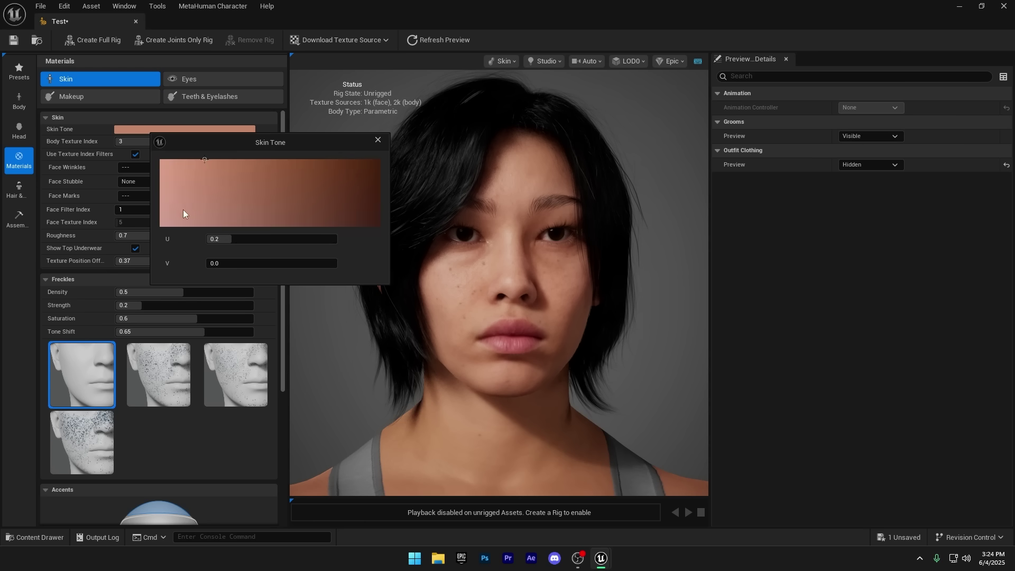
mouse_move(187, 210)
left_mouse_down()
mouse_move(310, 227)
mouse_move(379, 188)
mouse_move(164, 160)
mouse_move(381, 159)
mouse_move(162, 161)
mouse_move(161, 214)
mouse_move(165, 160)
mouse_move(195, 165)
left_mouse_up()
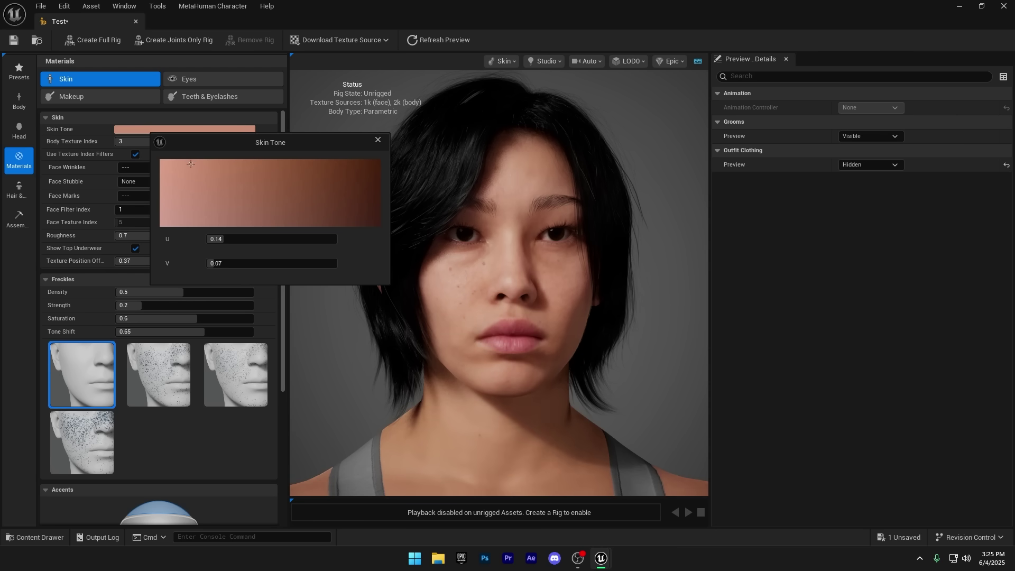
Step: Try the three freckle patterns on the close-up face and restore the freckle-free option
left_click(377, 139)
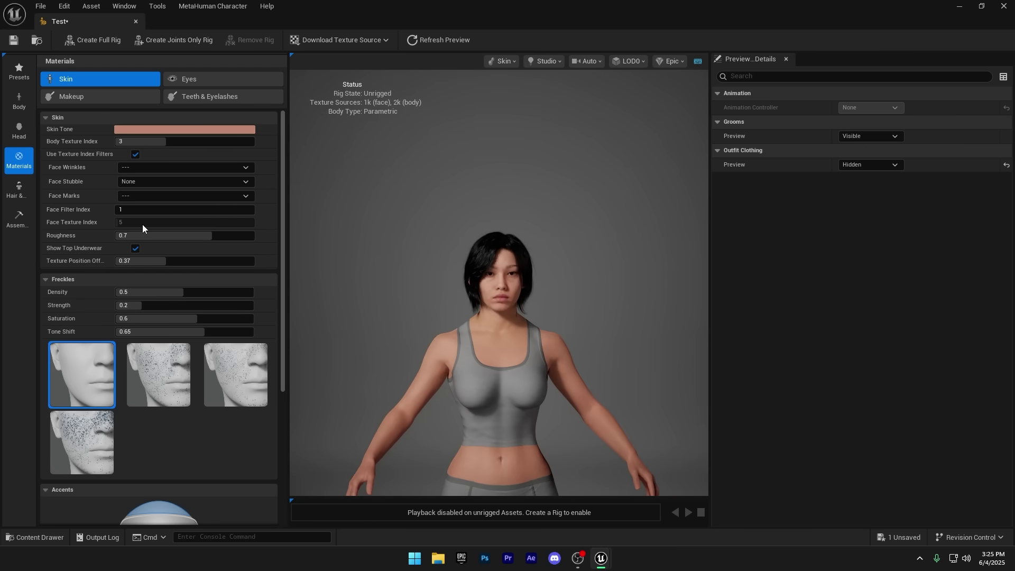
scroll(122, 272, "down", 3)
scroll(123, 271, "down", 4)
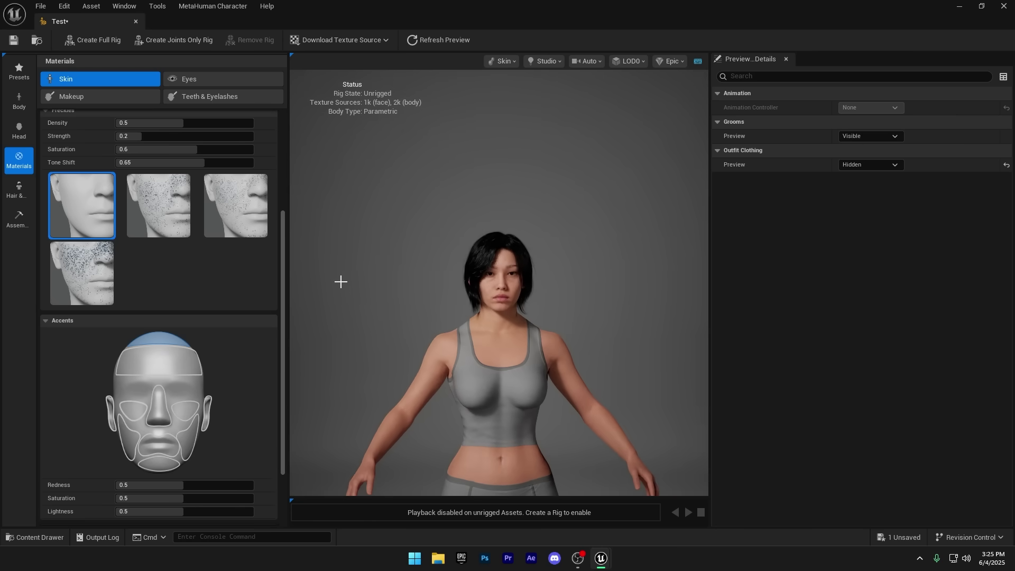
scroll(485, 387, "up", 5)
scroll(483, 382, "down", 3)
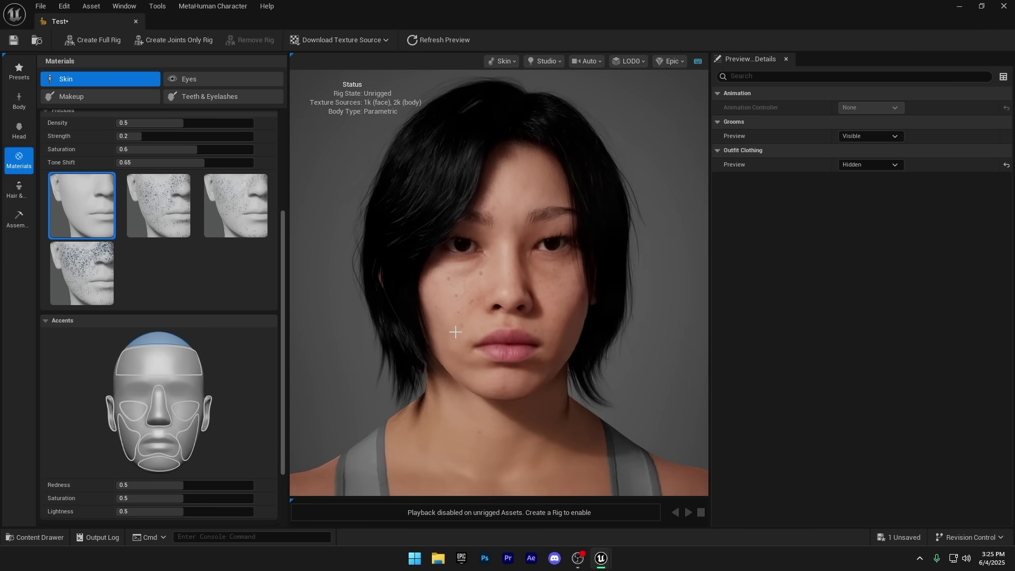
left_click(154, 220)
left_click(240, 215)
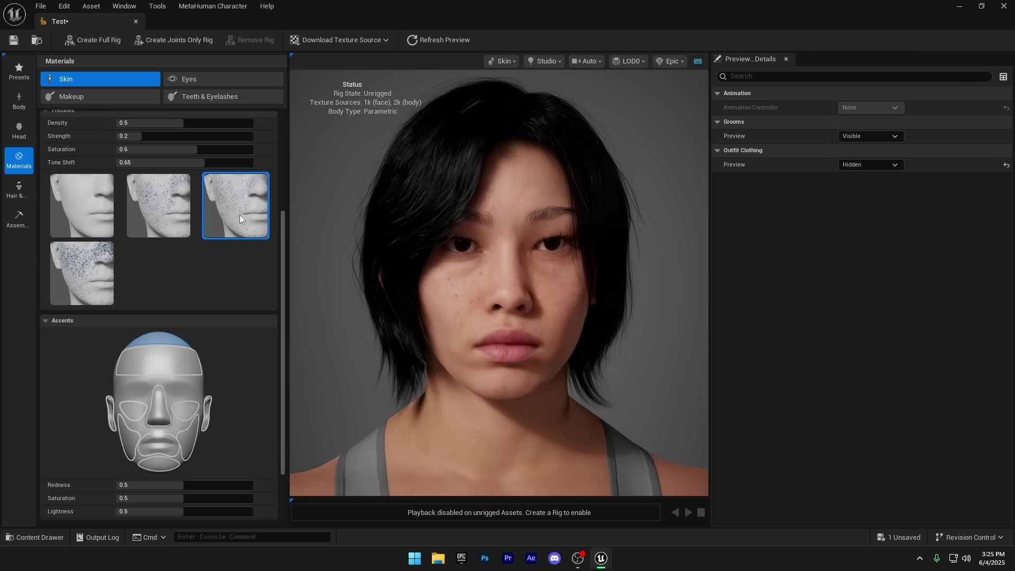
left_click(101, 275)
left_click(88, 209)
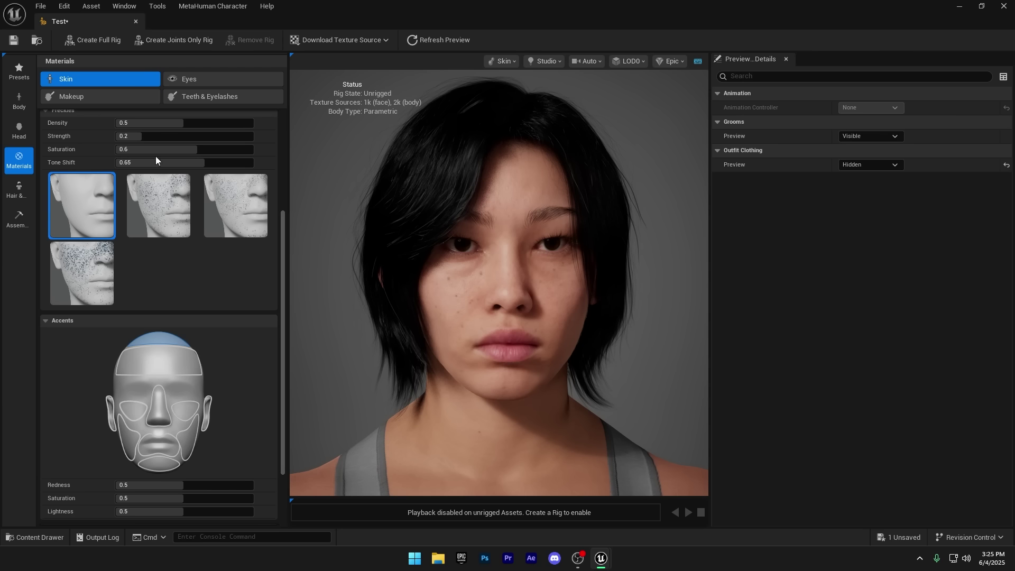
Step: Select the cheek area of the skin accents head map and set its Redness to 0.53
scroll(152, 248, "up", 3)
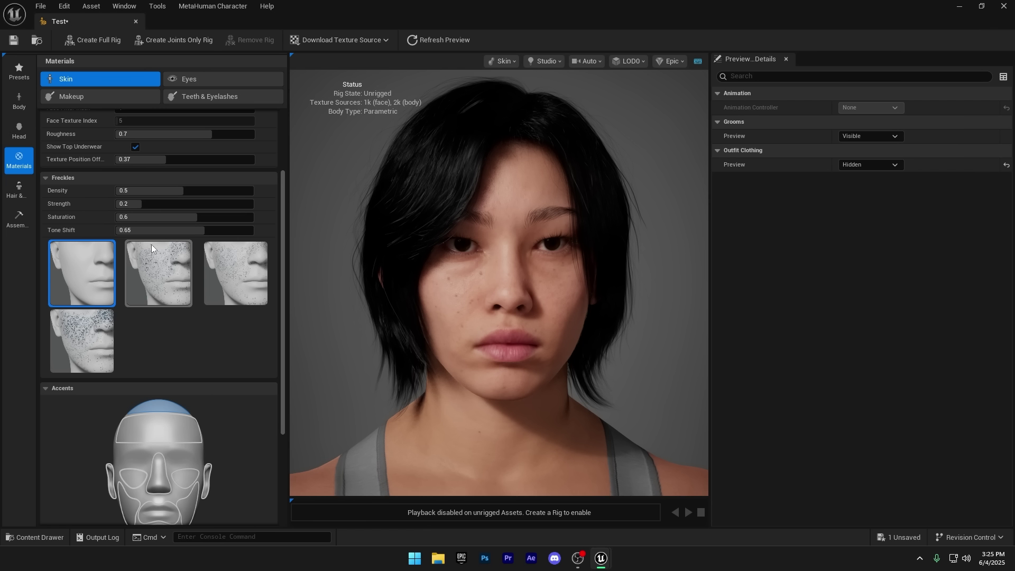
scroll(151, 245, "down", 4)
scroll(214, 391, "down", 1)
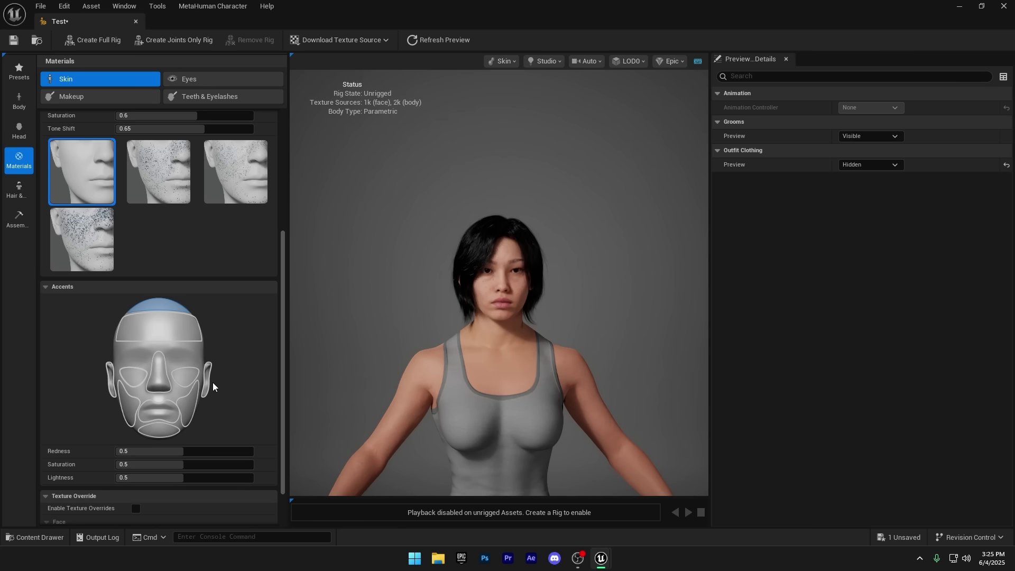
scroll(214, 391, "down", 3)
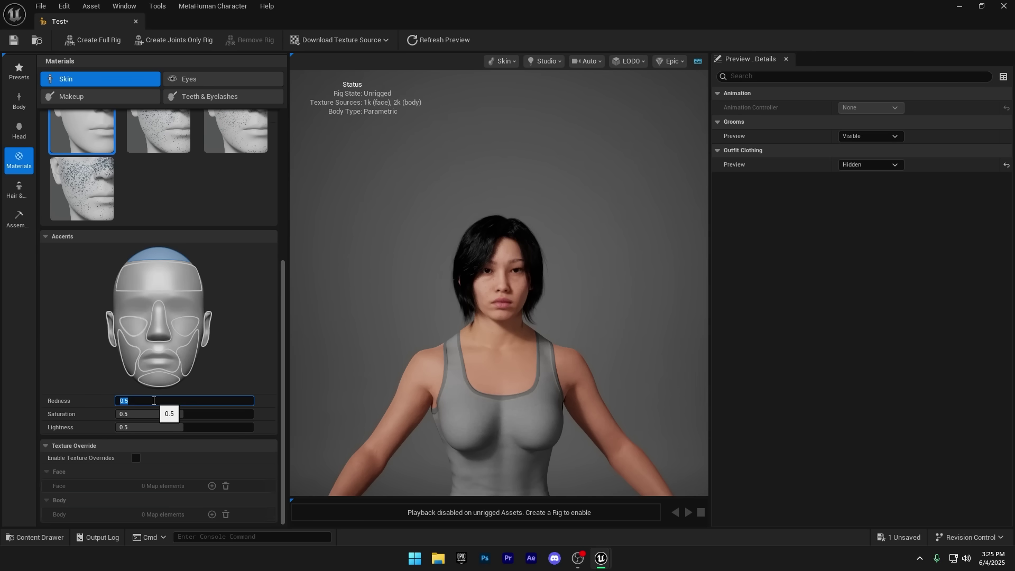
left_click(193, 356)
left_click_drag(169, 402, 171, 402)
left_click_drag(242, 401, 193, 401)
Step: Enable the skin's texture overrides and disable them again
scroll(389, 450, "down", 3)
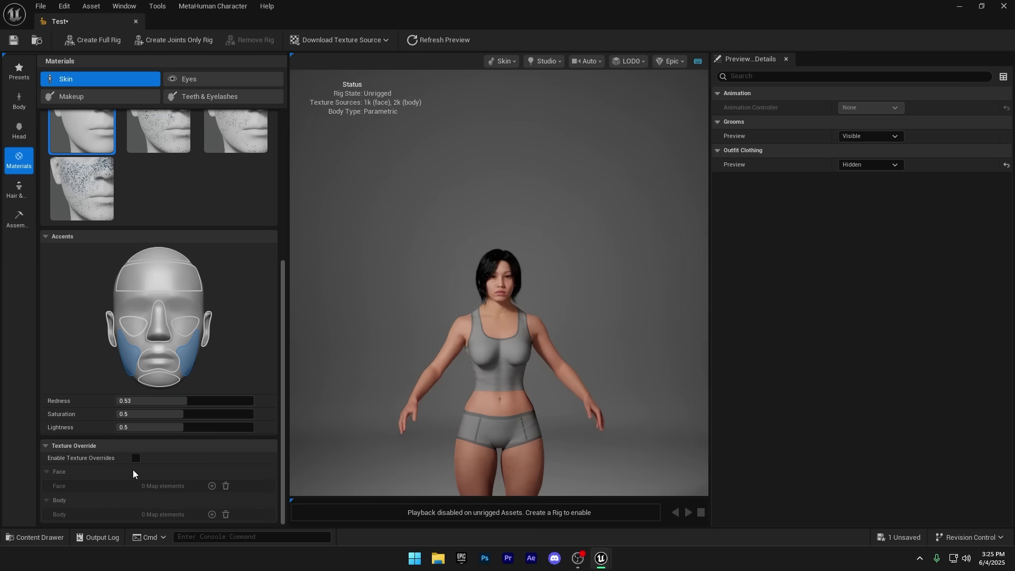
left_click(136, 459)
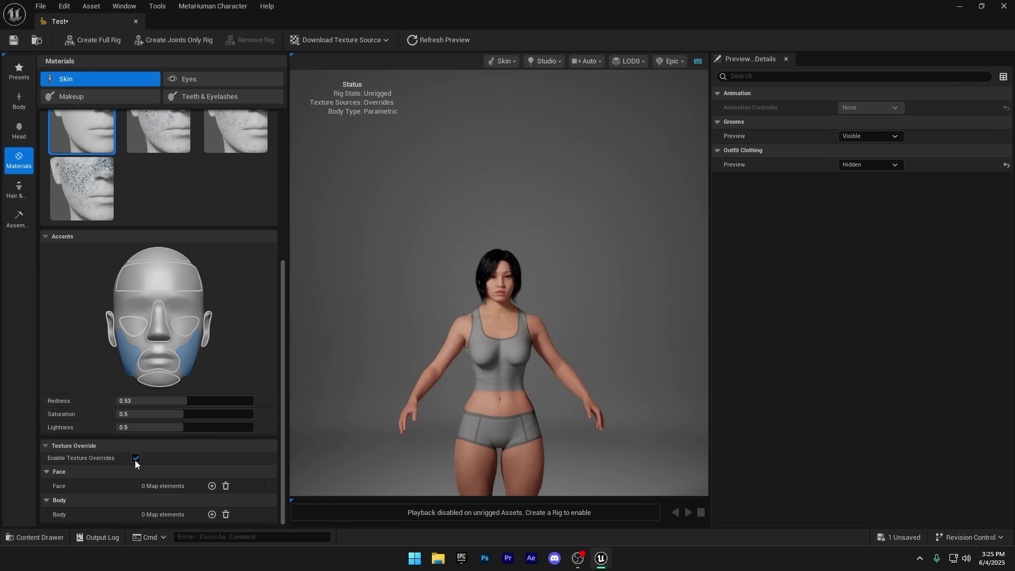
left_click(136, 459)
Step: Try the dark brown eye preset up close and apply the second brown preset of the first row to both eyes
left_click(189, 79)
scroll(502, 300, "up", 10)
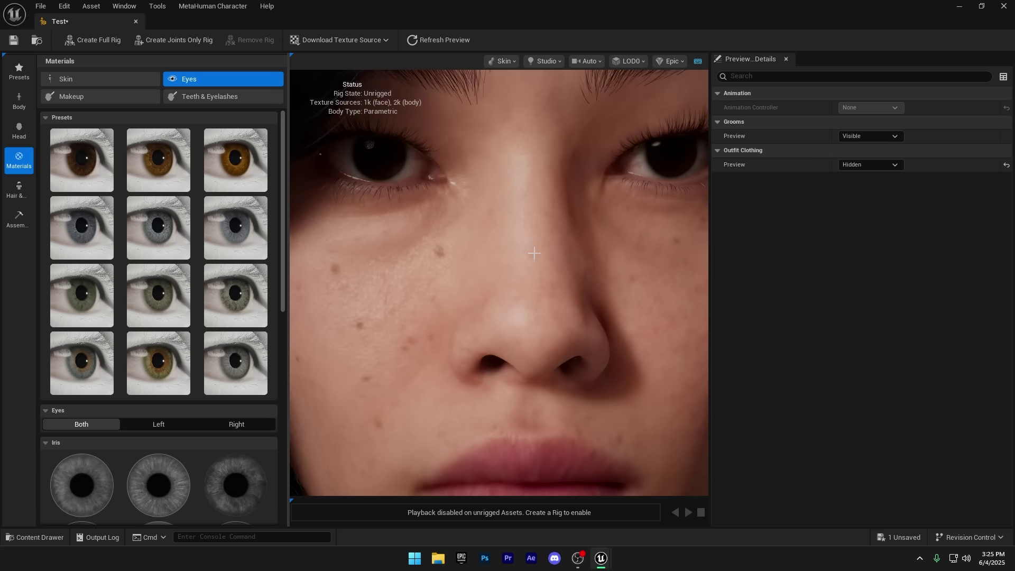
left_click_drag(535, 254, 408, 267)
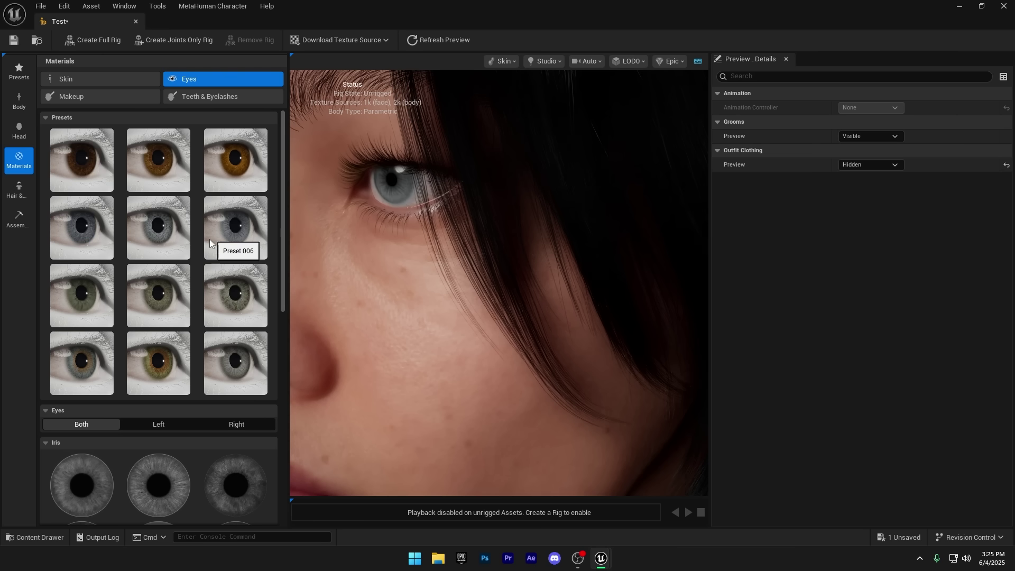
left_click(89, 157)
left_click(152, 167)
left_click_drag(413, 312, 404, 324)
scroll(403, 325, "down", 5)
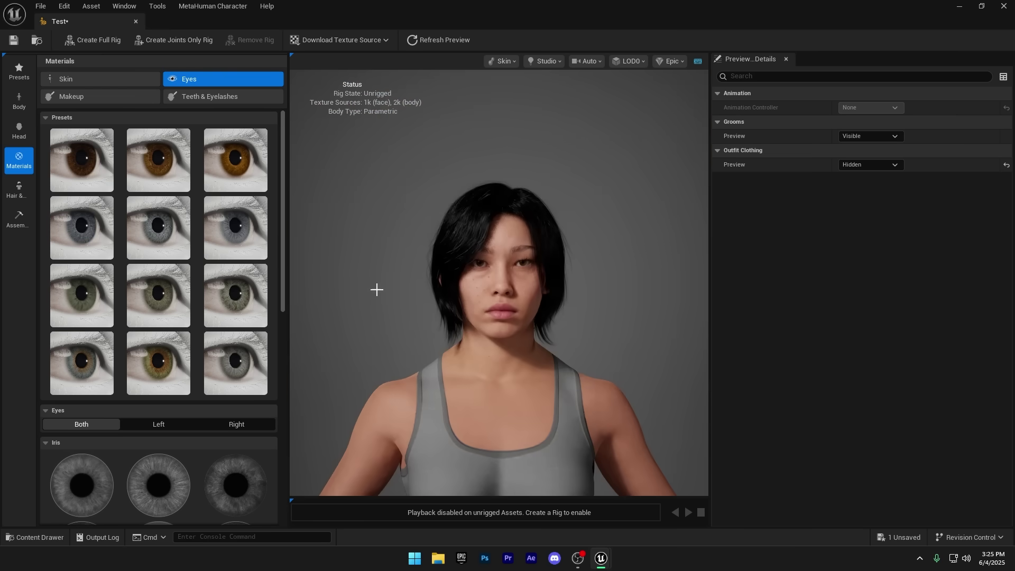
Step: Look over the teeth and eyelash materials, and set the eye makeup style to none
left_click(204, 100)
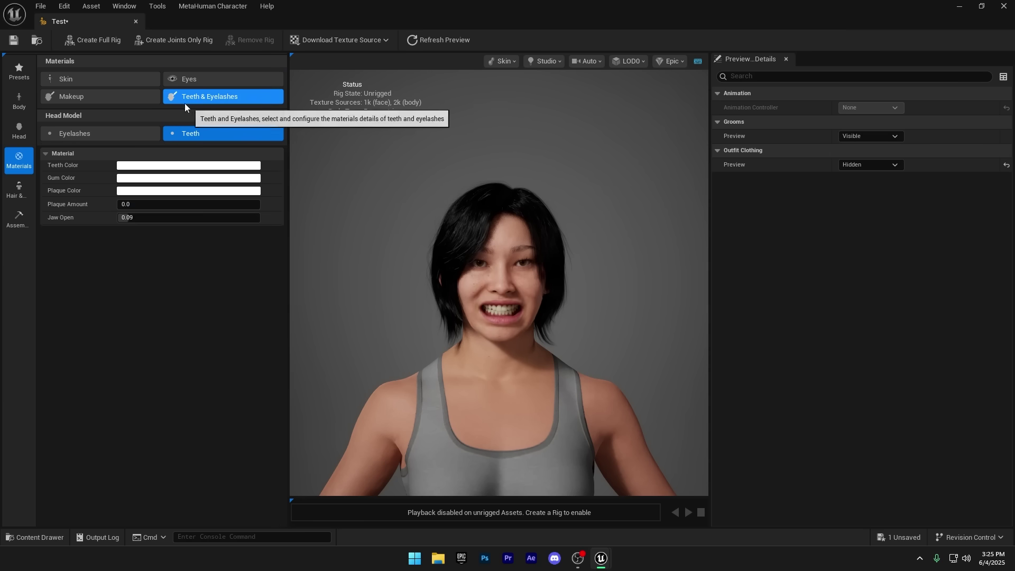
left_click(101, 95)
left_click(246, 100)
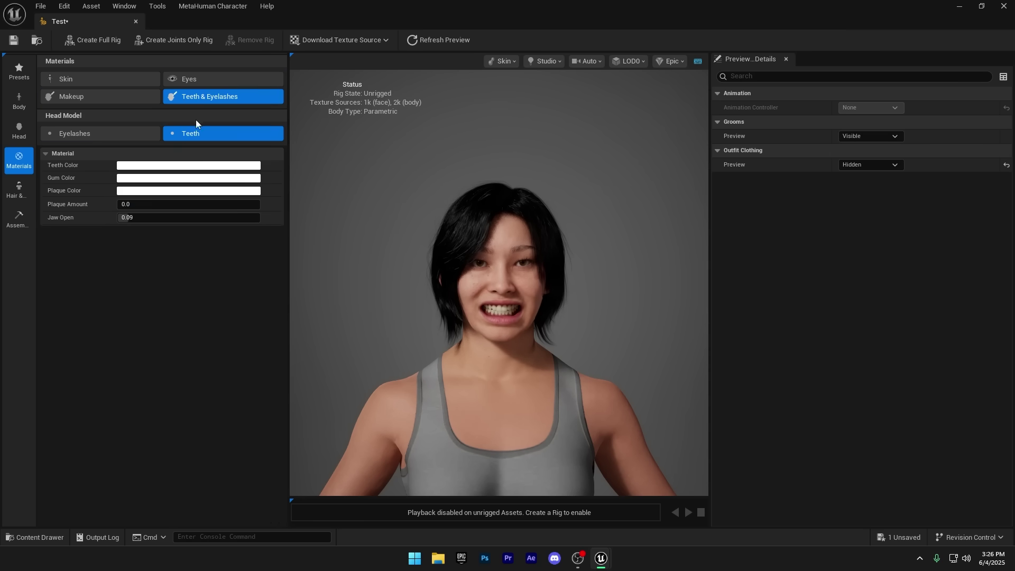
left_click(108, 132)
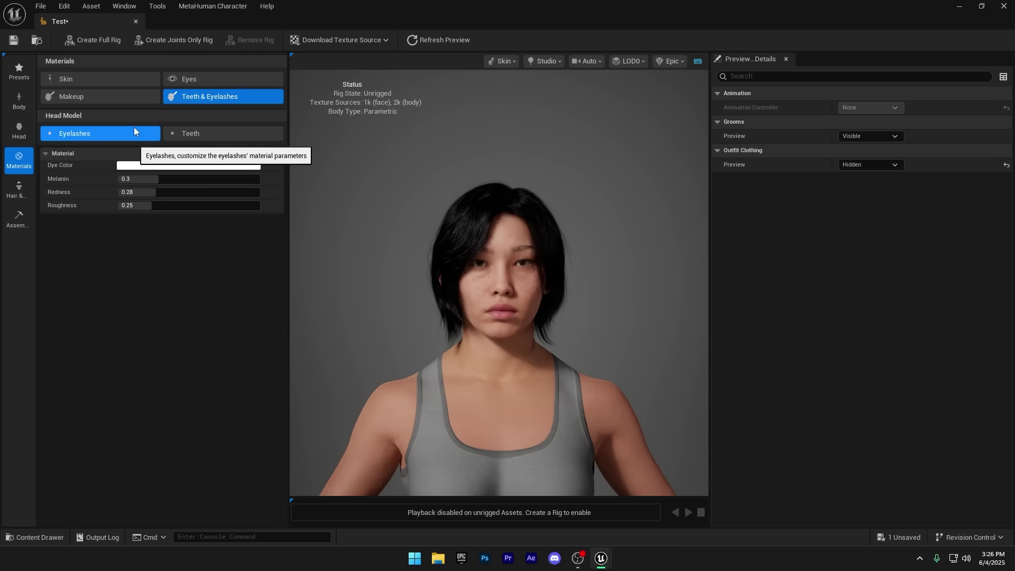
left_click(84, 98)
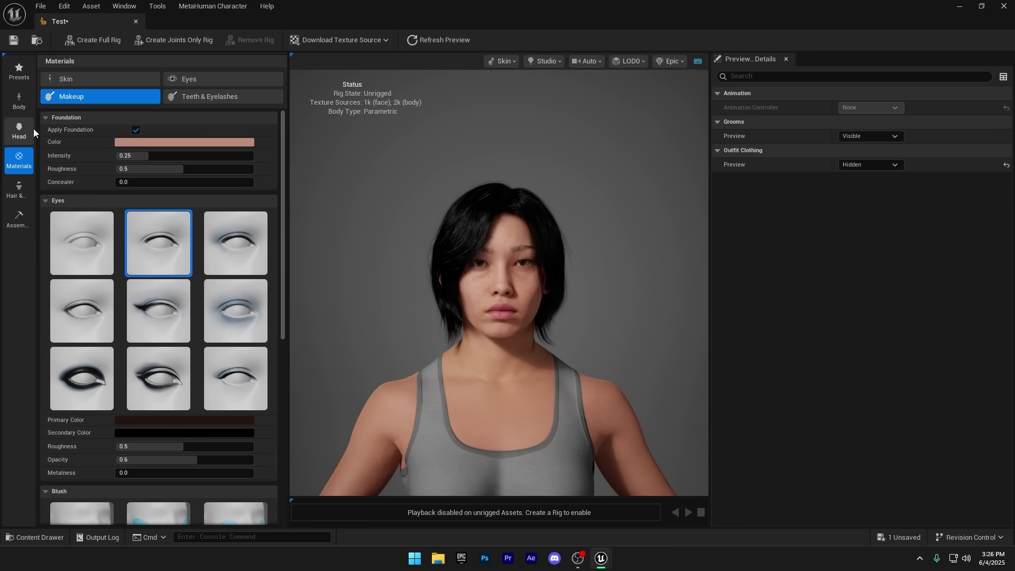
scroll(193, 273, "down", 4)
scroll(180, 342, "up", 2)
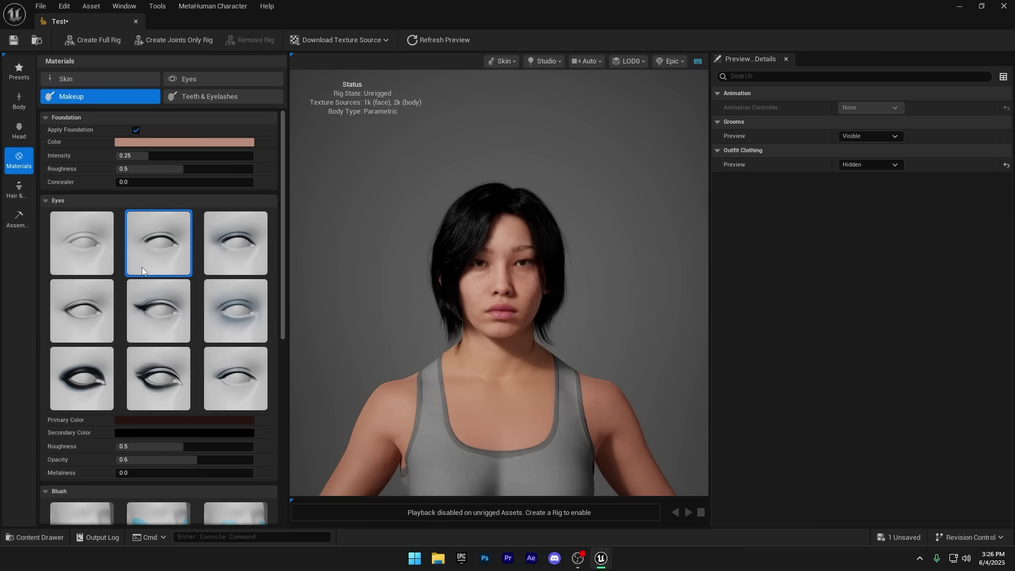
left_click(77, 259)
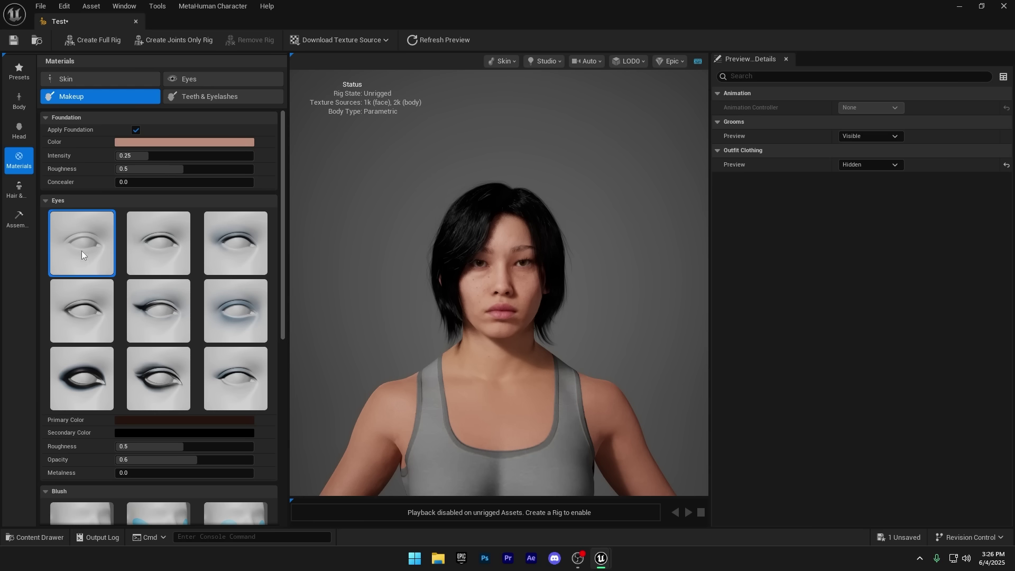
scroll(171, 354, "down", 5)
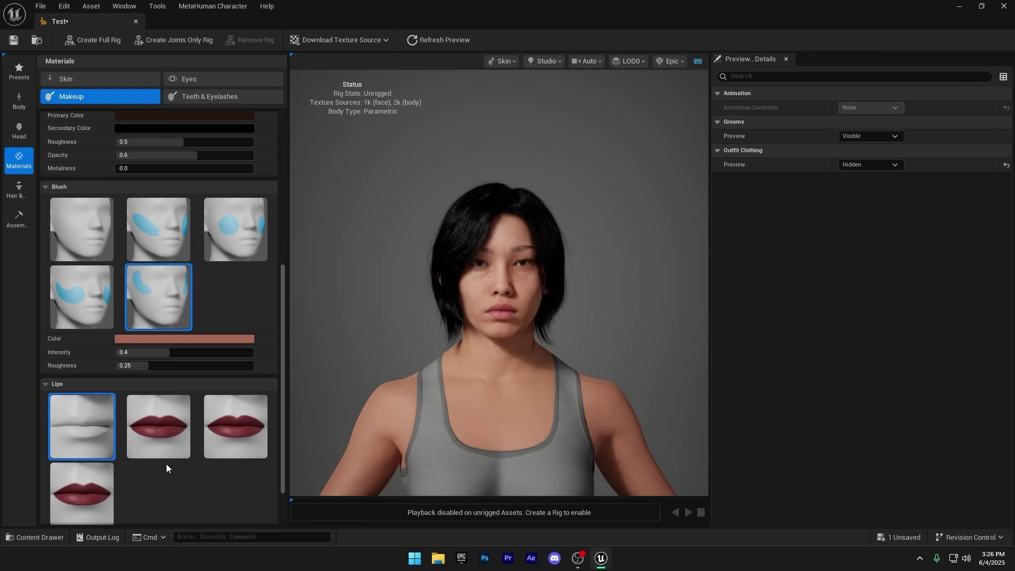
scroll(166, 466, "down", 2)
scroll(168, 458, "up", 6)
Step: Try Medium Bob Curly and other hair grooms and apply the Long Straight hair to the character
left_click(18, 191)
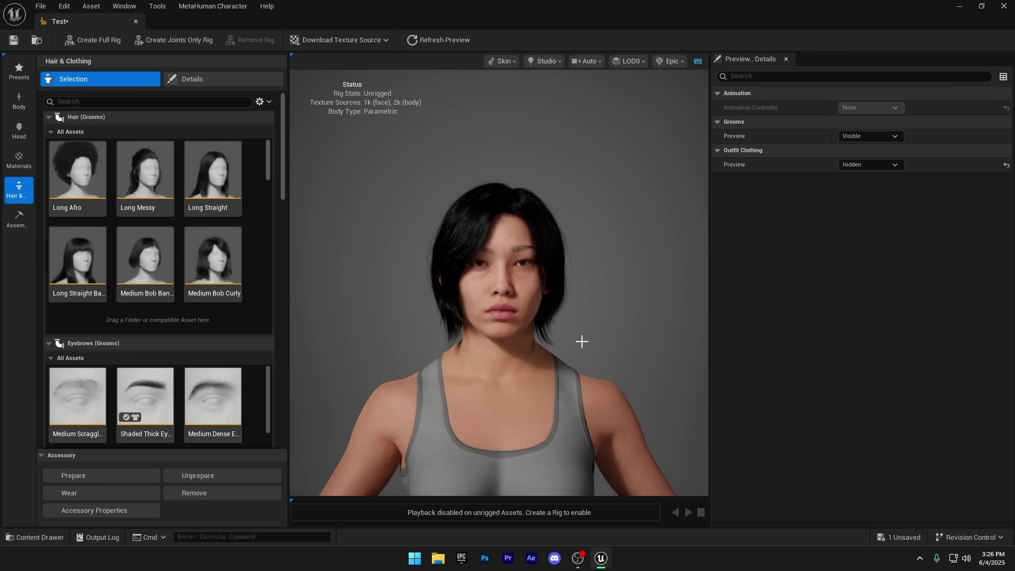
scroll(556, 342, "down", 2)
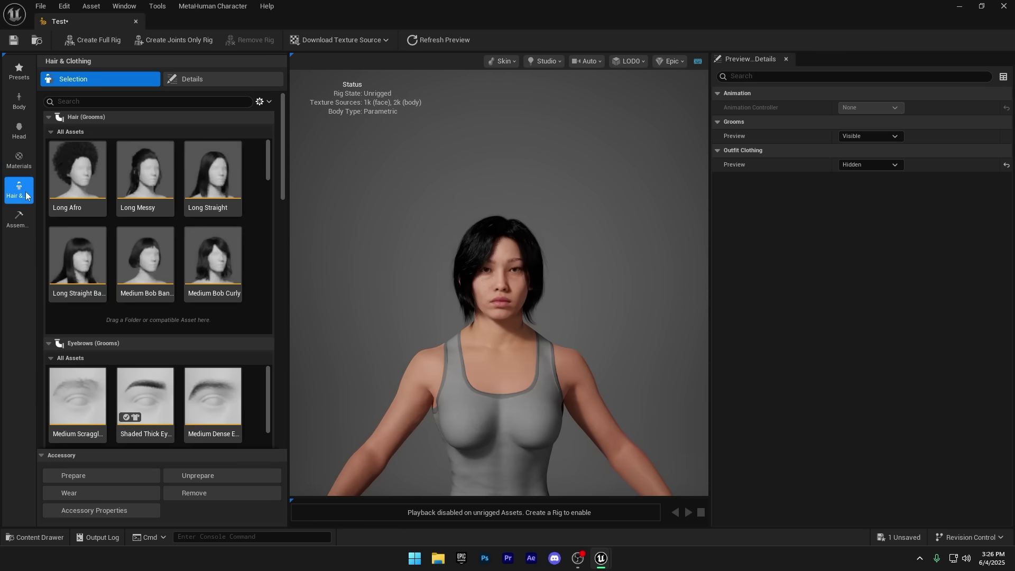
scroll(196, 276, "down", 2)
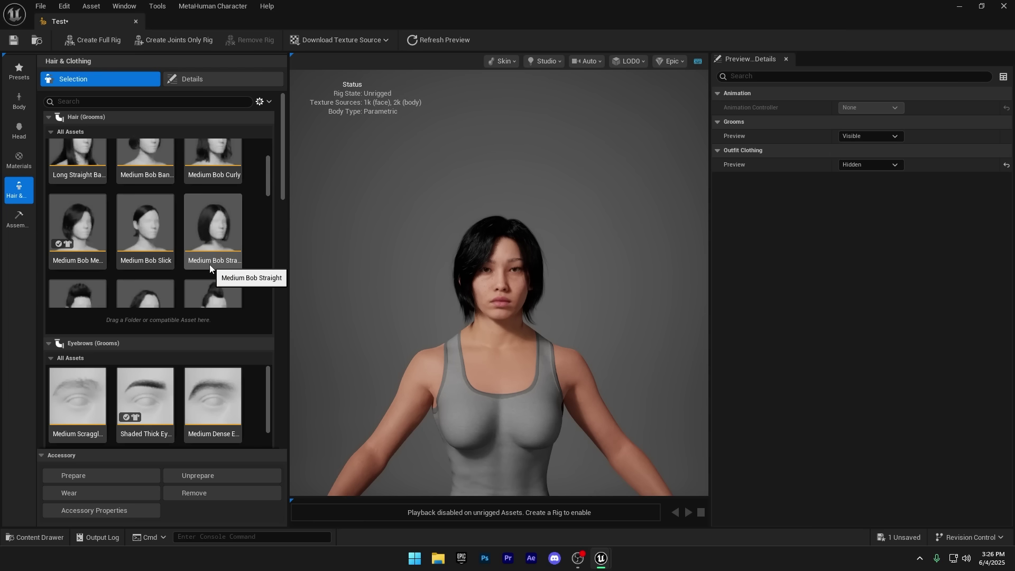
scroll(205, 257, "down", 4)
scroll(140, 147, "up", 4)
left_click(227, 230)
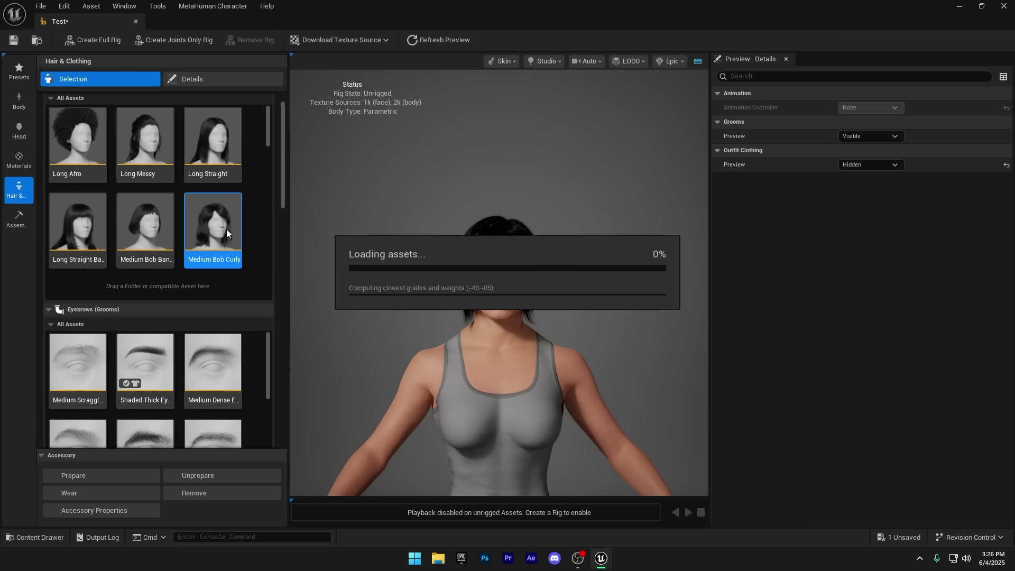
double_click(85, 228)
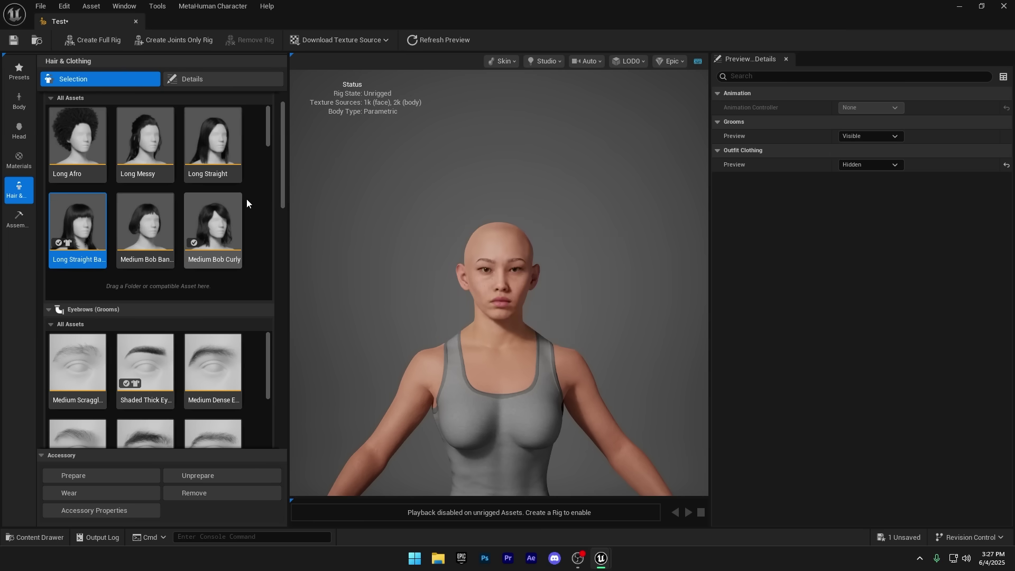
key("ctrl+z")
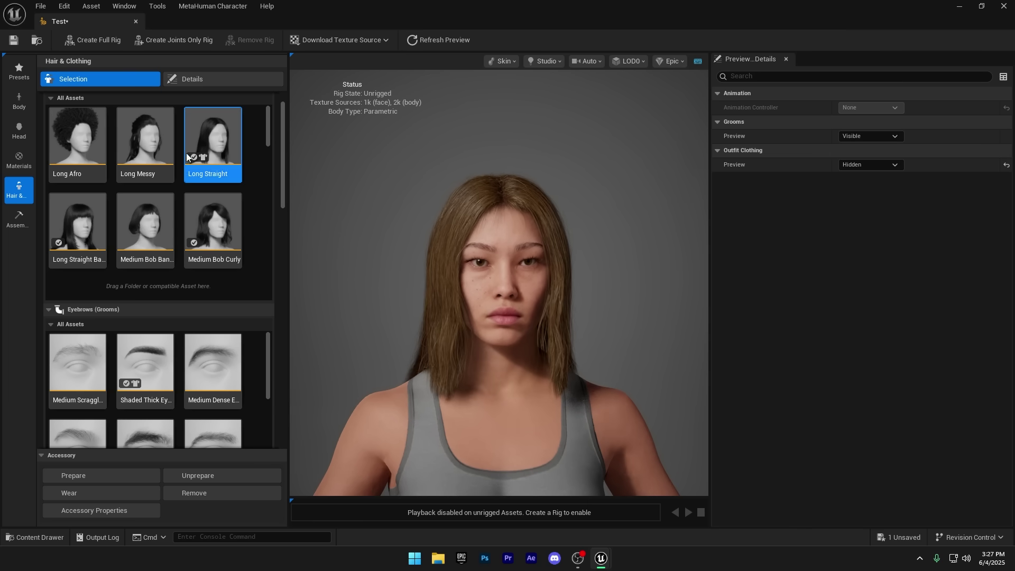
Step: Set the Dye Color of the Long Curl eyelashes to black in the groom details
left_click(201, 84)
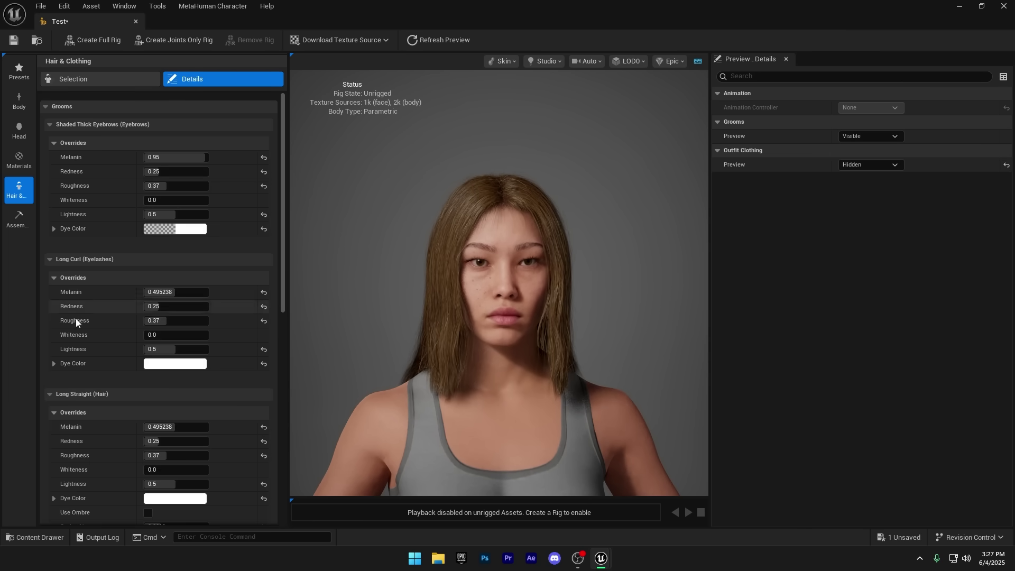
scroll(75, 320, "down", 3)
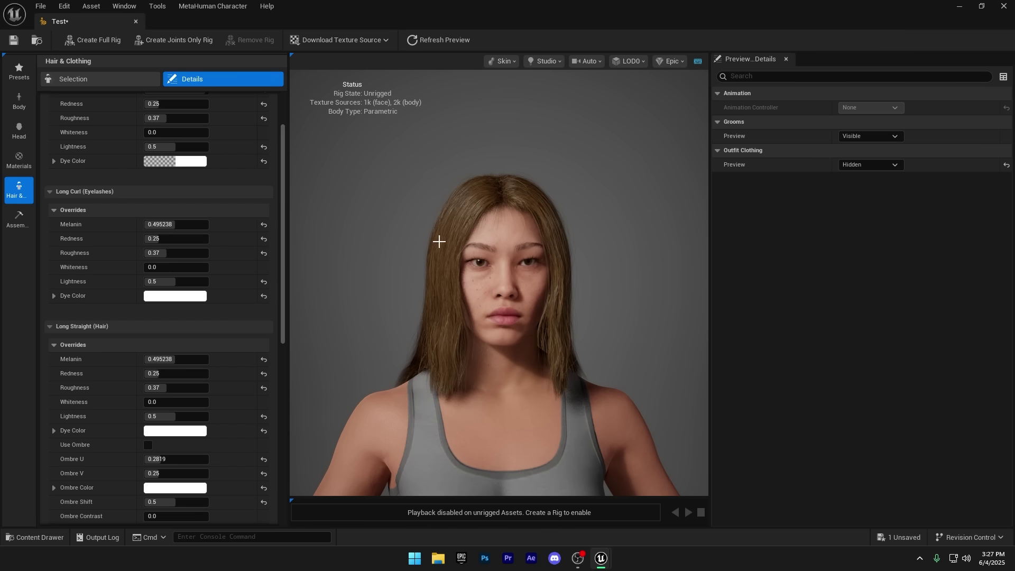
left_click_drag(439, 242, 476, 242)
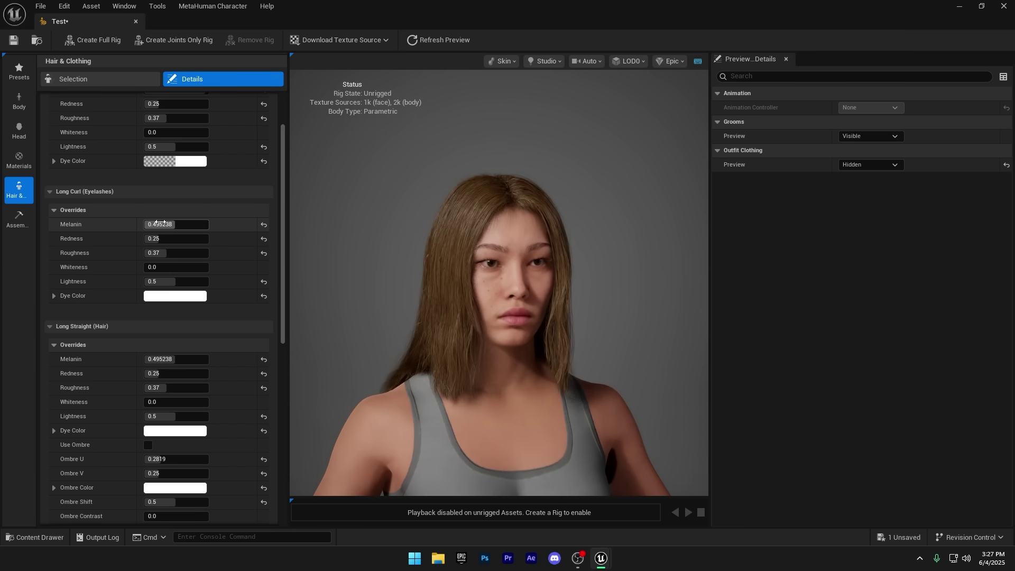
left_click(175, 296)
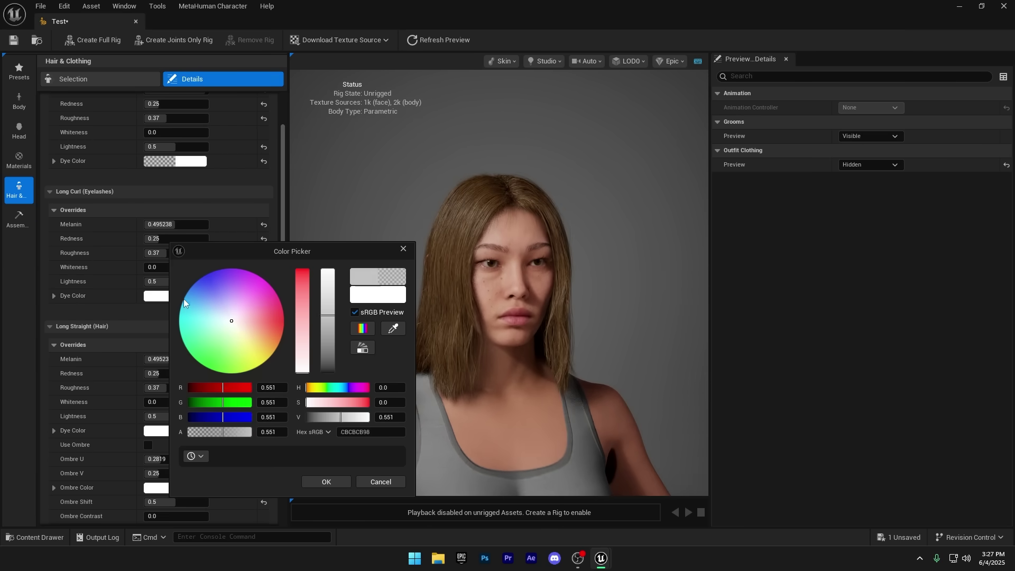
left_click_drag(329, 318, 329, 373)
left_click(317, 483)
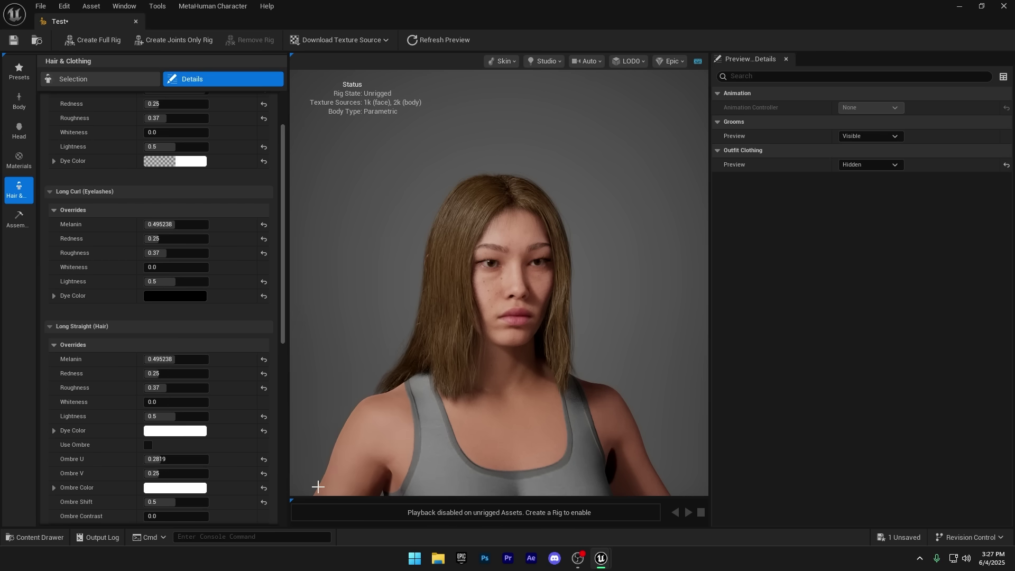
Step: Set the Dye Color of the Long Straight hair to black
scroll(158, 365, "down", 1)
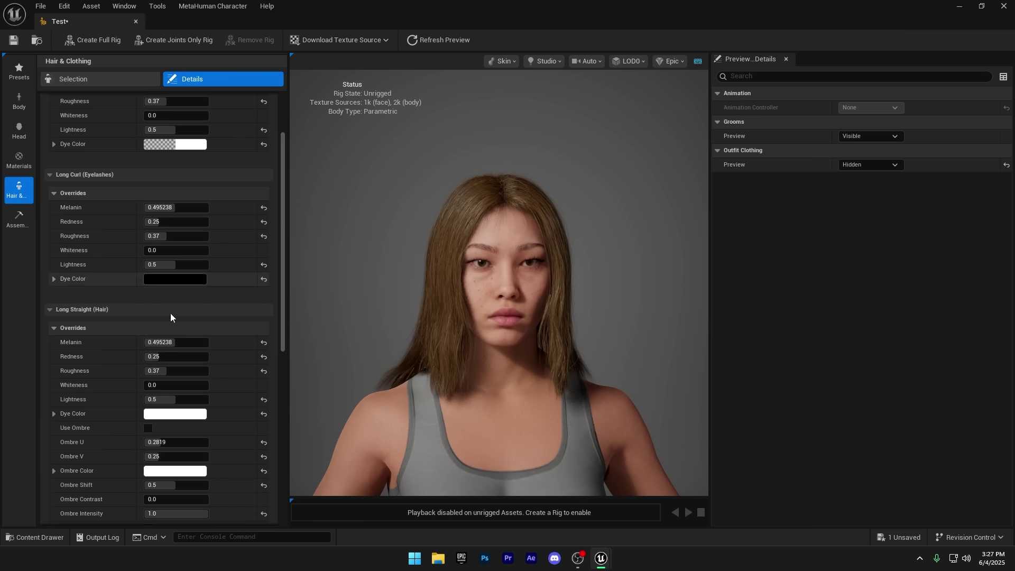
scroll(169, 326, "down", 2)
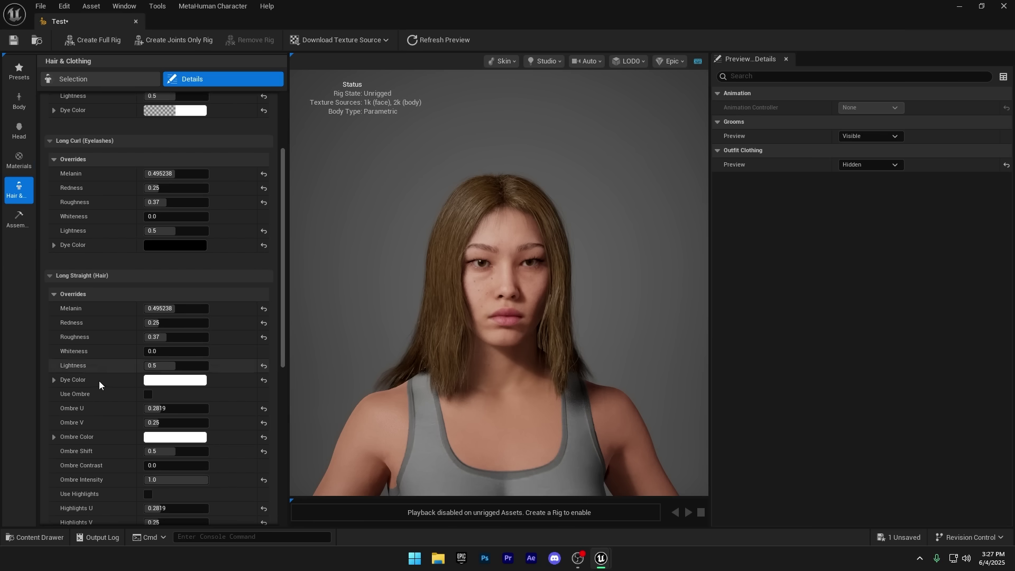
scroll(155, 388, "down", 1)
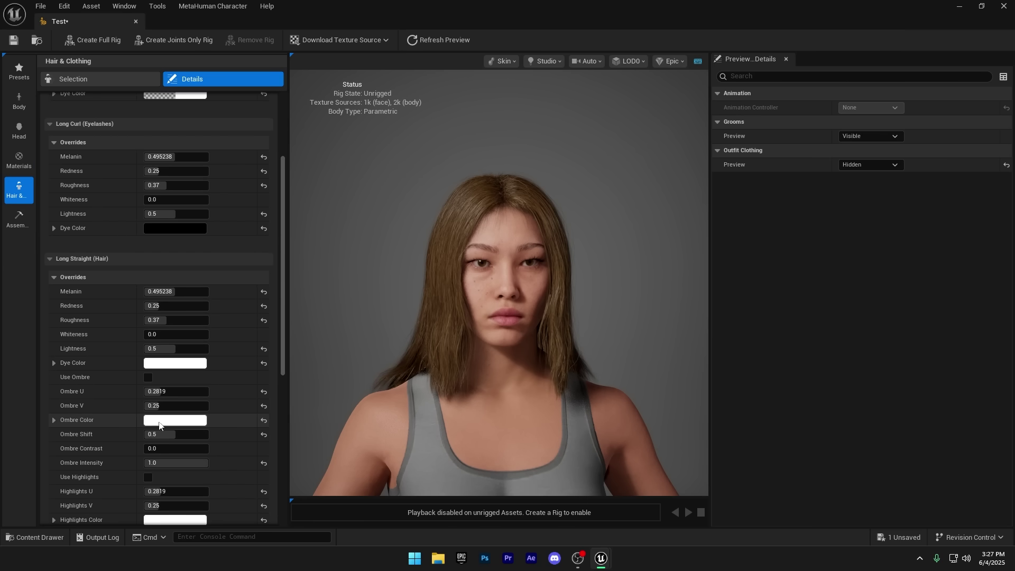
left_click(170, 364)
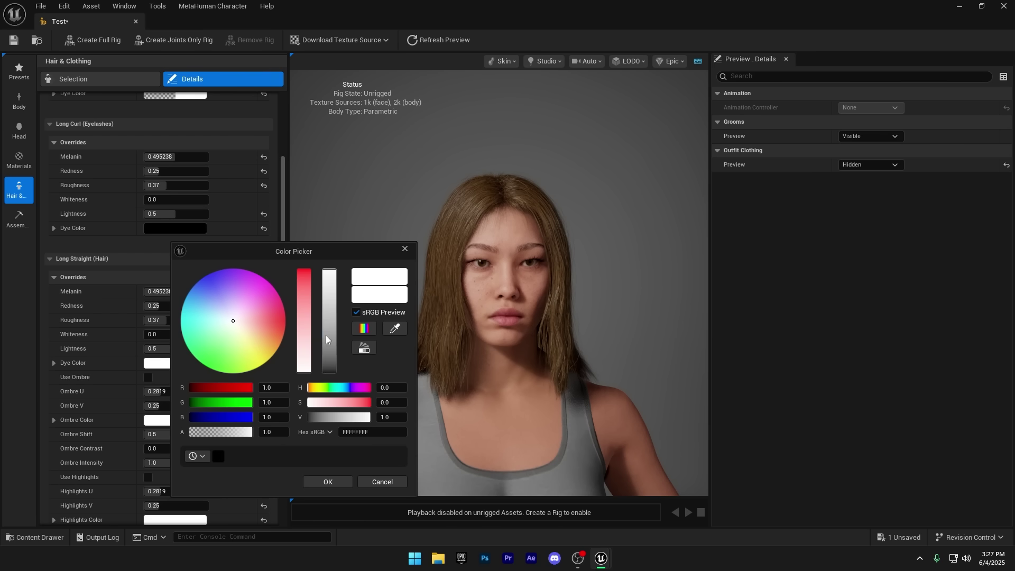
left_click_drag(326, 338, 325, 373)
left_click(325, 482)
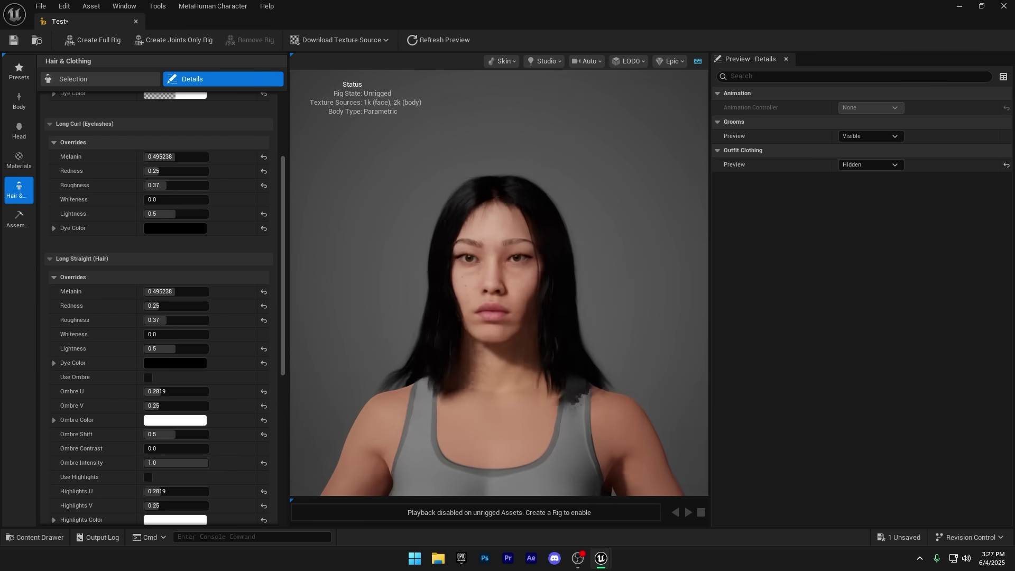
Step: Take the Shaded Thick eyebrows off to compare the face without them, and wear them again
left_click(62, 79)
scroll(252, 409, "down", 3)
scroll(248, 408, "up", 3)
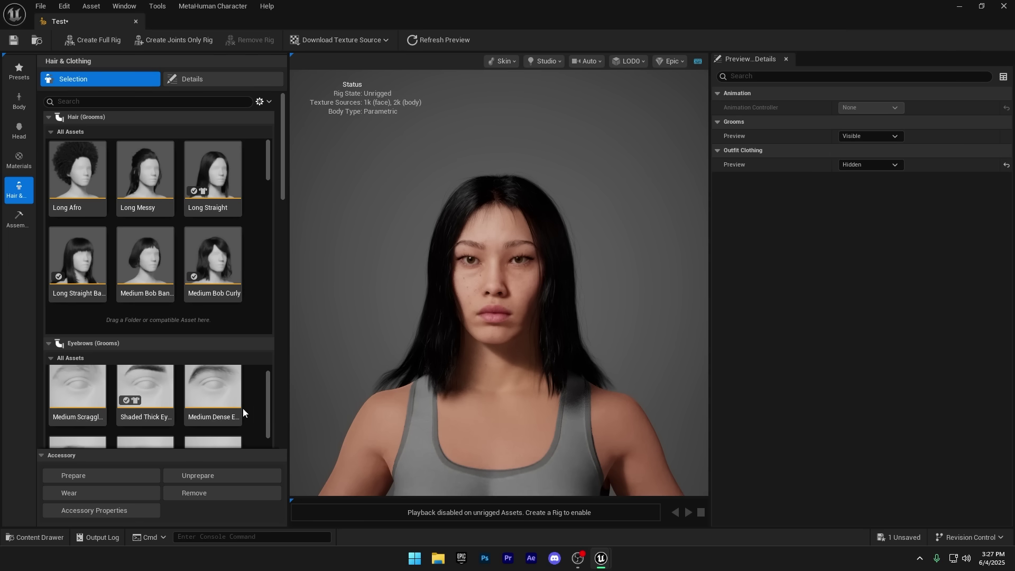
left_click(157, 389)
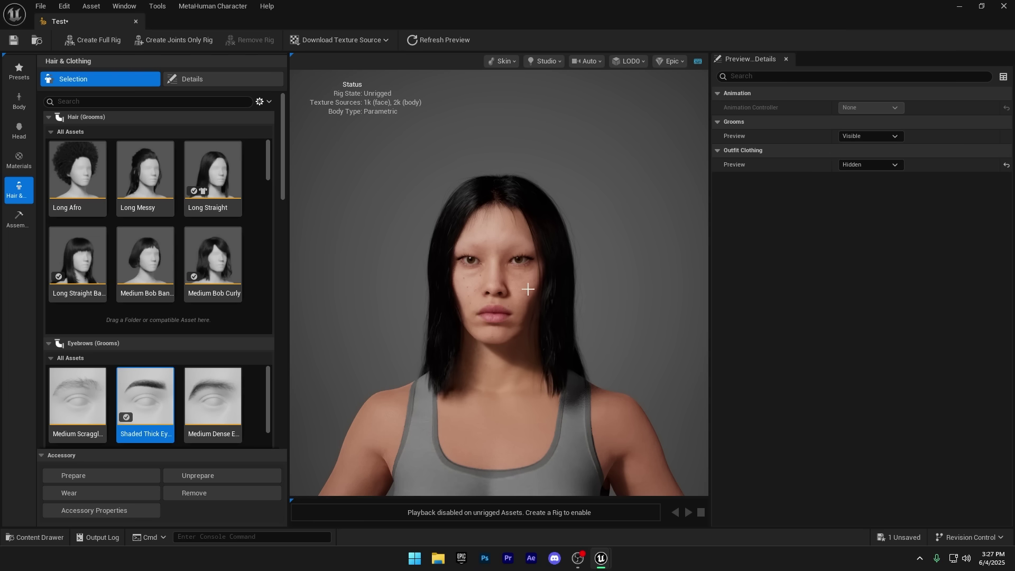
mouse_move(527, 289)
left_mouse_down()
mouse_move(458, 290)
mouse_move(466, 294)
left_mouse_up()
scroll(222, 412, "down", 1)
double_click(151, 391)
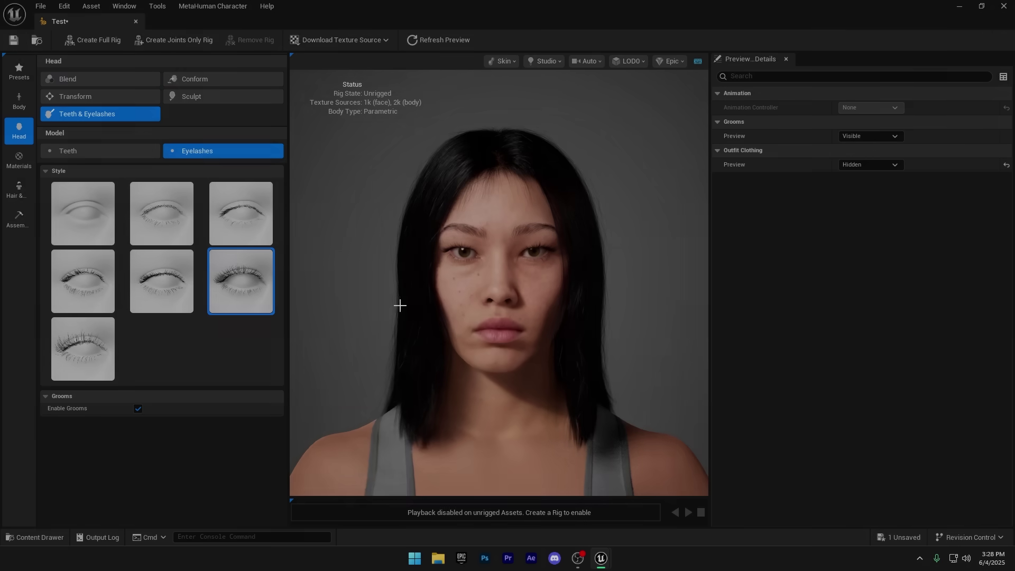
Step: Look over the head's Transform and Sculpt control points on the face
left_click(75, 96)
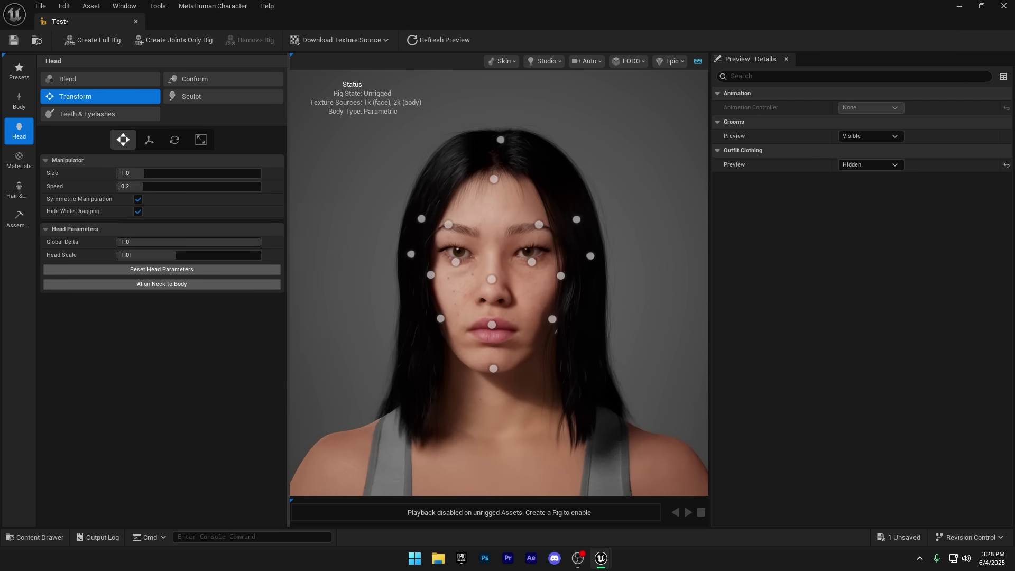
left_click(192, 96)
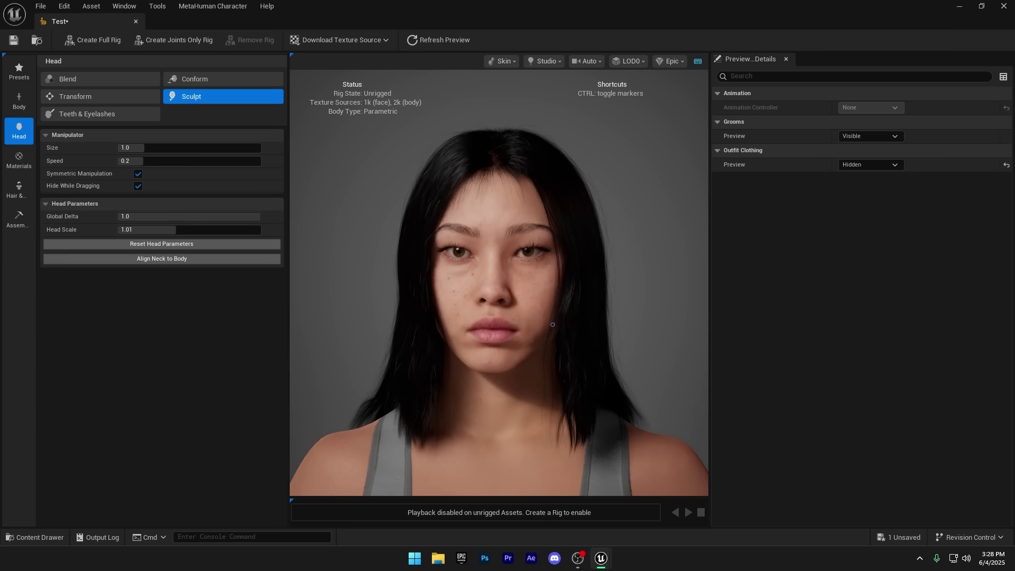
key("ctrl+z")
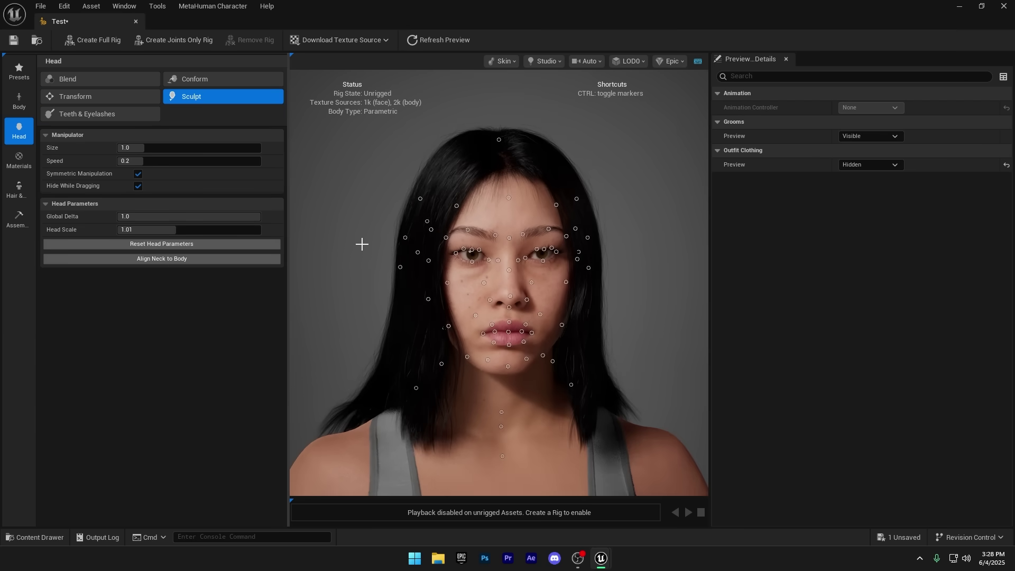
Step: Download the 4k resolution texture sources for the character
left_click(19, 72)
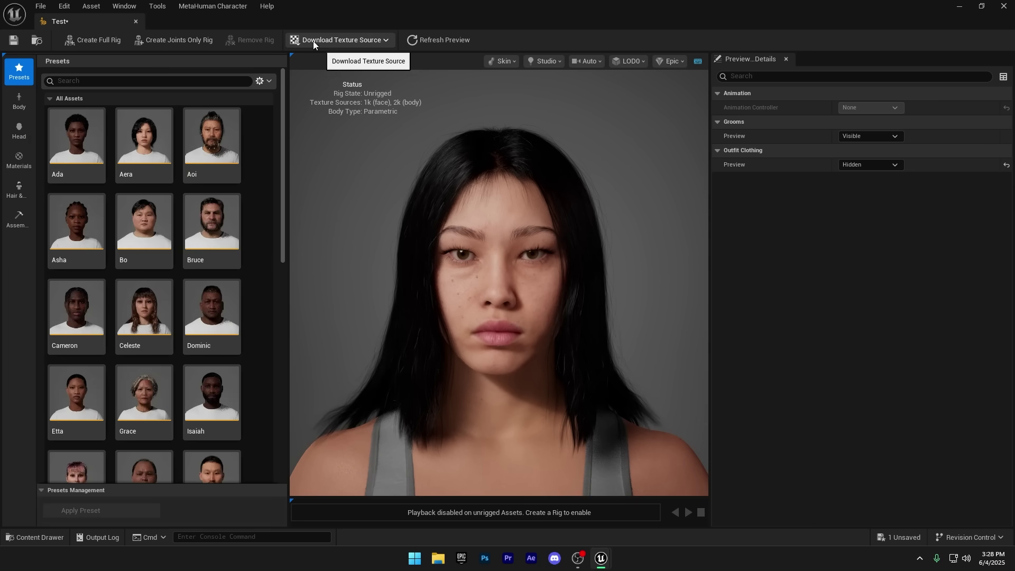
left_click(333, 39)
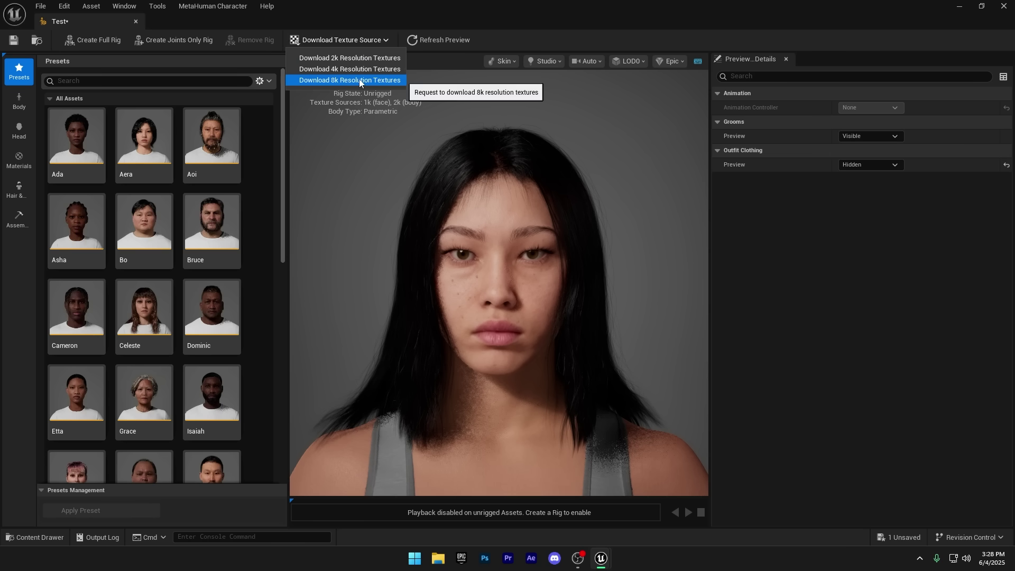
left_click(325, 70)
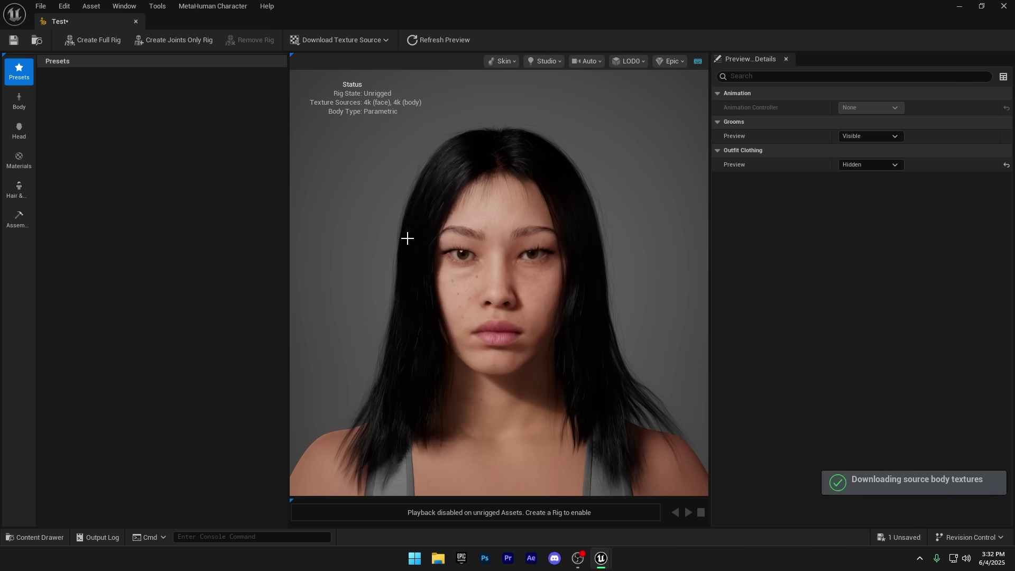
Step: Create the character's full rig and assemble it as UE Cine (Complete) into /Game/MetaHumans under the name Test
scroll(523, 294, "down", 8)
left_click_drag(510, 301, 561, 301)
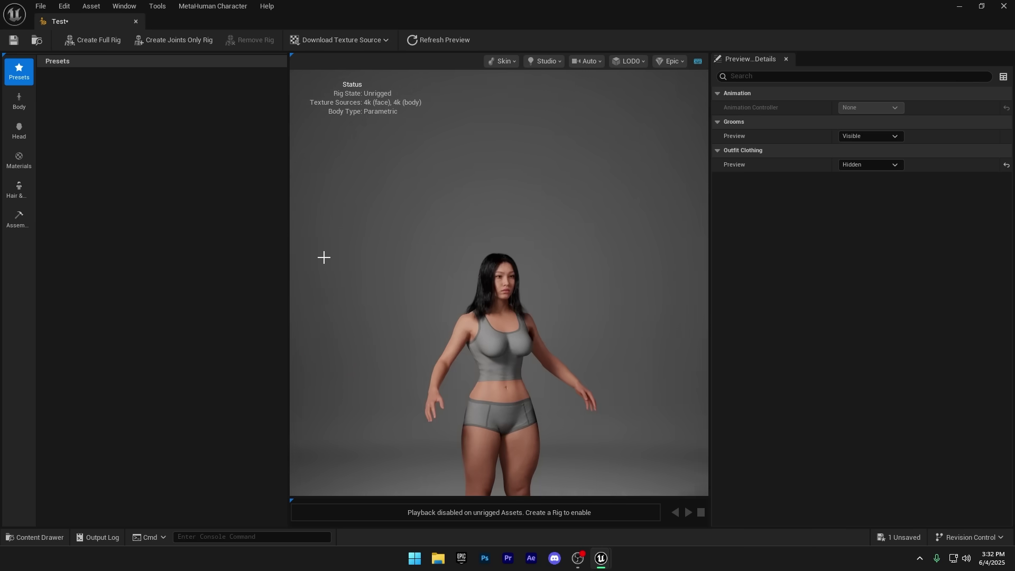
left_click(93, 40)
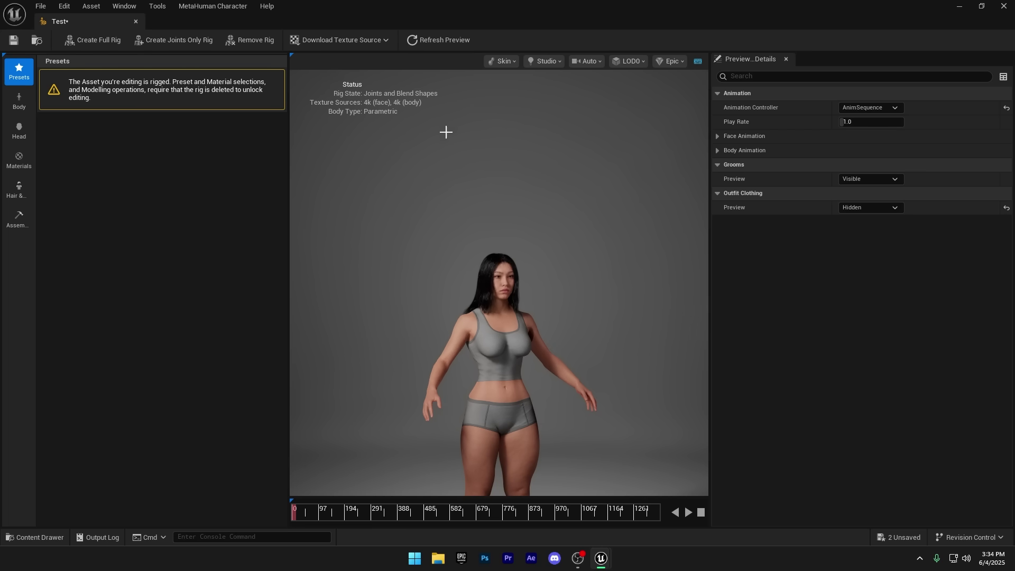
left_click(18, 218)
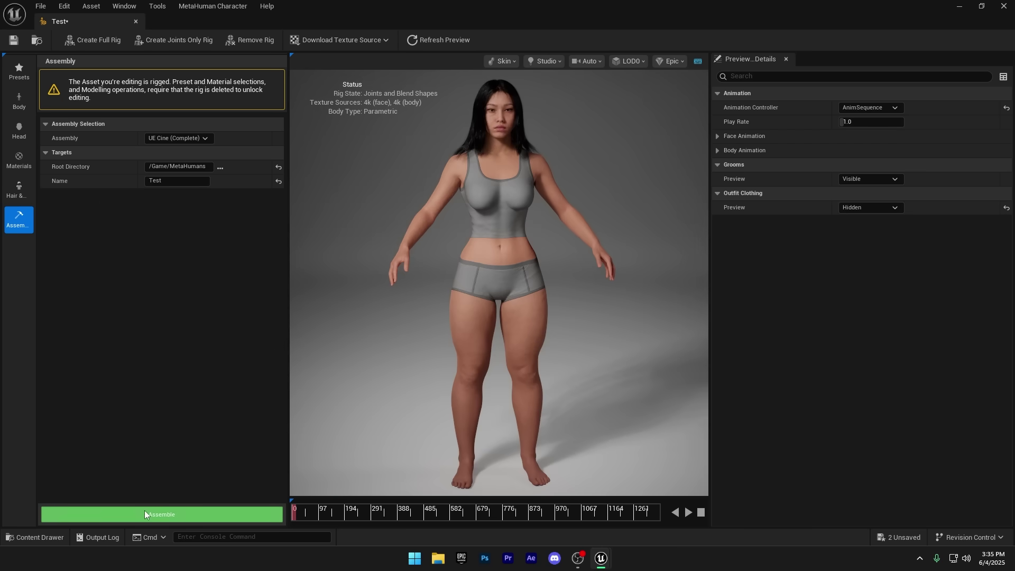
left_click(145, 511)
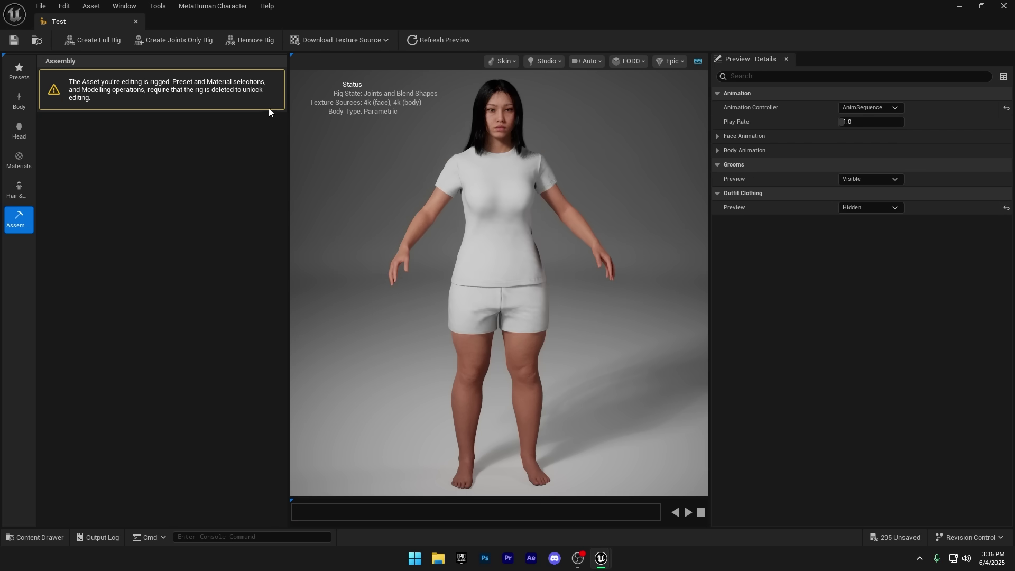
Step: Return to the level and place the BP_Test blueprint from the MetaHumans/Test folder on the floor
left_click(959, 5)
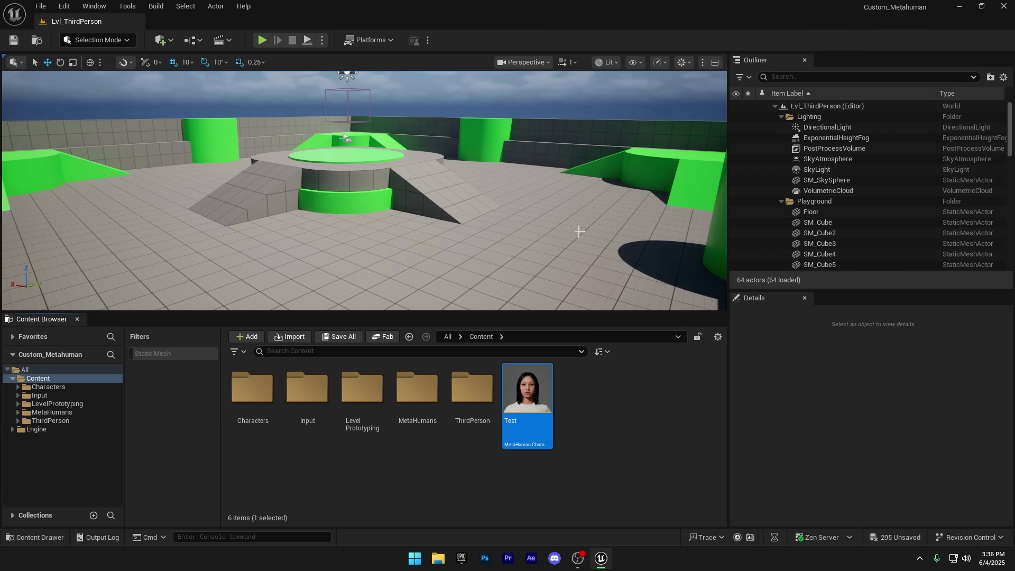
double_click(421, 403)
double_click(308, 391)
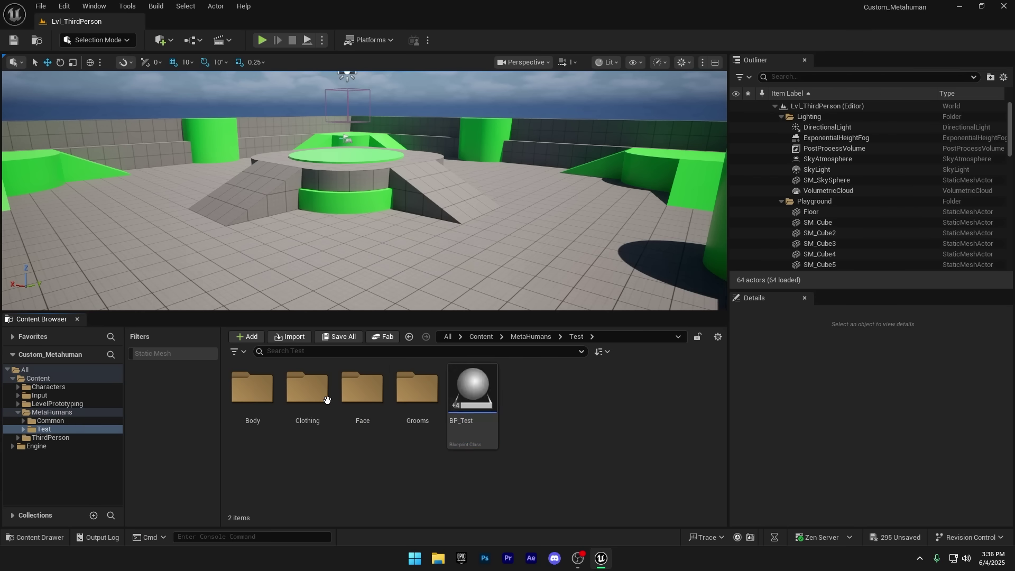
left_click(471, 381)
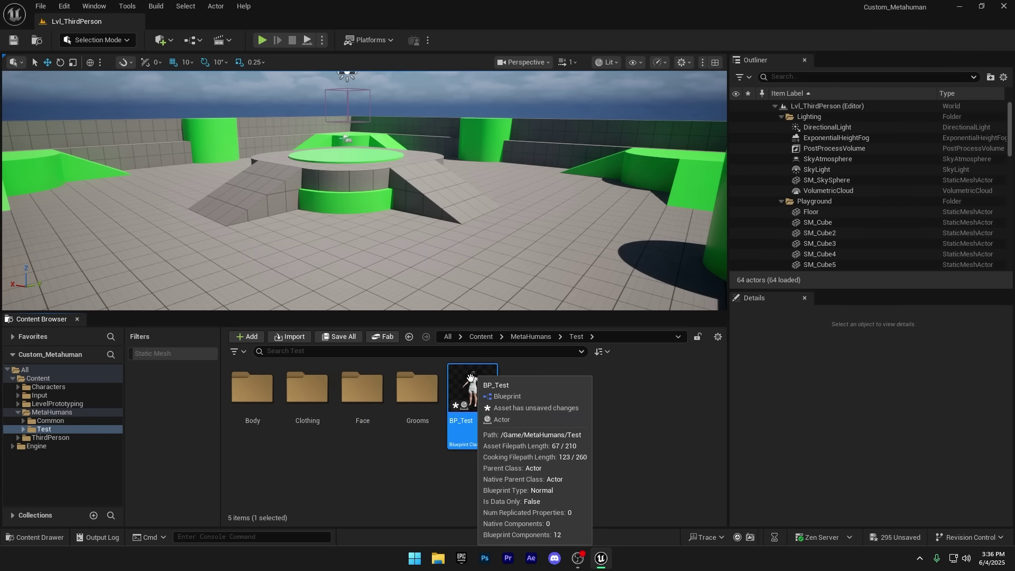
left_click_drag(471, 377, 495, 252)
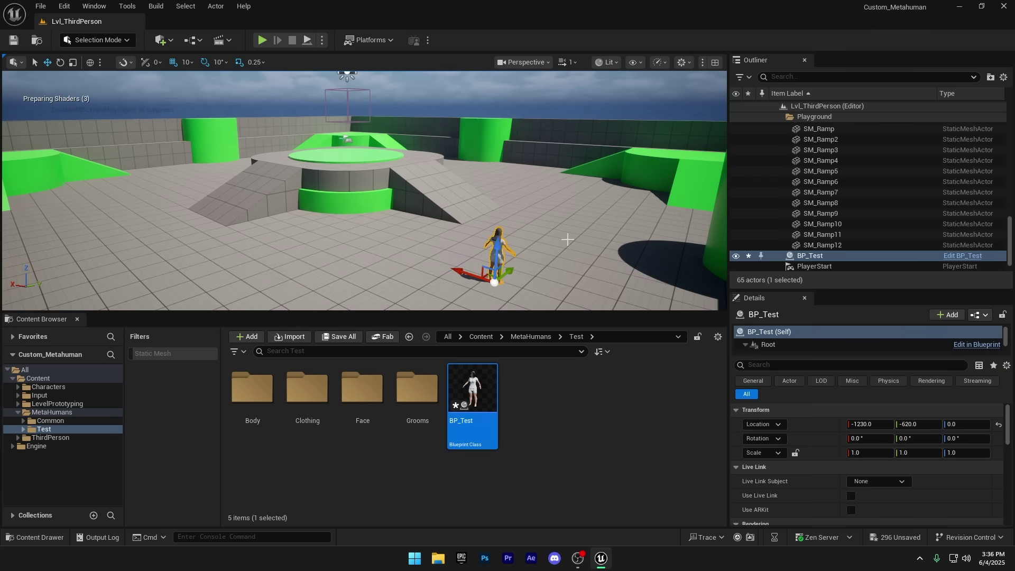
Step: Create a level sequence named "sequence" in the Content folder with BP_Test as its animated actor
key("w")
right_click_drag(568, 239, 360, 211)
key("d")
key("w")
key("s")
left_click(222, 40)
left_click(281, 73)
type("Test")
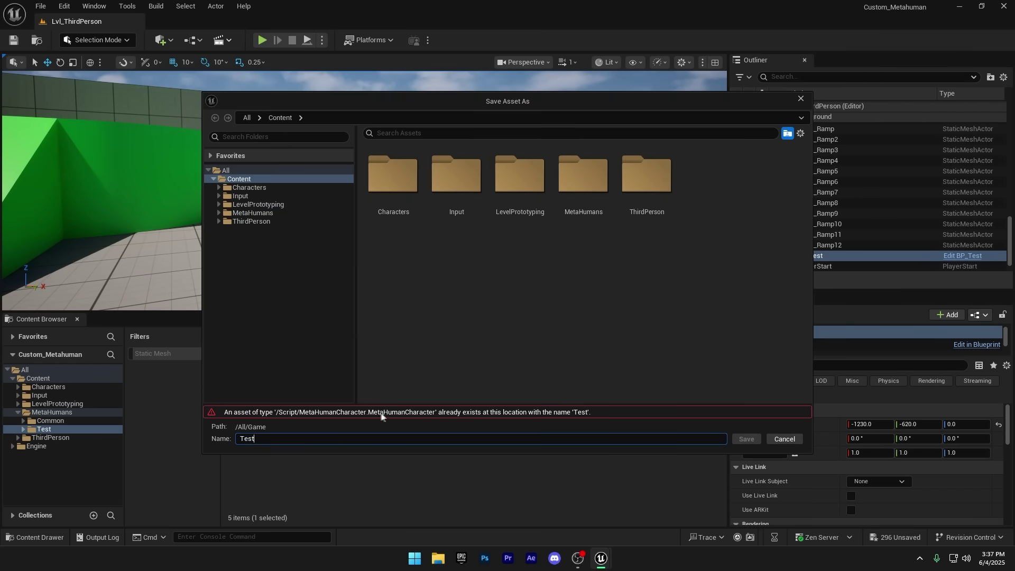
left_click_drag(489, 439, 221, 444)
type("se")
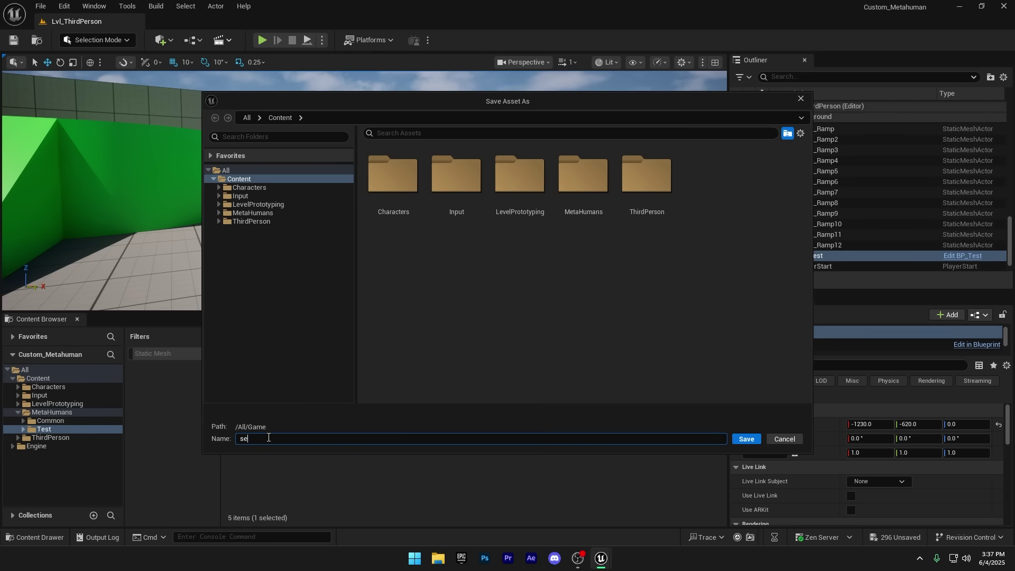
type("quence")
key("Return")
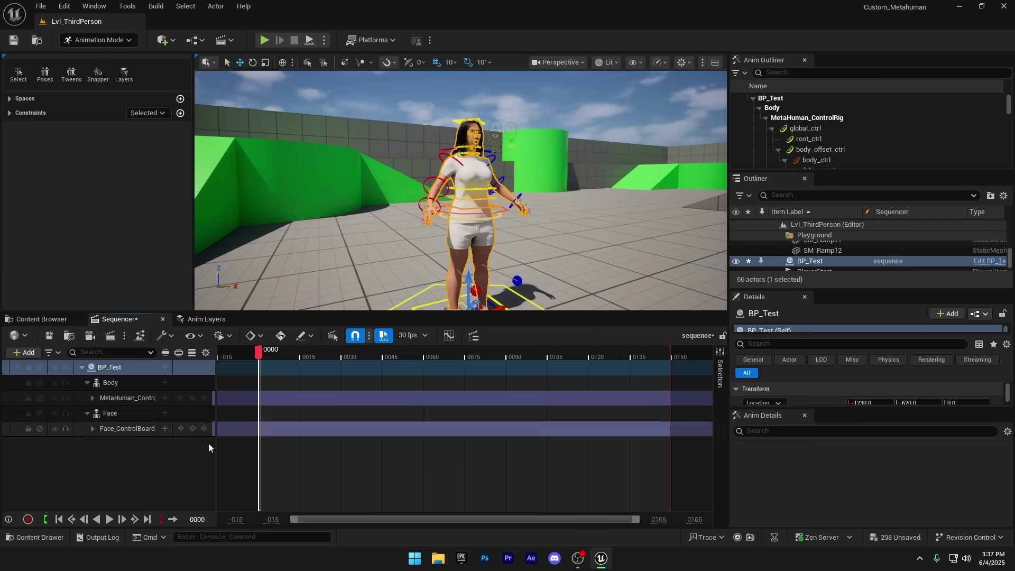
Step: Try rotating a torso control of the MetaHuman body control rig and undo the rotation
left_click(128, 398)
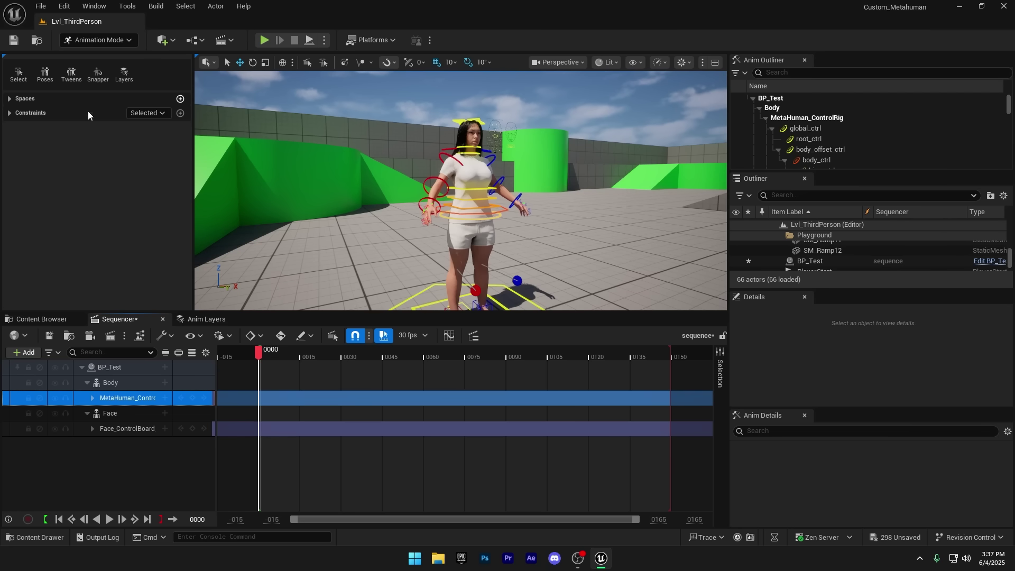
left_click(475, 207)
key("e")
mouse_move(496, 168)
left_mouse_down()
mouse_move(512, 186)
mouse_move(497, 174)
left_mouse_up()
key("ctrl+z")
Step: Move in on the face control board and try moving a mouth control
right_click_drag(498, 175, 379, 179)
key("w")
key("s")
left_click(435, 169)
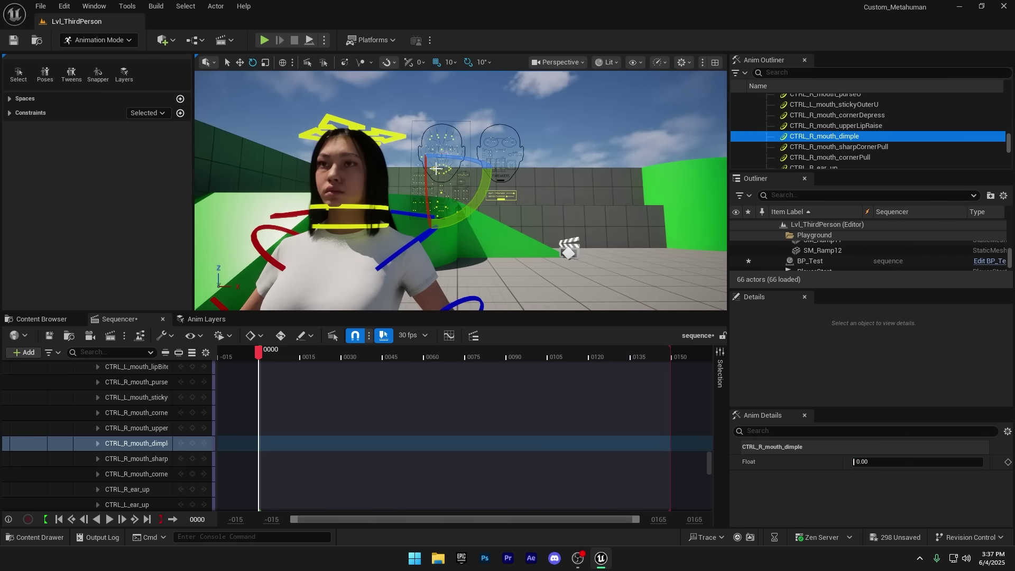
key("w")
left_click_drag(432, 146, 431, 201)
right_click_drag(423, 175, 529, 182)
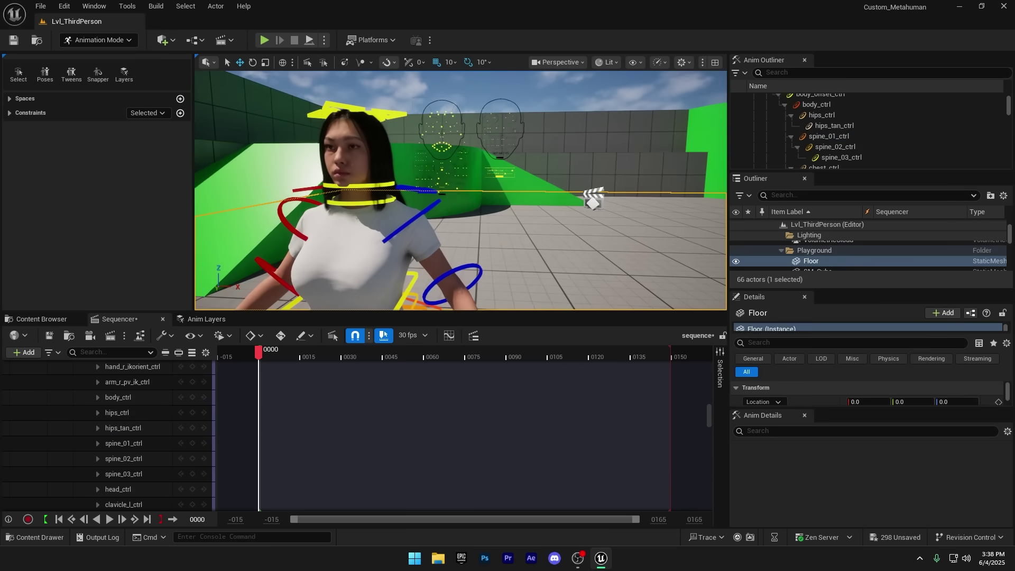
key("a")
key("d")
mouse_move(461, 190)
right_mouse_down()
mouse_move(423, 193)
mouse_move(465, 185)
right_mouse_up()
key("a")
key("w")
right_click_drag(465, 185, 470, 186)
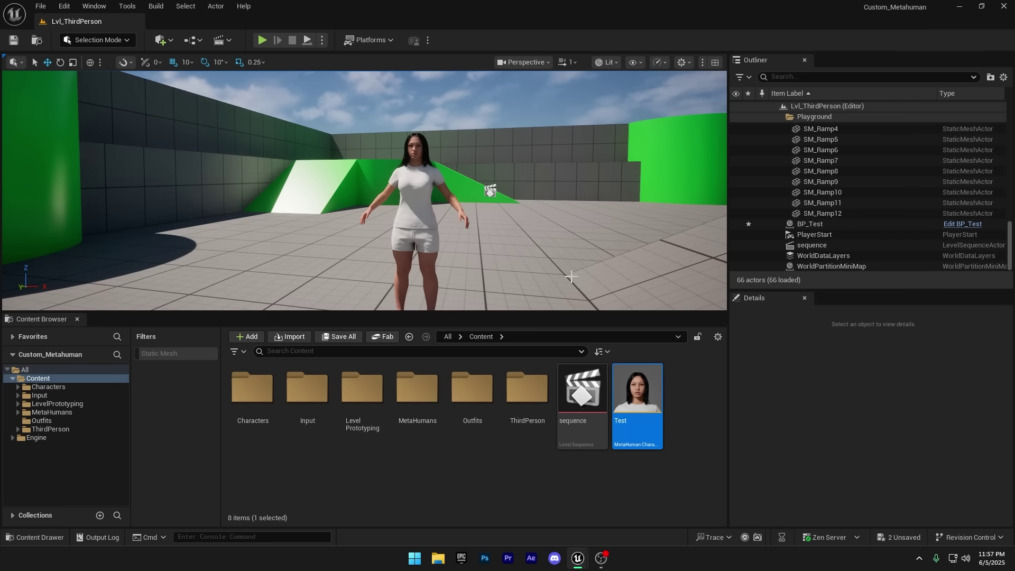
Step: Open the Test MetaHuman character for editing and show its hair and clothing selection
left_click(635, 495)
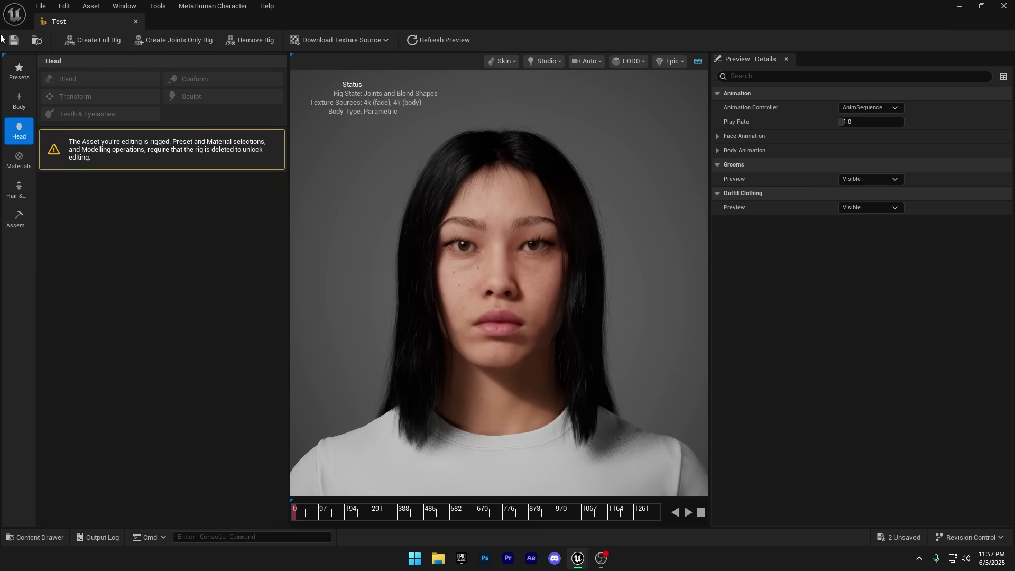
scroll(364, 220, "down", 5)
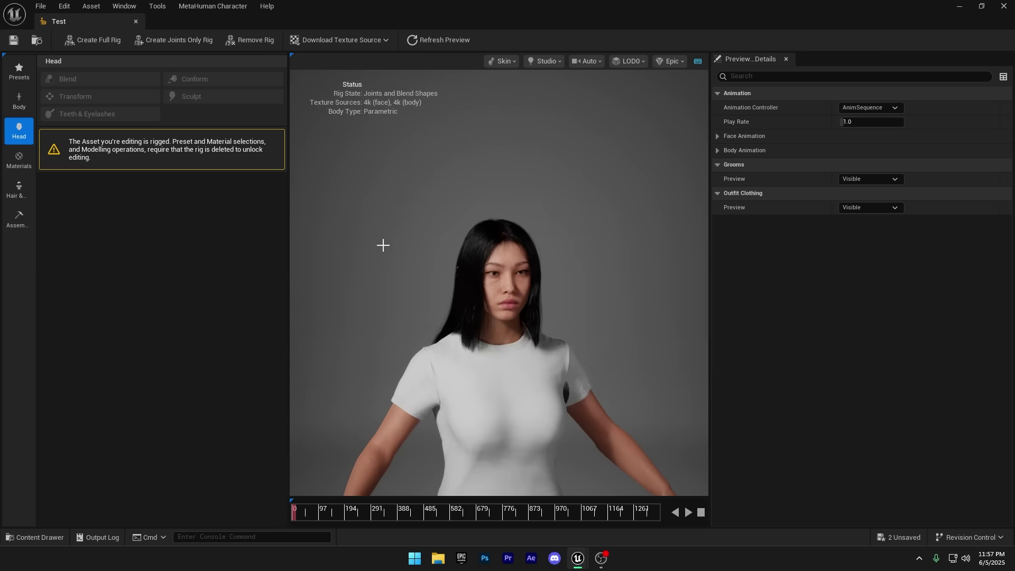
left_click(19, 189)
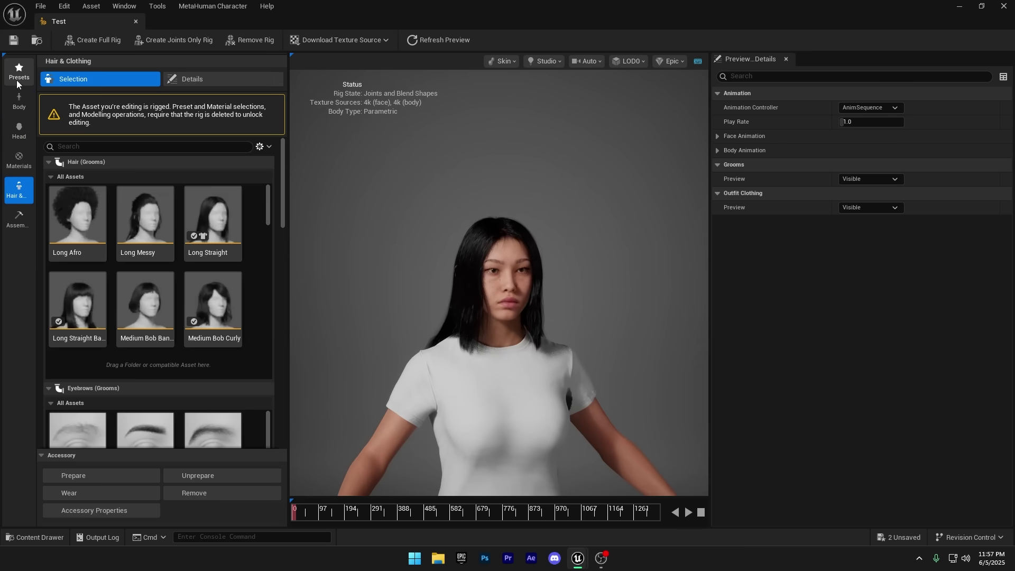
left_click(19, 71)
left_click(14, 197)
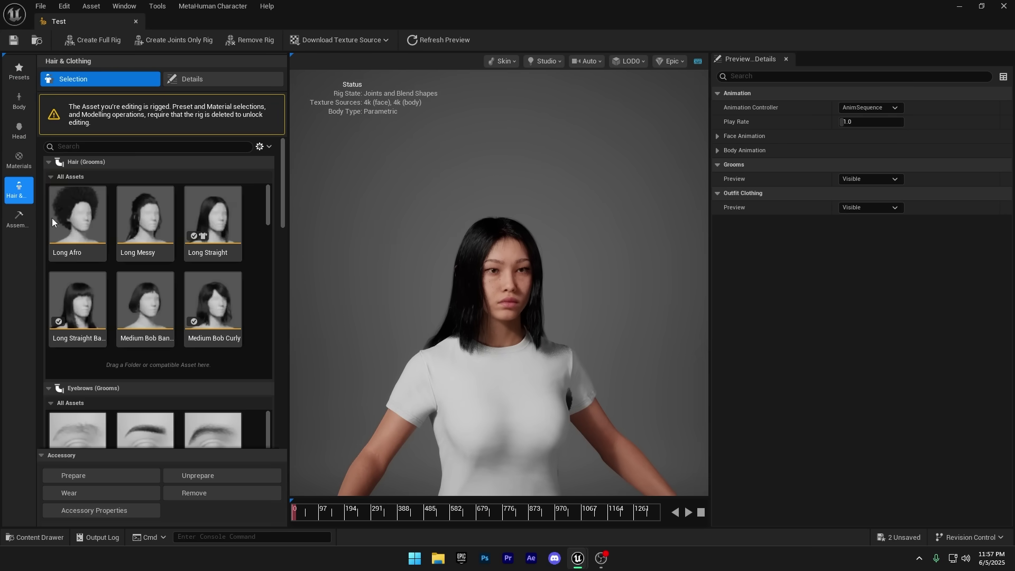
Step: Take the WI_DefaultGarment outfit off the character and check the whole body without it
scroll(106, 238, "down", 3)
left_click_drag(283, 205, 284, 443)
left_click(80, 295)
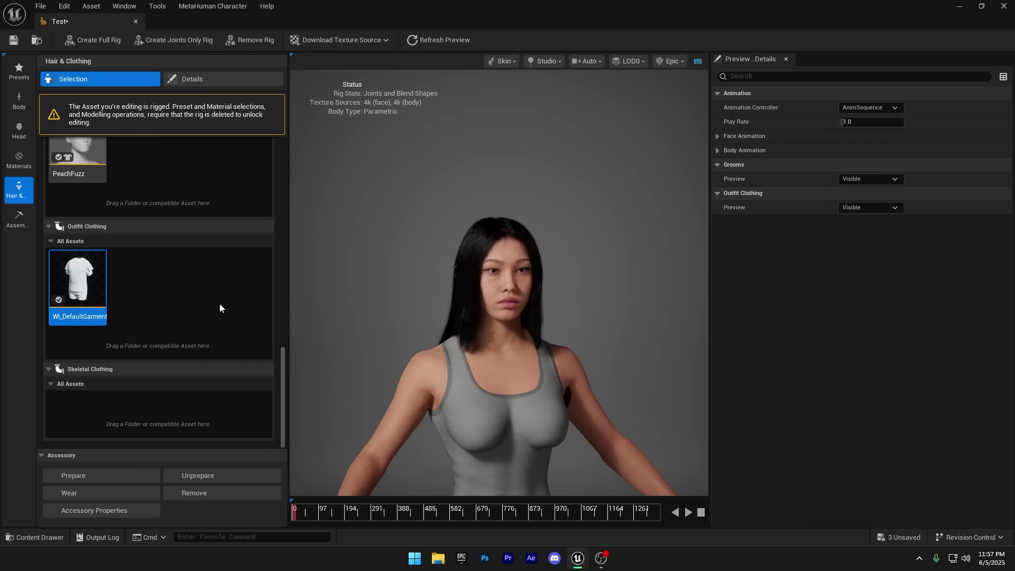
scroll(355, 275, "down", 3)
left_click_drag(377, 302, 420, 313)
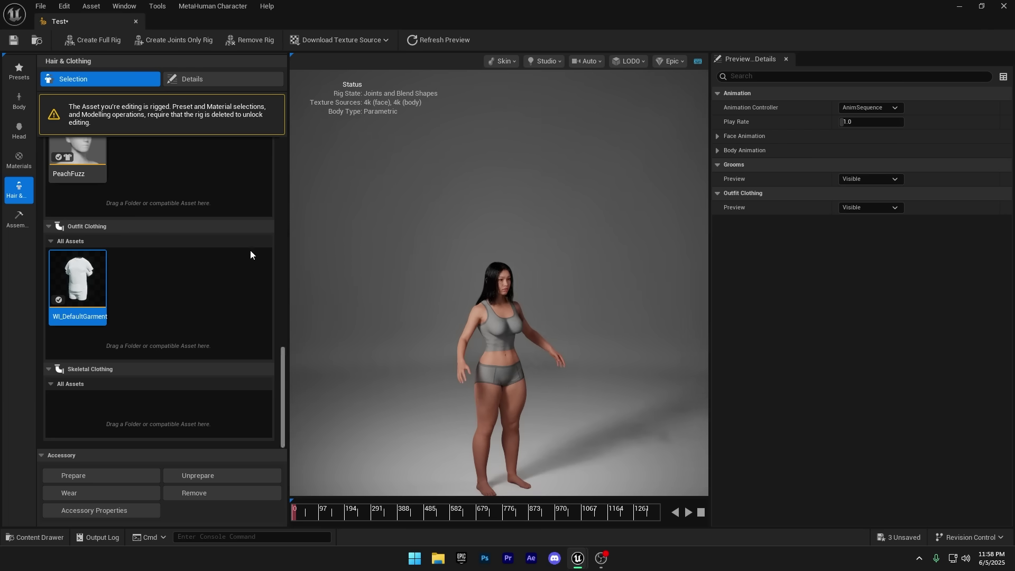
Step: Assemble the Test character with the UE Cine (Complete) assembly and check the updated character in the level
left_click(19, 219)
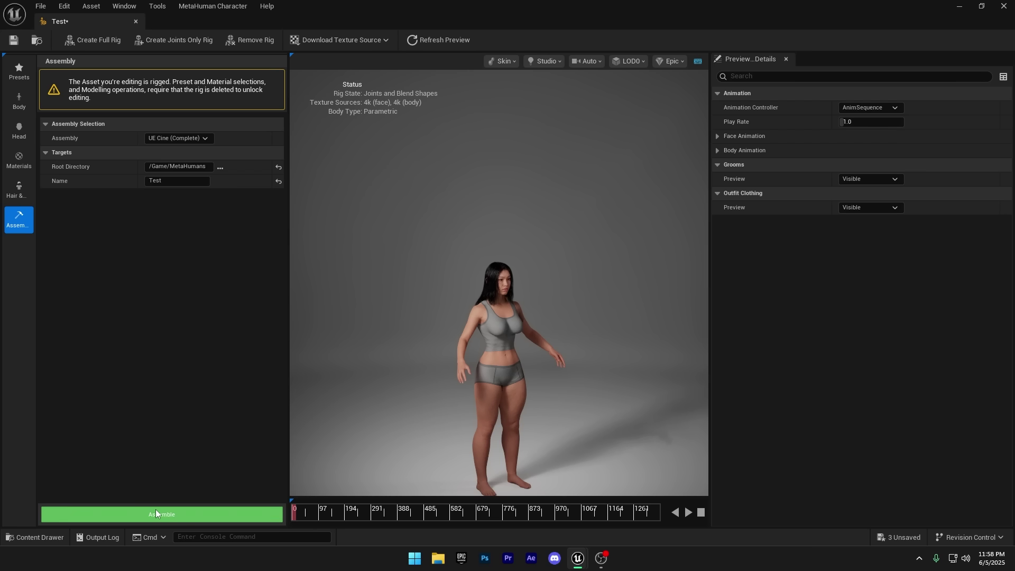
left_click(138, 514)
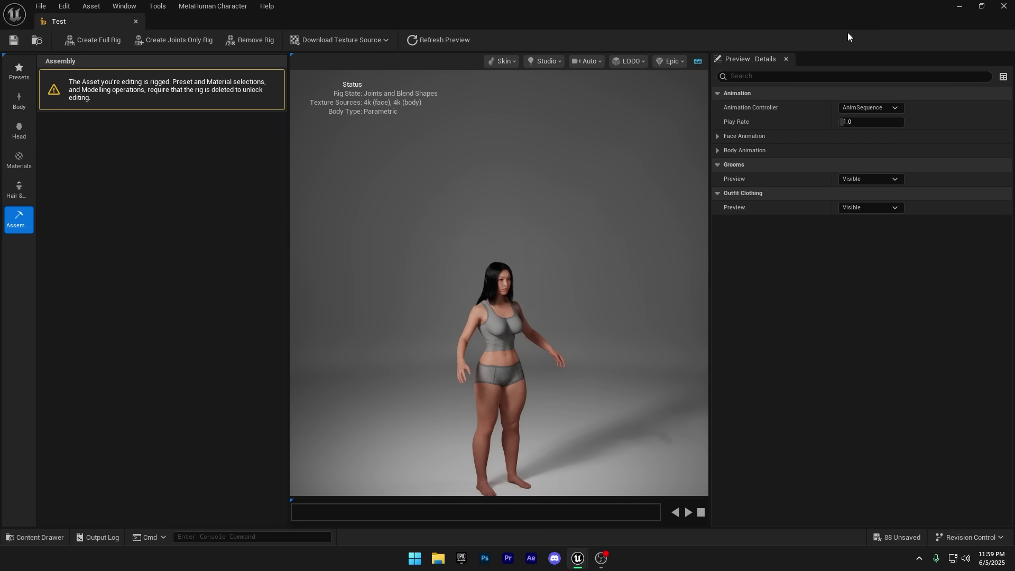
left_click(959, 6)
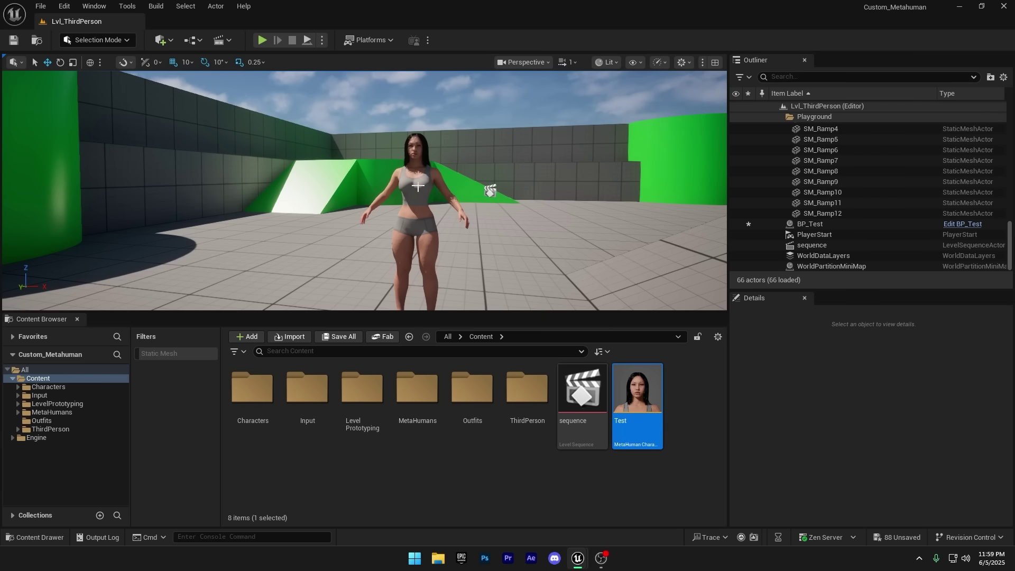
left_click(429, 481)
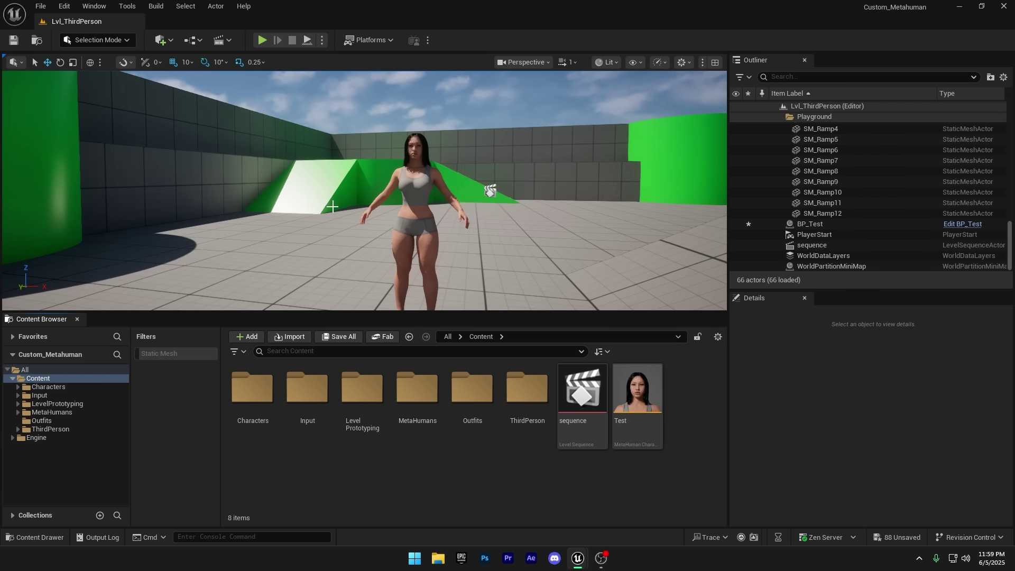
mouse_move(508, 169)
right_mouse_down()
mouse_move(500, 190)
mouse_move(507, 180)
right_mouse_up()
left_click(417, 177)
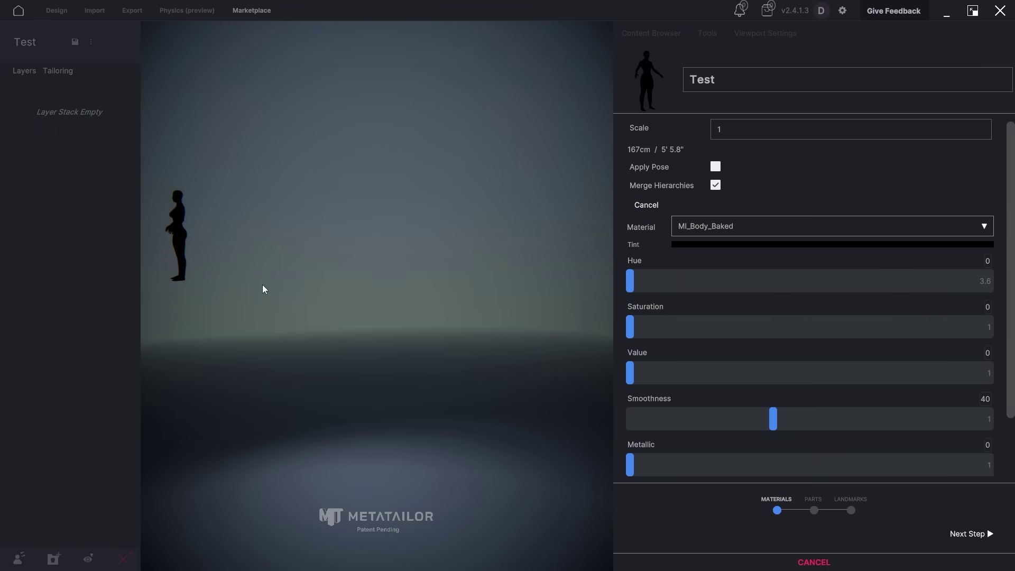
Step: Switch from the off-centre avatar in MetaTailor to Unreal Editor and reset BP_Test's location to 0, 0, 0
right_click_drag(262, 284, 233, 280)
mouse_move(320, 242)
right_mouse_down()
mouse_move(316, 253)
mouse_move(317, 228)
mouse_move(312, 236)
right_mouse_up()
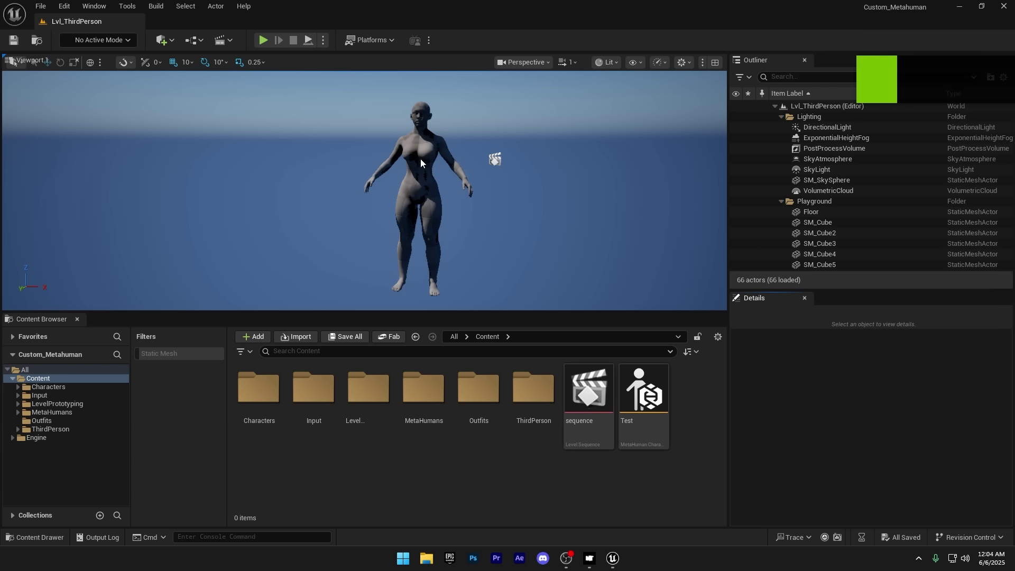
left_click(420, 159)
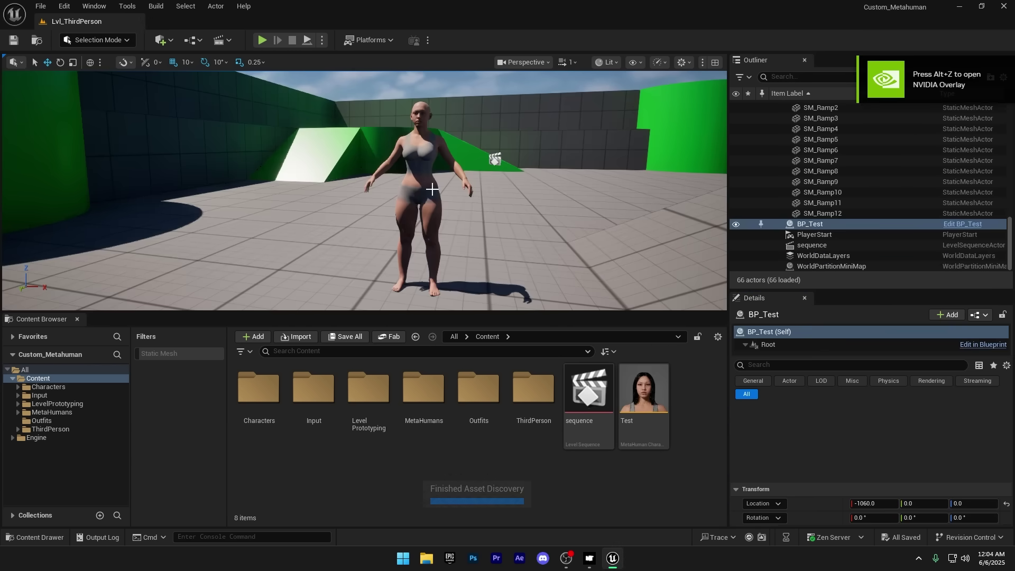
left_click(999, 425)
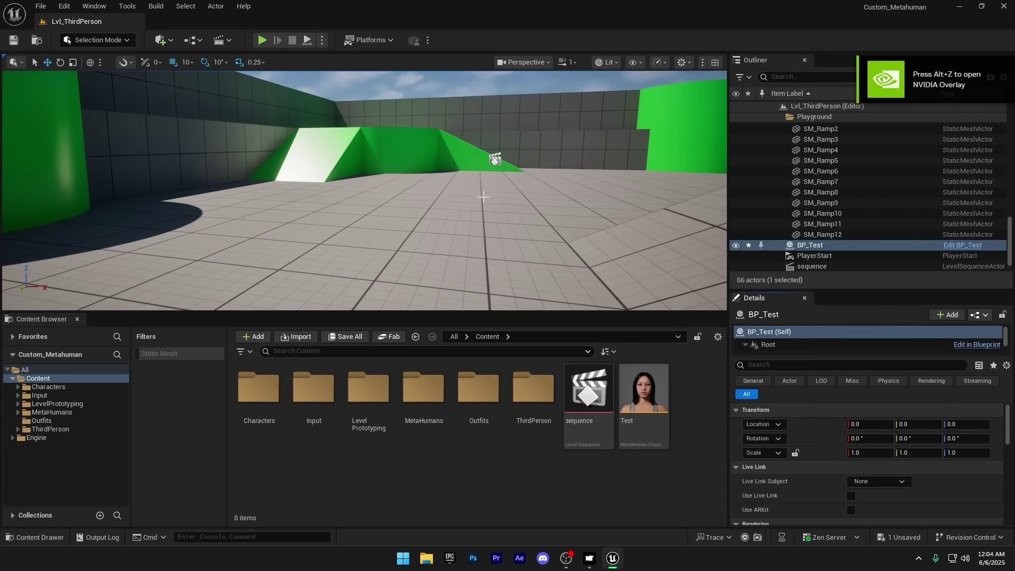
Step: Export the selected BP_Test actor as Test.fbx into the Metahuman desktop folder with FBX 2013 compatibility
key("w")
right_click_drag(478, 193, 540, 197)
key("s")
left_click(41, 5)
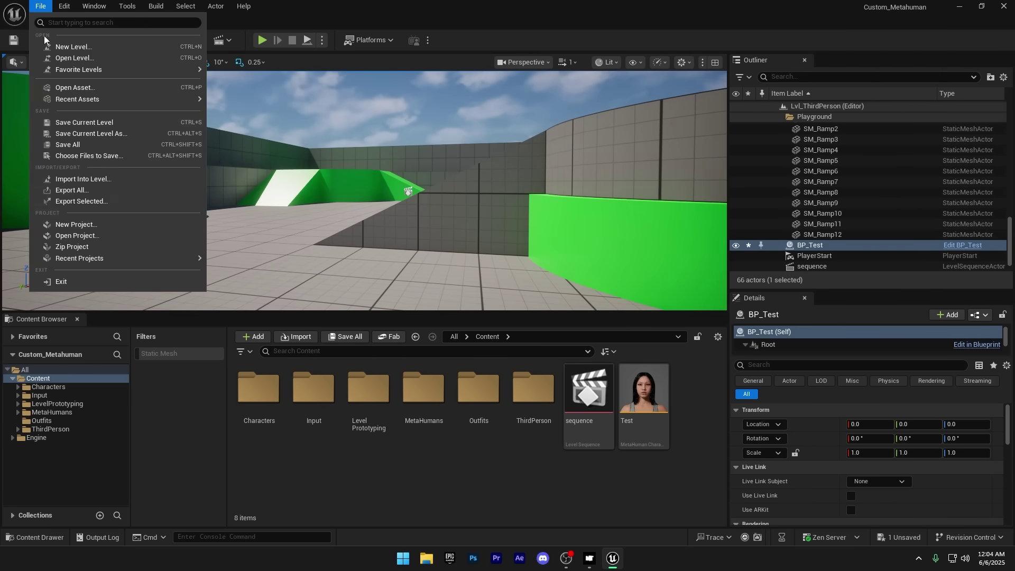
left_click(75, 200)
left_click(394, 259)
left_click(634, 436)
left_click(535, 282)
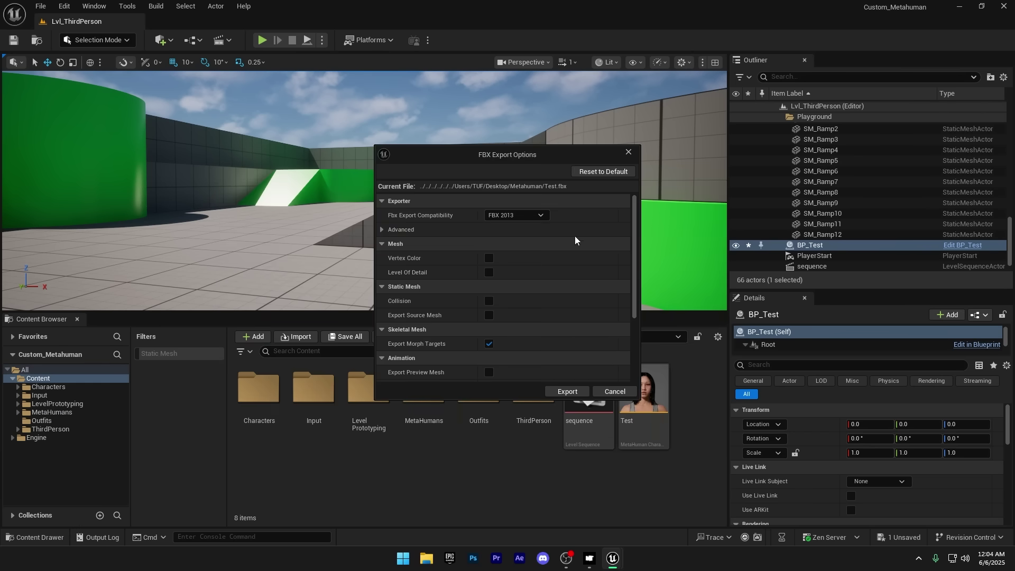
left_click(568, 391)
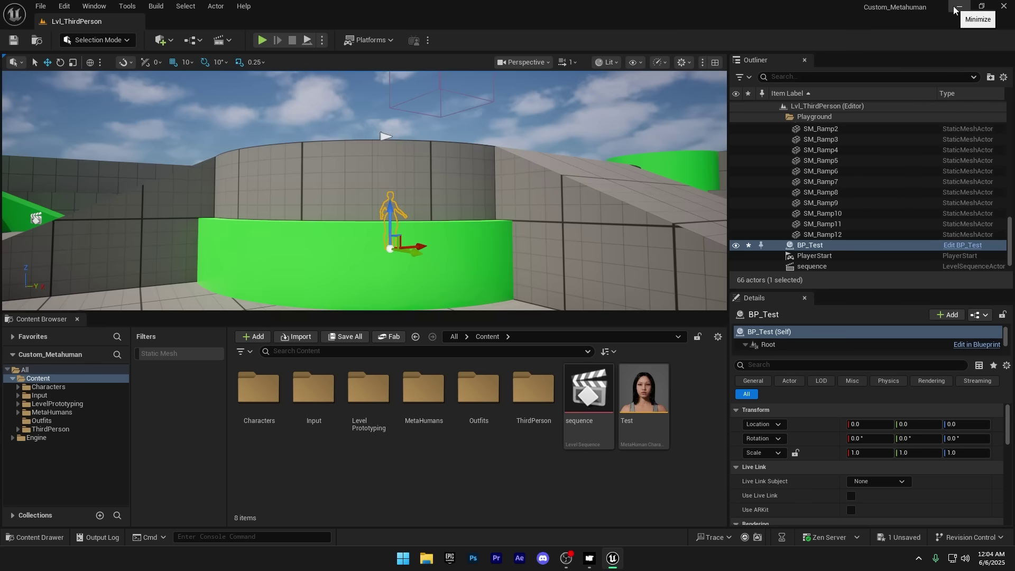
Step: Switch to MetaTailor, import Test.fbx as an avatar and accept its material and part settings
left_click(959, 7)
left_click(590, 559)
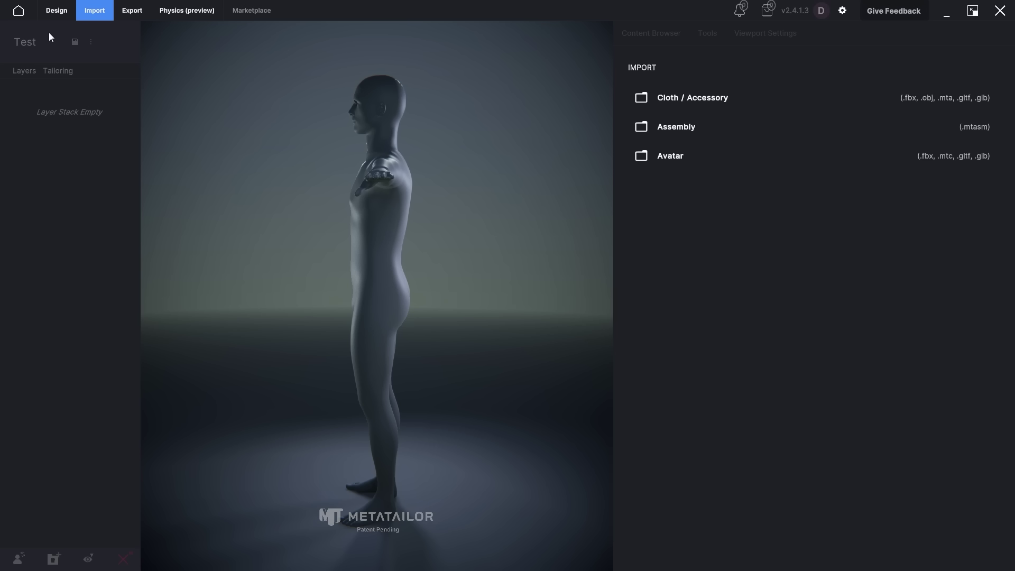
left_click(664, 164)
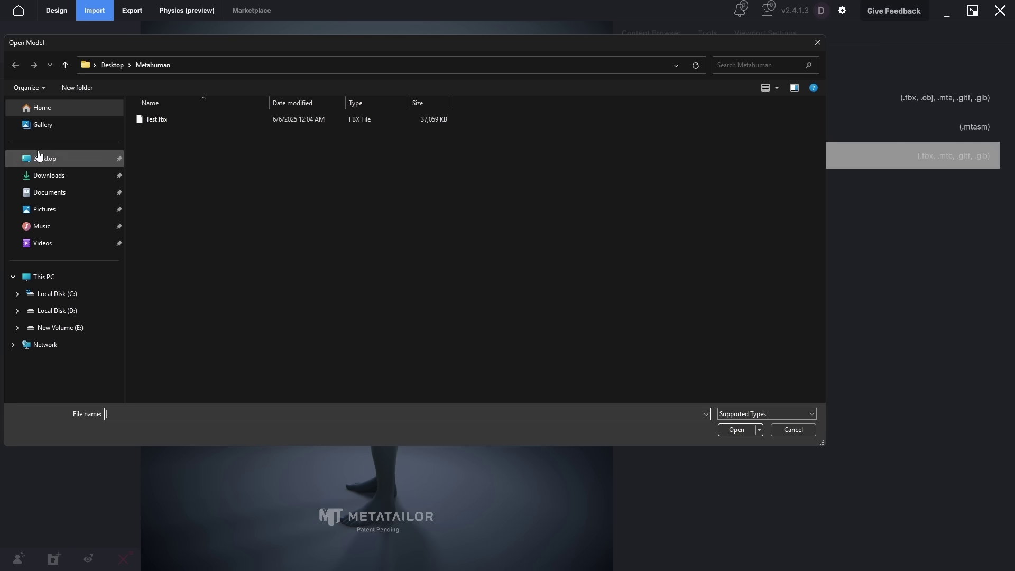
left_click(174, 118)
left_click(737, 430)
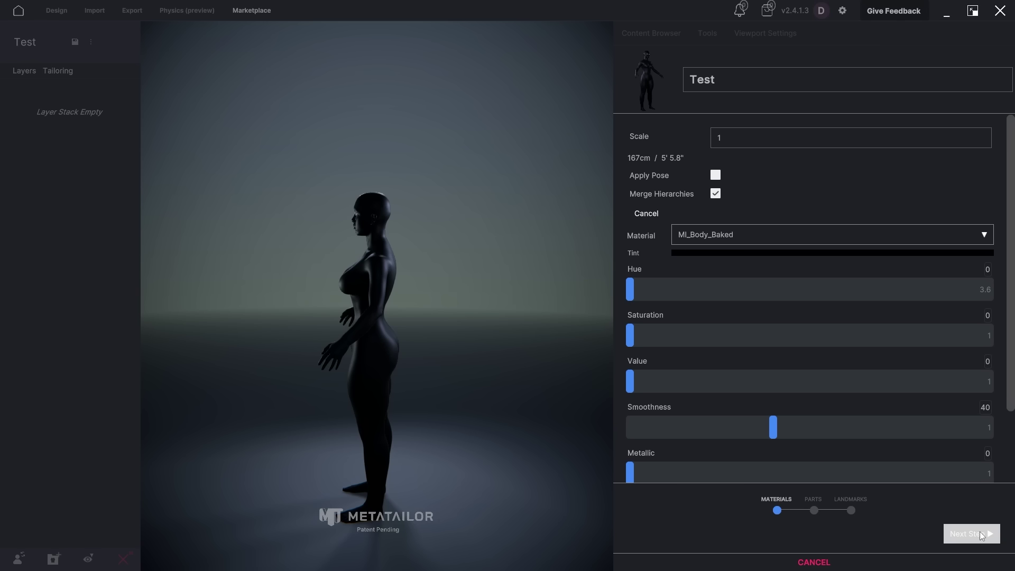
left_click(981, 532)
left_click(981, 531)
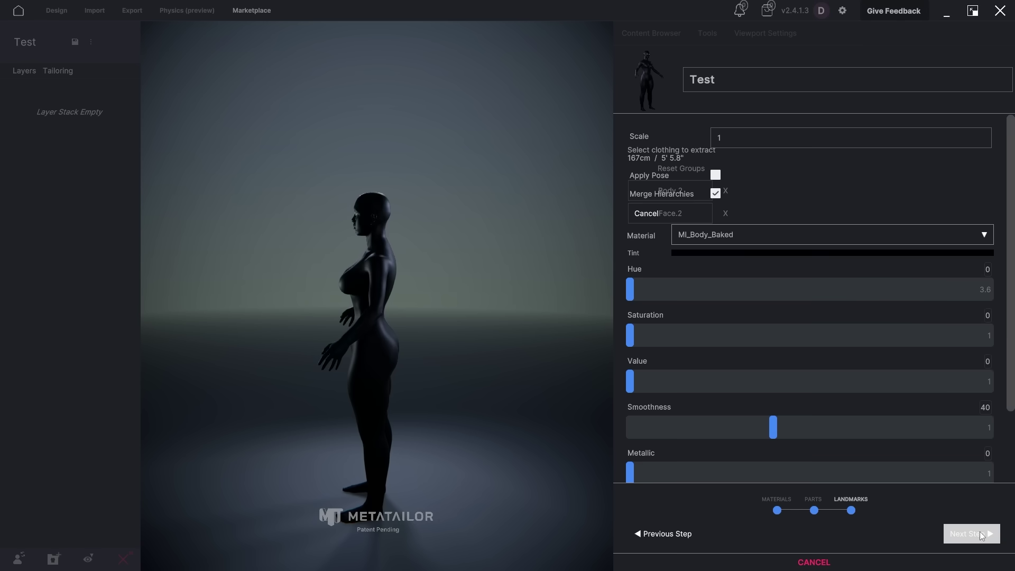
Step: Adjust the Nose_Tip landmark on the avatar's face and finish the avatar import
left_click_drag(539, 380, 513, 312)
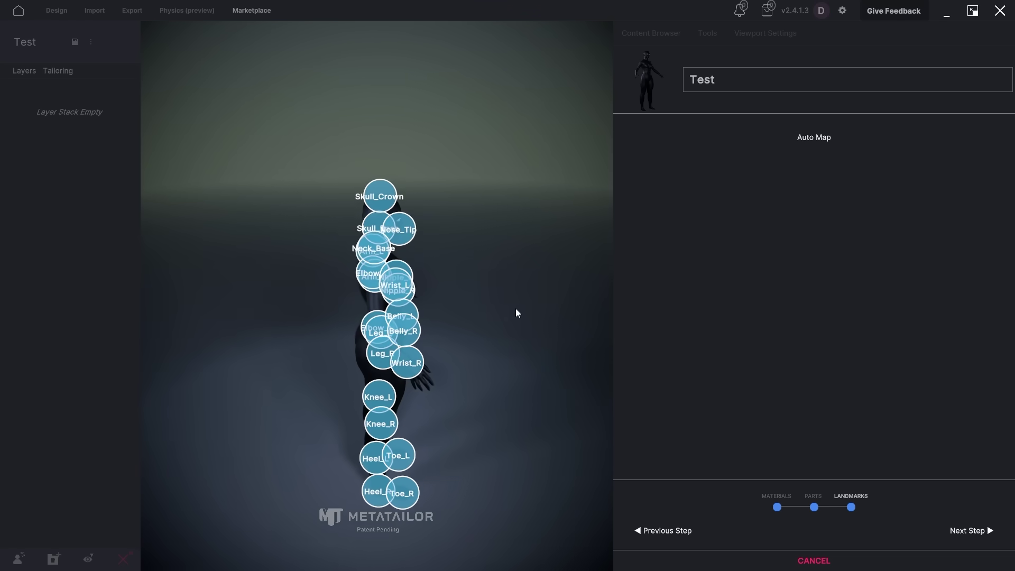
scroll(491, 275, "up", 10)
left_click_drag(473, 249, 453, 231)
middle_click_drag(453, 230, 491, 114)
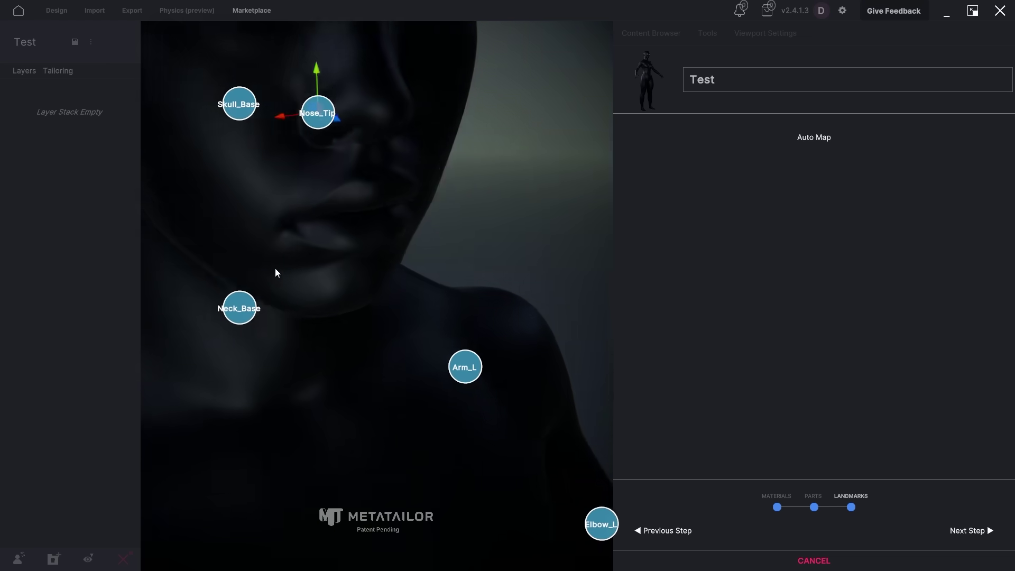
left_click_drag(275, 268, 252, 192)
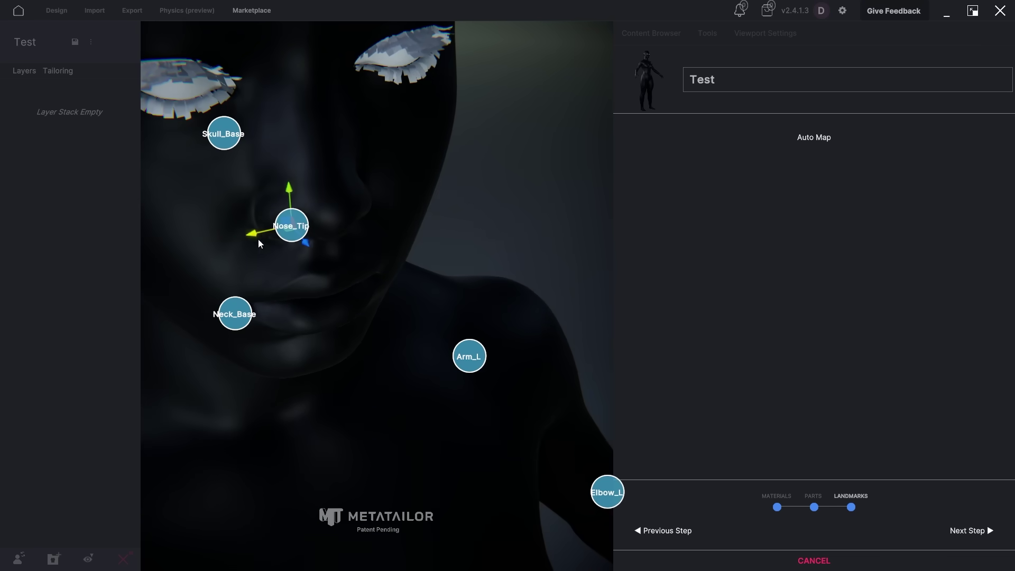
left_click_drag(261, 239, 290, 235)
left_click_drag(341, 238, 476, 244)
left_click_drag(586, 164, 621, 170)
left_click_drag(591, 123, 480, 252)
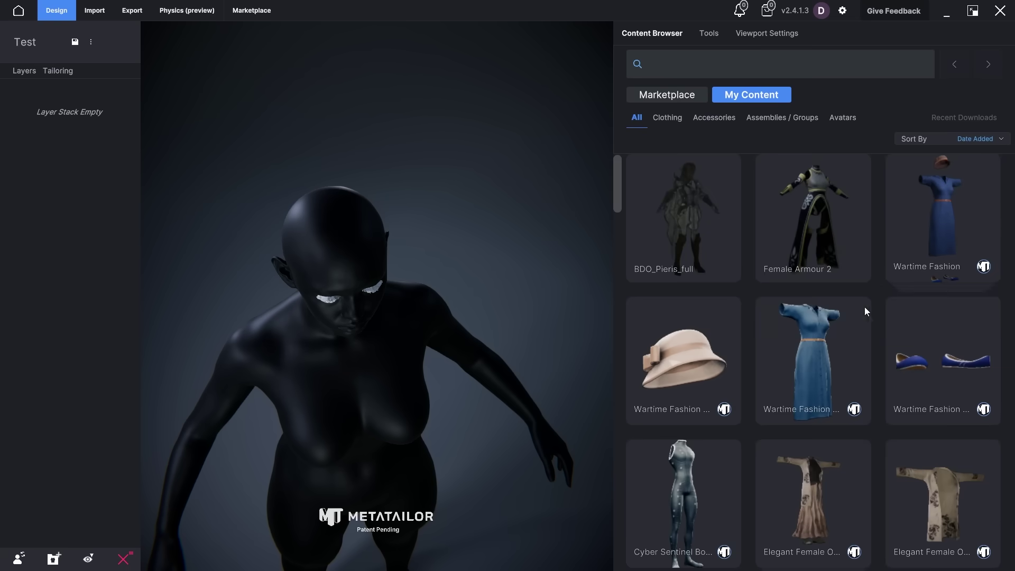
Step: Apply the Cyber Sentinel Bodysuit from My Content to the avatar and check its fit
scroll(844, 375, "down", 10)
scroll(723, 317, "up", 5)
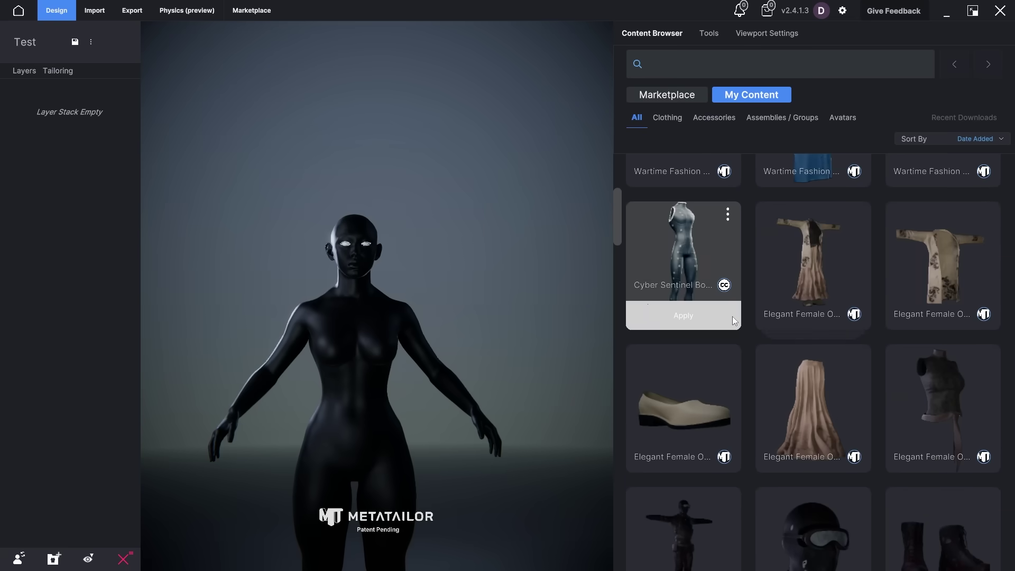
left_click(683, 316)
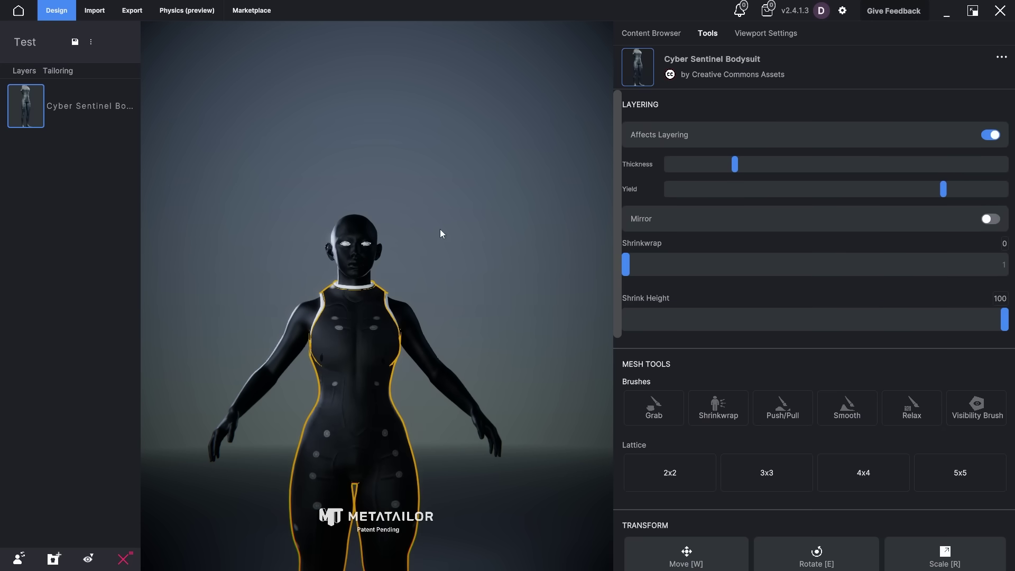
scroll(405, 342, "down", 4)
middle_click_drag(398, 341, 428, 305)
scroll(249, 293, "up", 3)
left_click(250, 298)
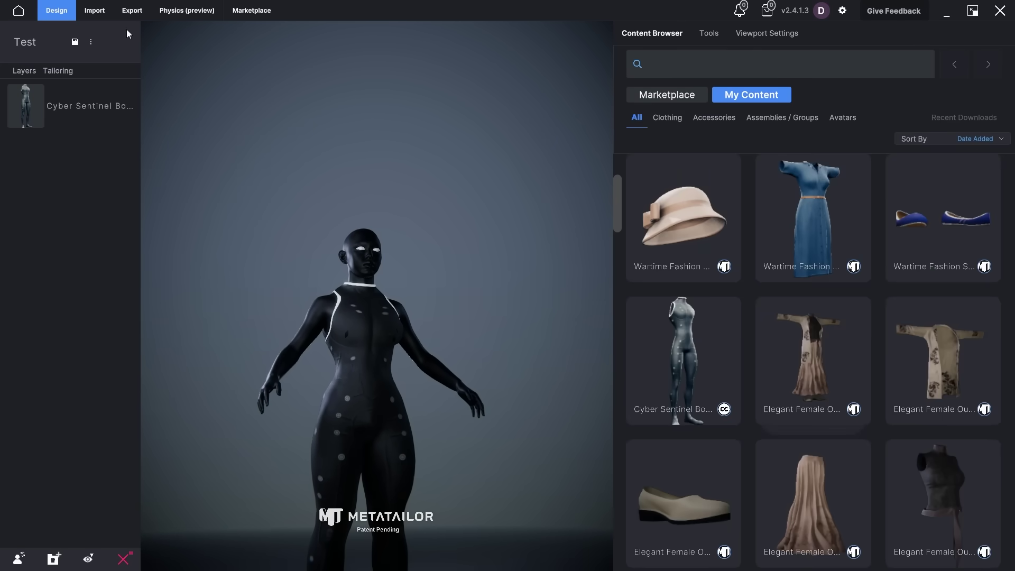
Step: Set the export path to a new folder named Outfit inside the Metahuman desktop folder
left_click(132, 10)
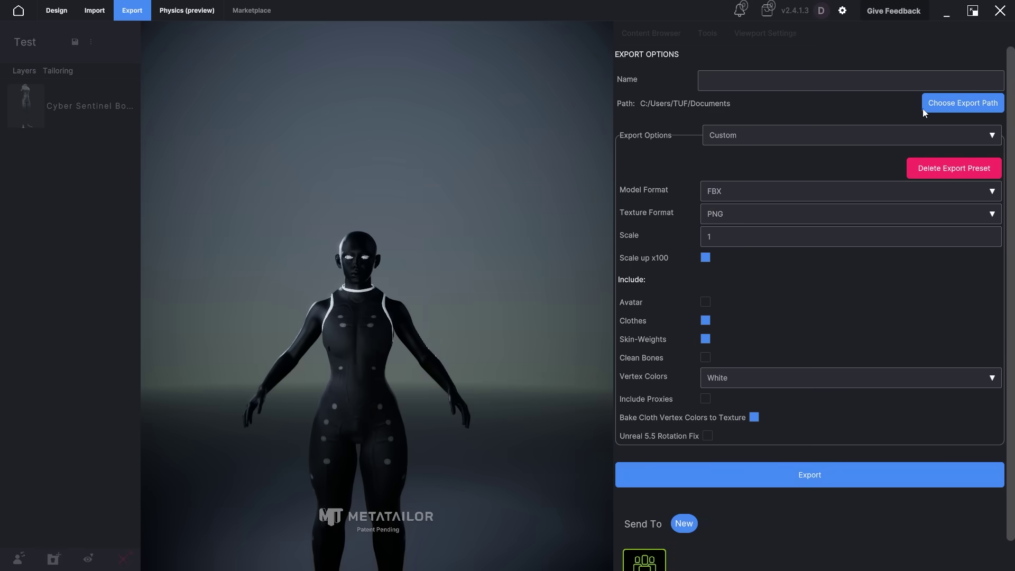
left_click(963, 103)
left_click(479, 375)
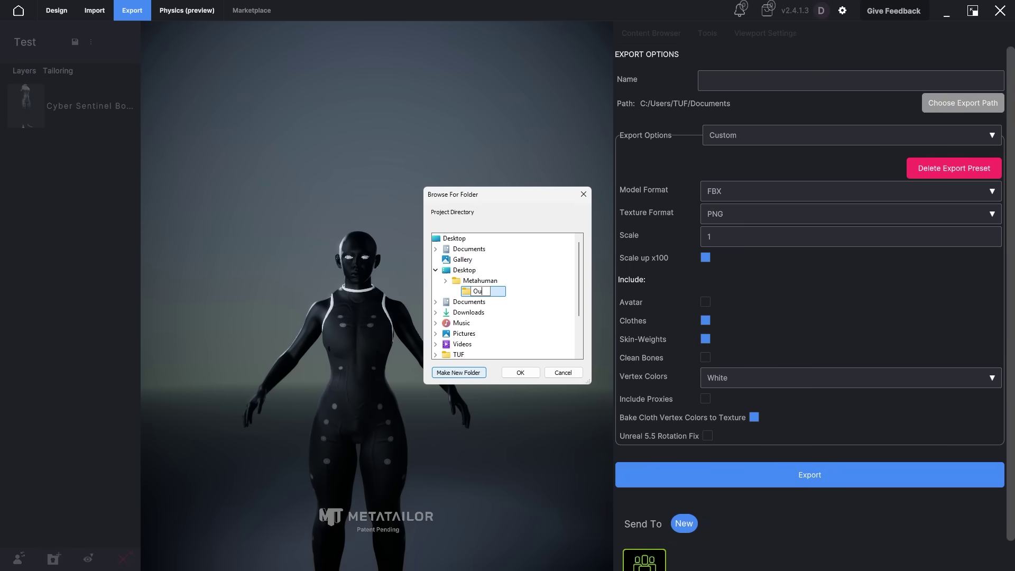
left_click(523, 373)
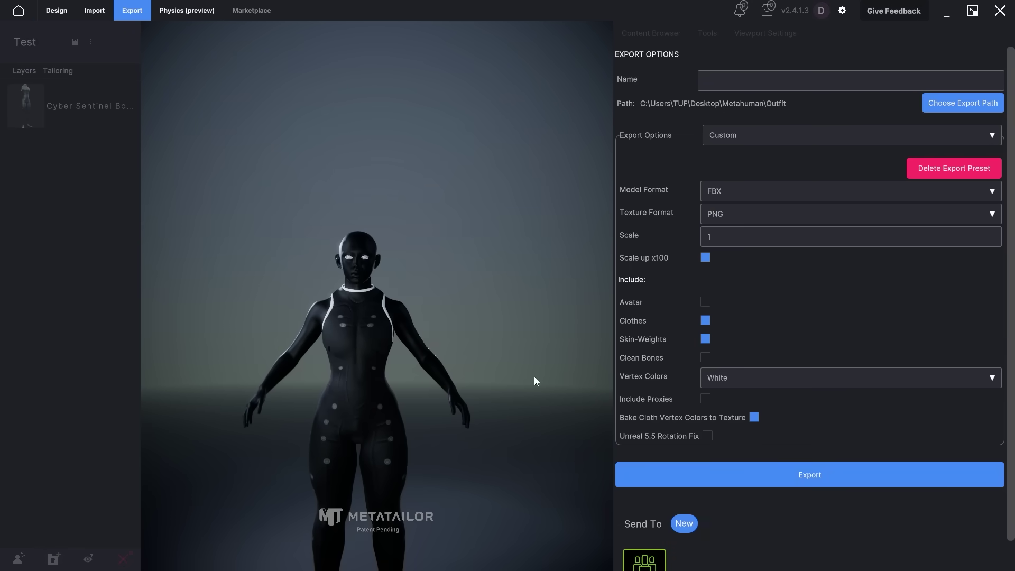
Step: Name the export Suit and export the clothes with skin weights as FBX with PNG textures
left_click(715, 84)
type("Suit")
left_click(503, 168)
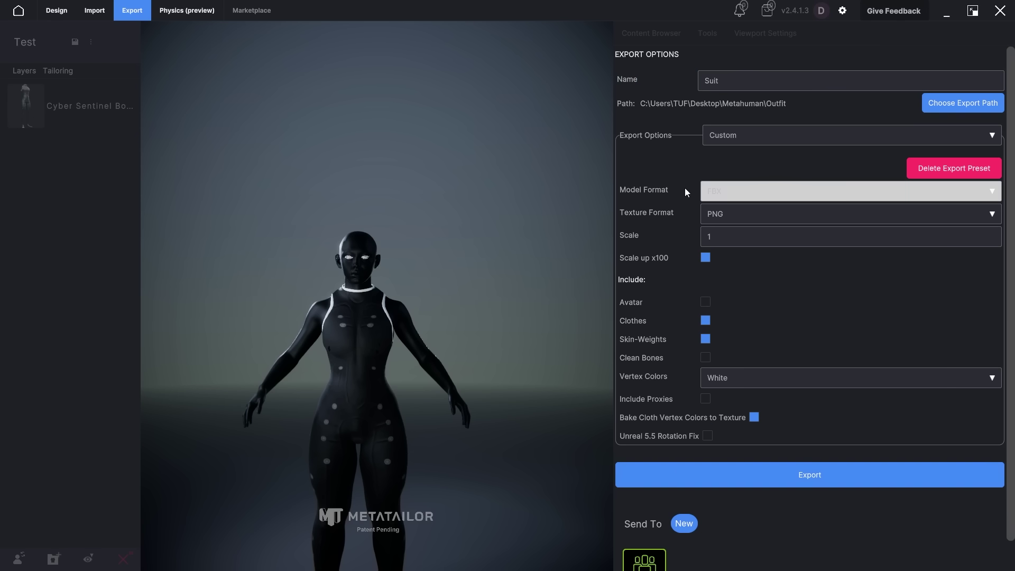
scroll(677, 365, "down", 1)
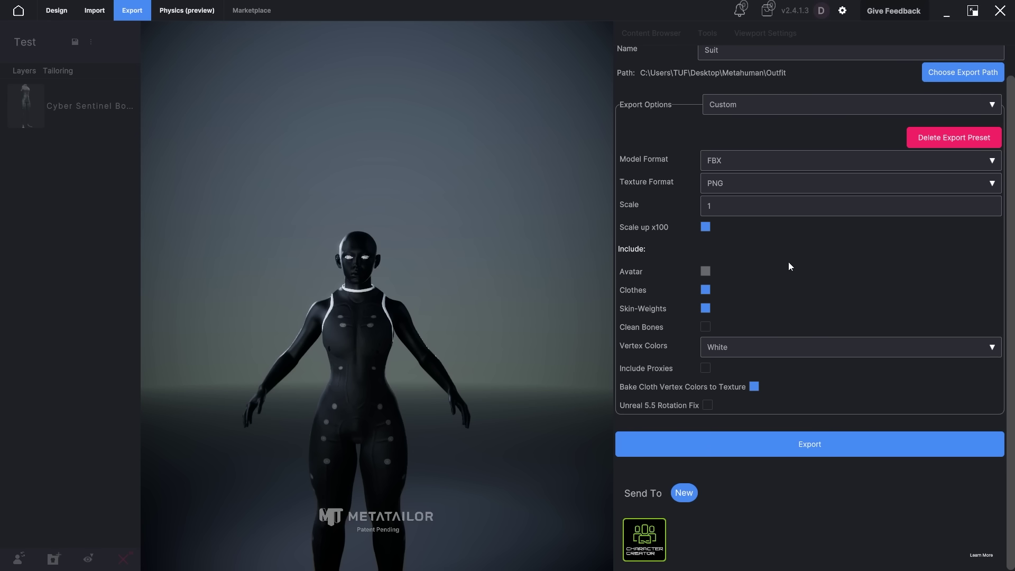
left_click(678, 443)
Step: Close MetaTailor, return to Unreal Editor and open the Outfits content folder
left_click(1001, 10)
left_click(611, 538)
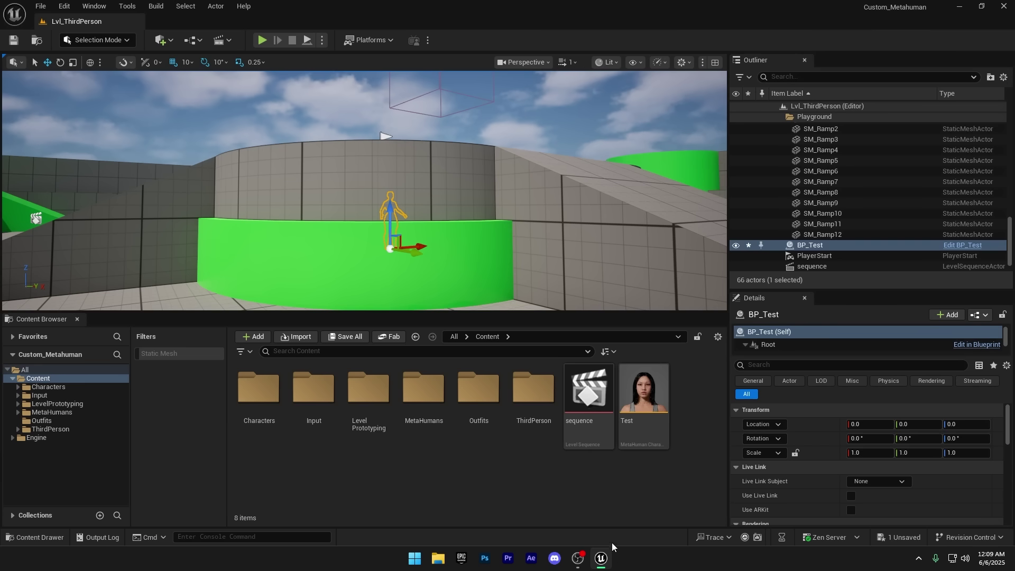
double_click(471, 421)
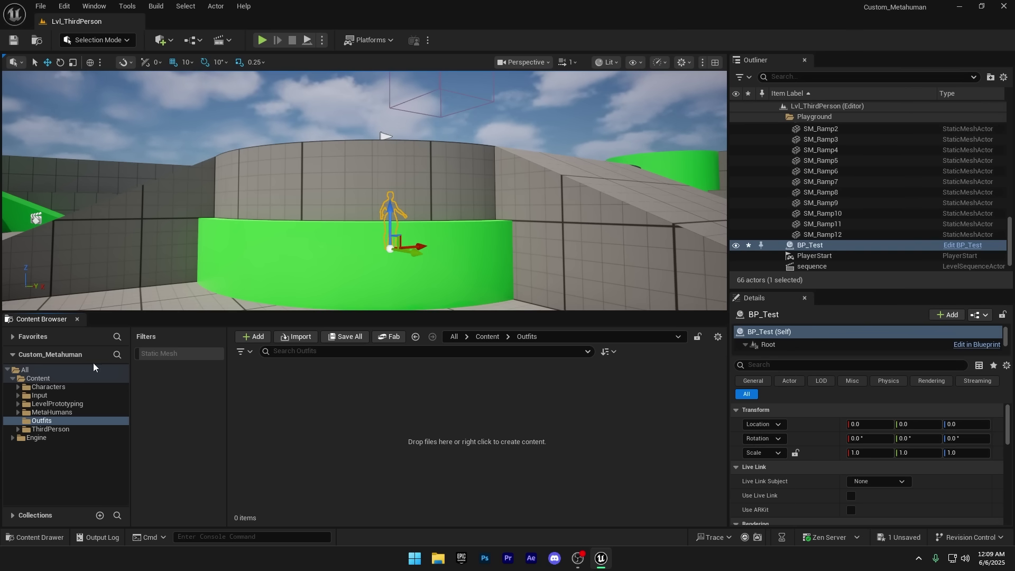
Step: Move BP_Test along the X axis to -1040 and focus the view on it
right_click_drag(489, 253, 426, 289)
right_click_drag(596, 141, 586, 142)
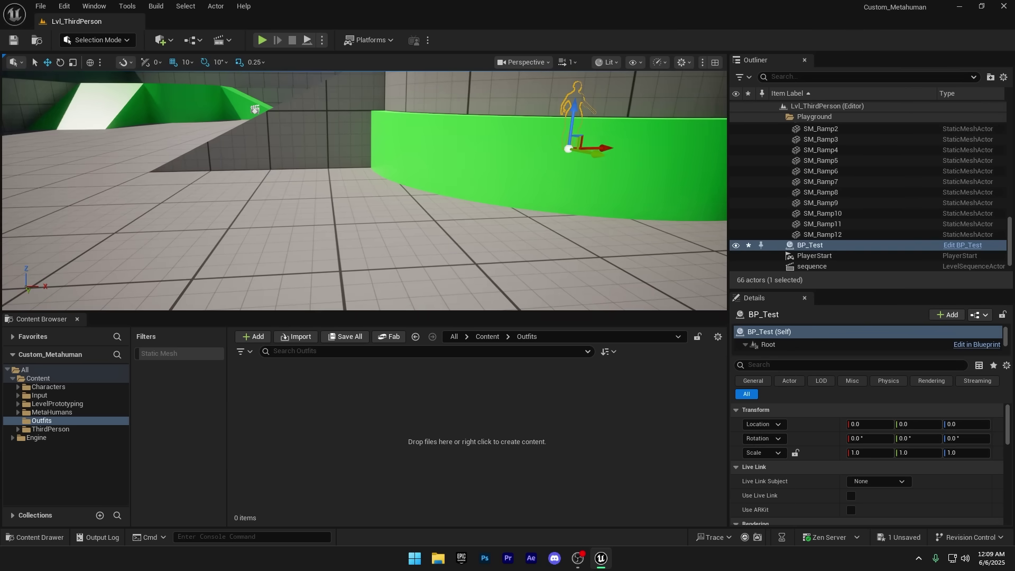
left_click(608, 151)
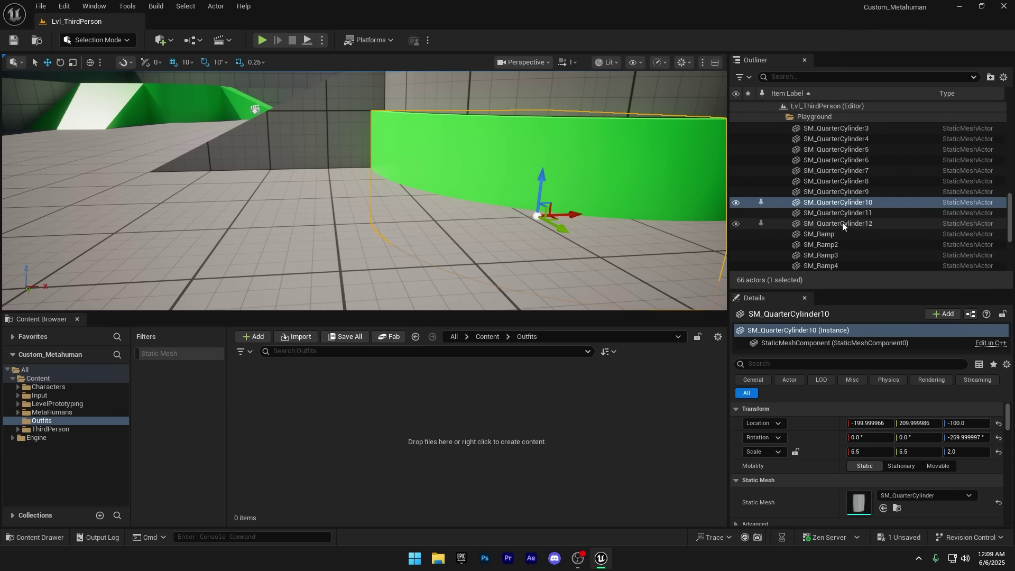
scroll(1010, 216, "down", 5)
left_click(817, 227)
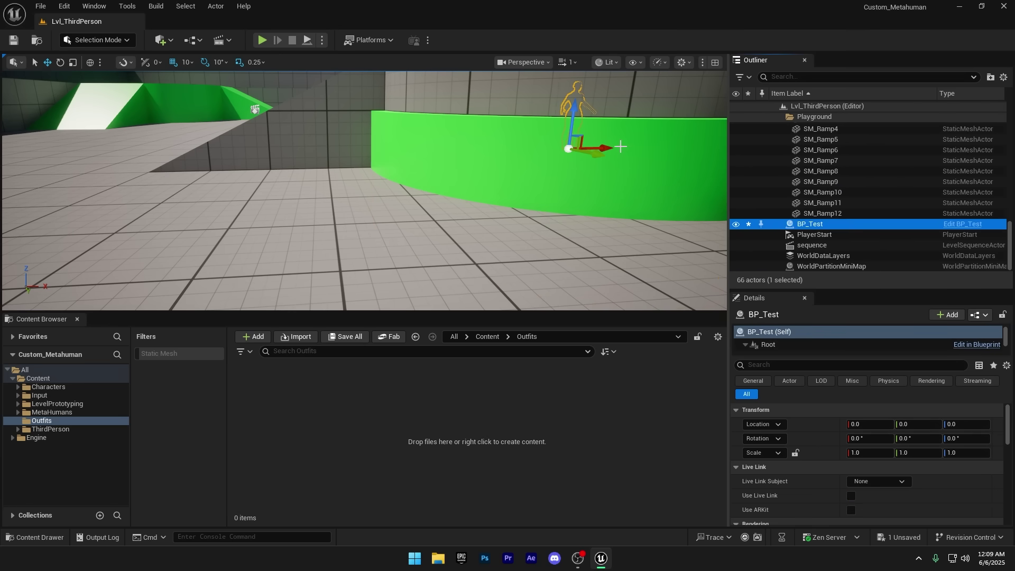
left_click_drag(620, 146, 153, 157)
key("f")
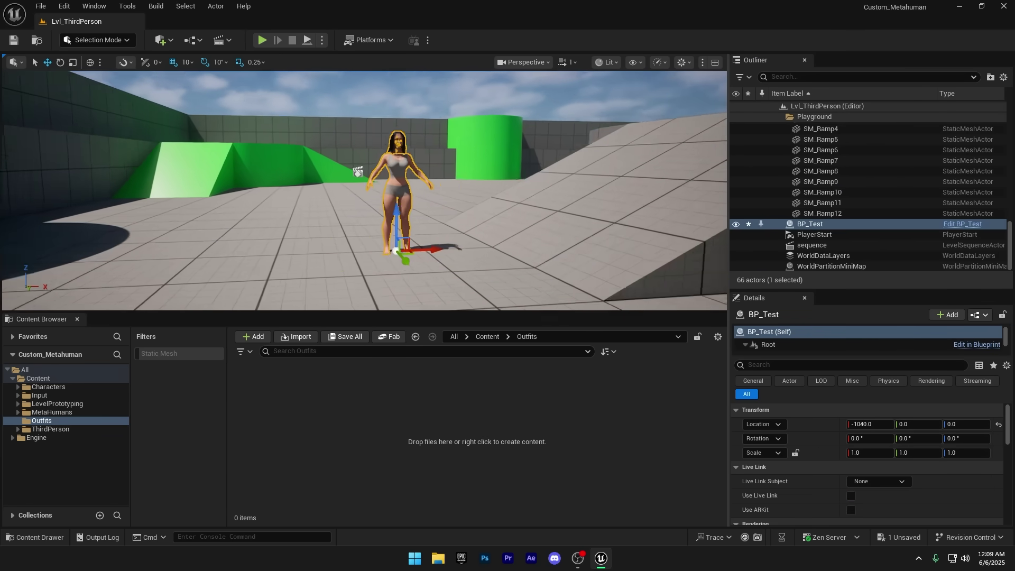
Step: Bring Suit.fbx from the desktop's Metahuman/Outfit/Suit folder into the Outfits content folder to start its import
left_click(438, 559)
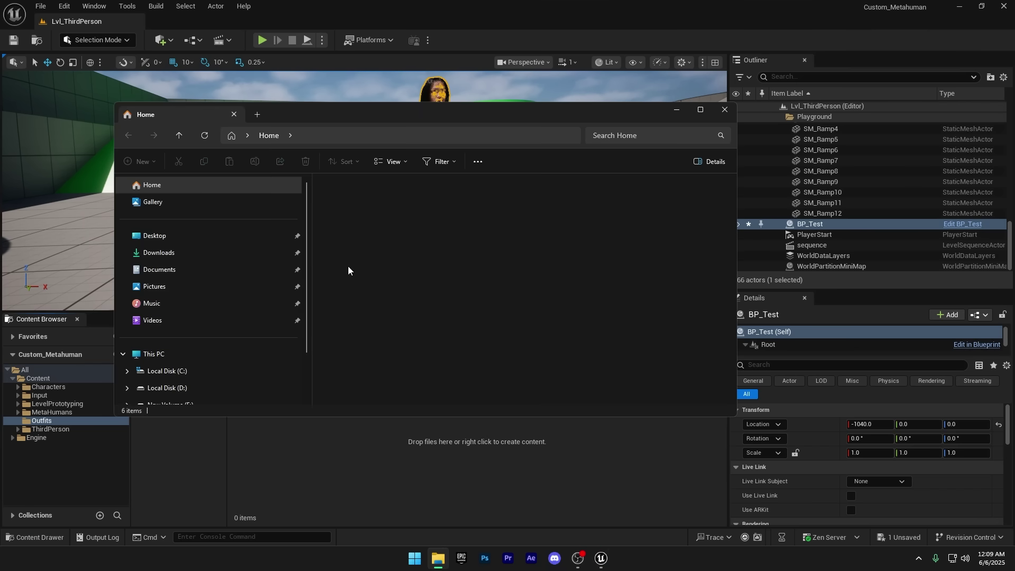
left_click(155, 235)
double_click(341, 197)
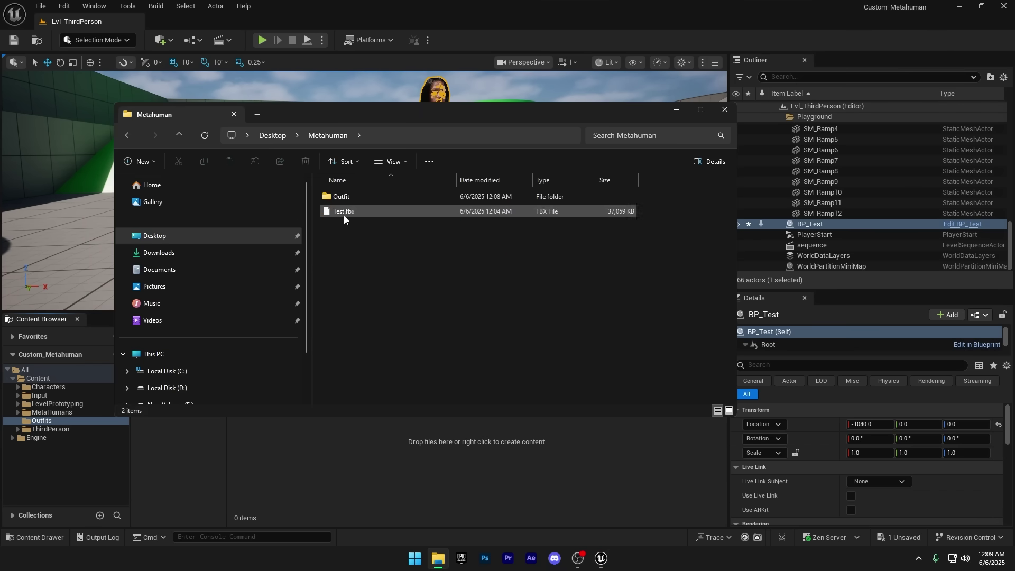
left_click_drag(366, 113, 593, 116)
double_click(585, 202)
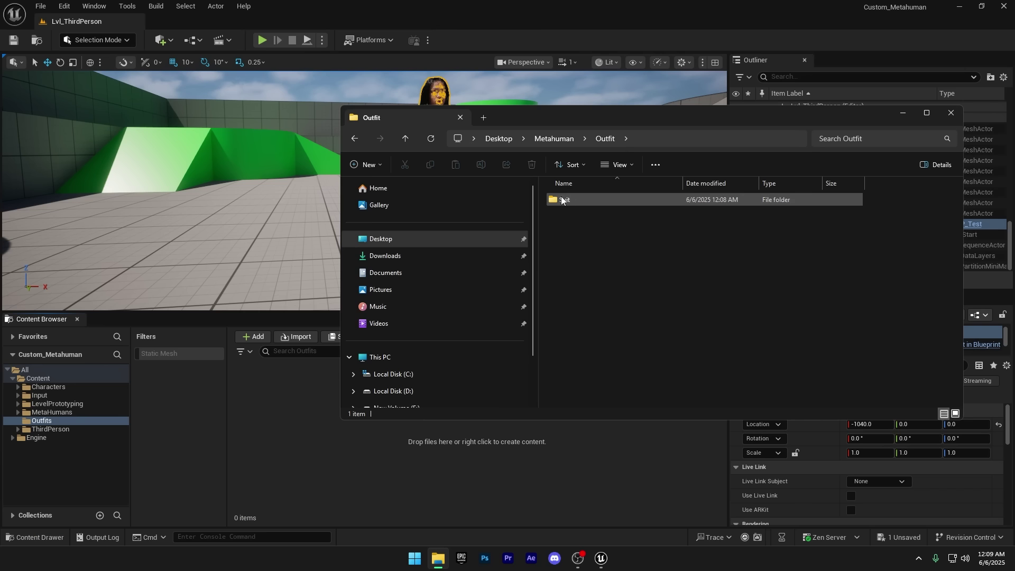
double_click(568, 199)
left_click_drag(571, 215, 274, 431)
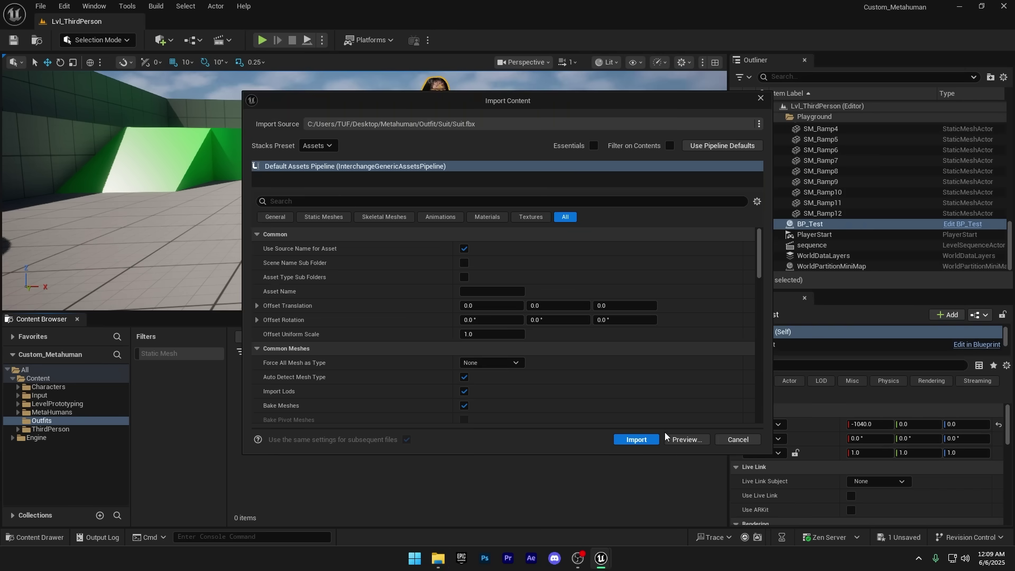
Step: Assign an existing skeleton in the import options and import the suit with the other settings at their defaults
scroll(537, 371, "down", 5)
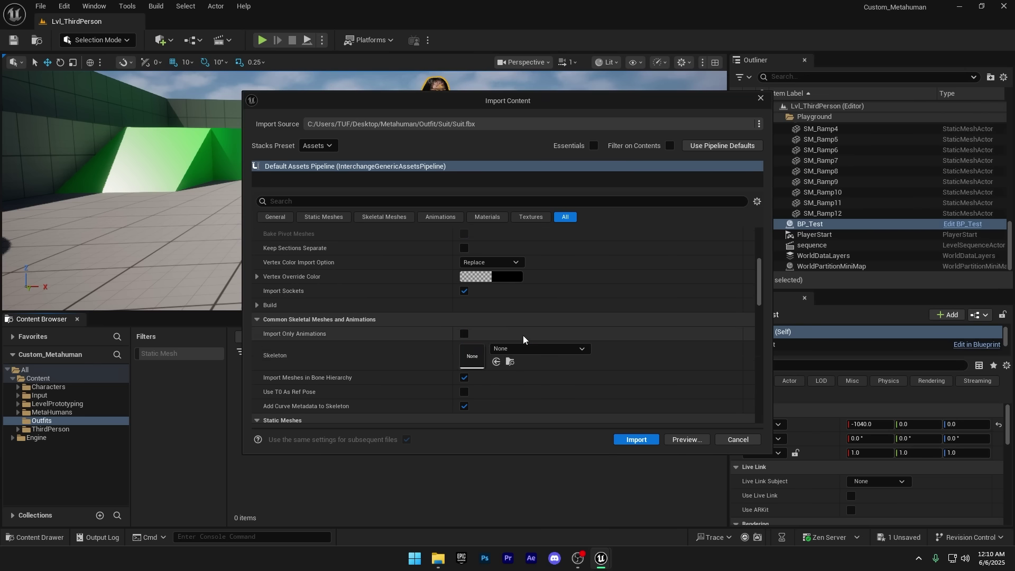
left_click(540, 348)
left_click(585, 237)
left_click(637, 440)
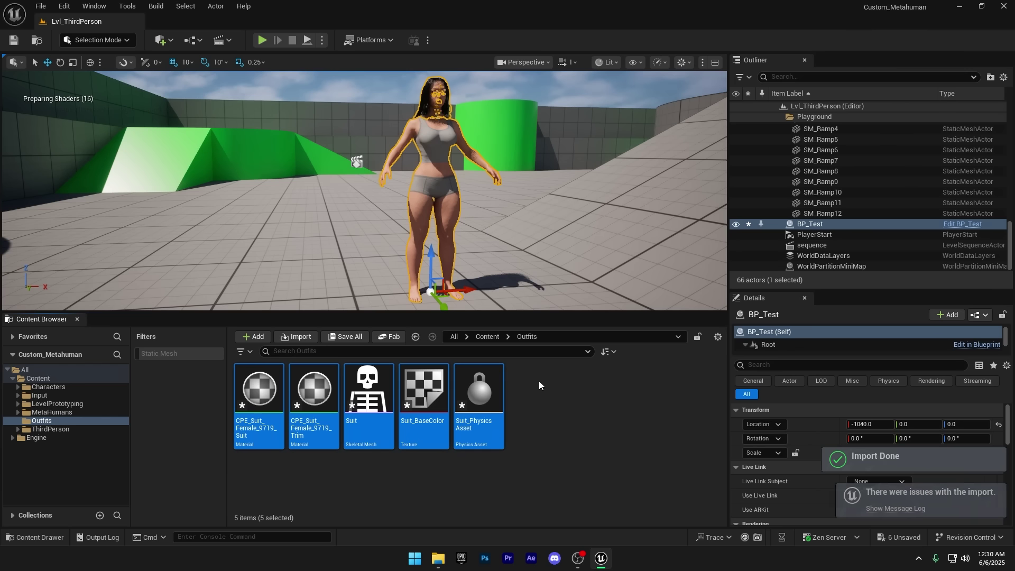
left_click(536, 402)
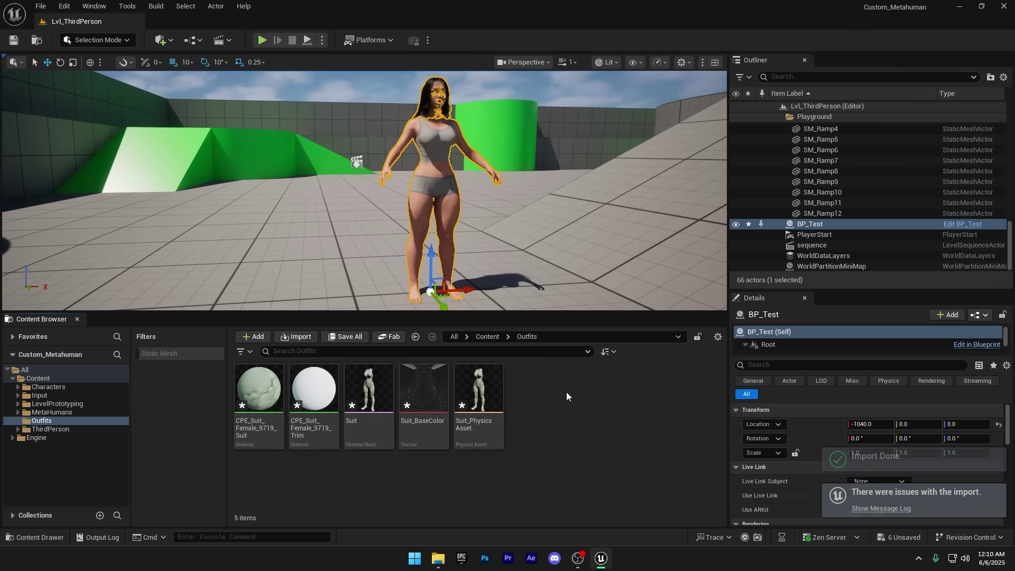
Step: Import the suit's base color, metallic, normal and roughness textures into Outfits/Textures and open the CPE_Suit_Female_9719_Suit material graph
left_click(435, 561)
double_click(569, 194)
left_click_drag(353, 115, 588, 350)
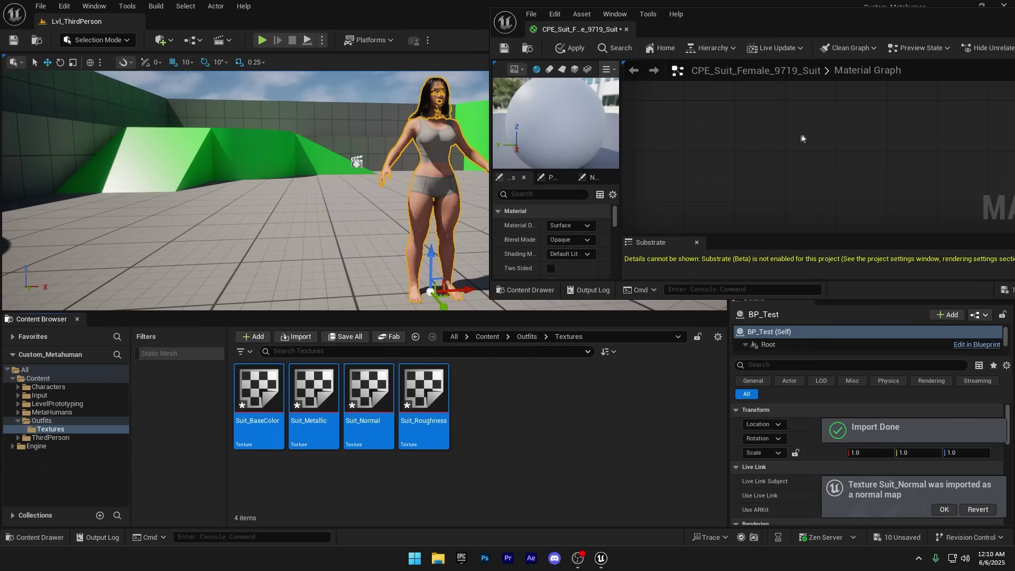
right_click_drag(809, 201, 806, 122)
left_click(529, 423)
Step: Add the Suit_BaseColor, Suit_Metallic and Suit_Normal textures to the material graph and connect them to Base Color, Metallic and Normal
left_click_drag(259, 391, 669, 114)
left_click_drag(734, 127, 865, 139)
left_click_drag(314, 390, 651, 161)
left_click_drag(715, 175, 813, 87)
left_click_drag(369, 390, 655, 202)
left_click_drag(720, 217, 818, 83)
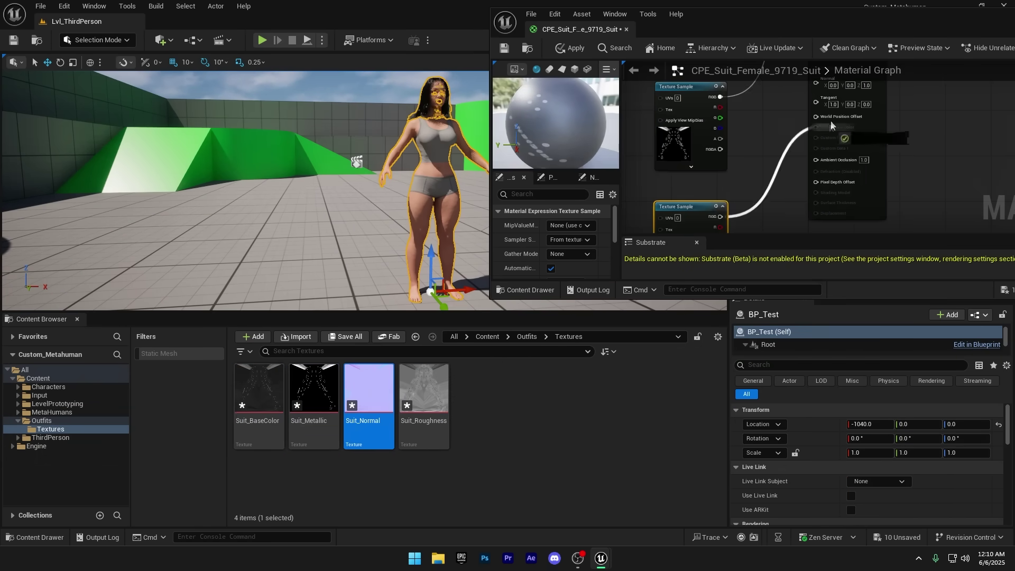
Step: Add the Suit_Roughness texture to the graph, connect it to the Roughness input and save the material
scroll(867, 212, "down", 4)
left_click_drag(810, 176, 749, 121)
left_click_drag(424, 390, 728, 153)
scroll(817, 153, "up", 3)
left_click_drag(670, 164, 915, 156)
left_click(504, 48)
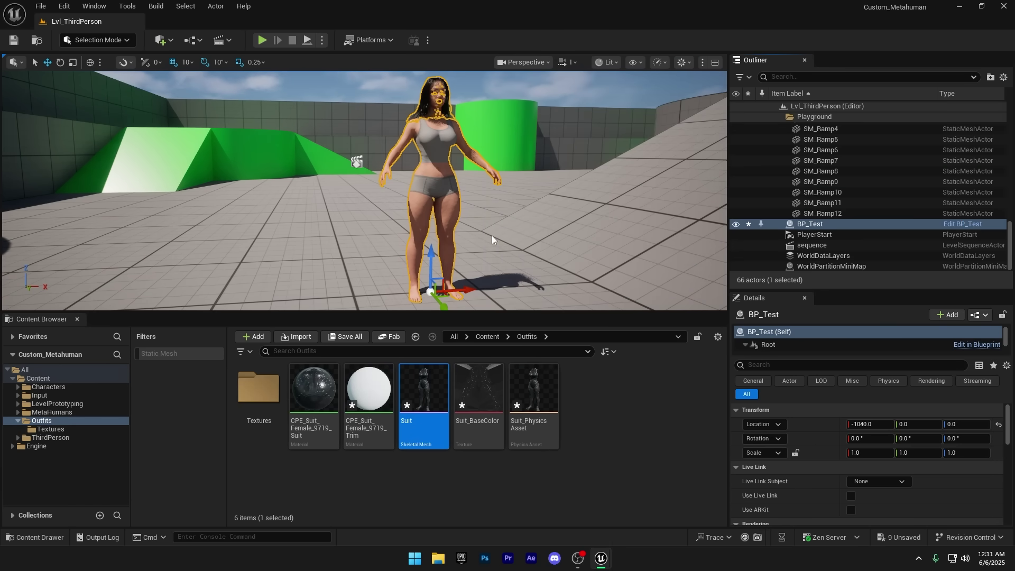
Step: Open the BP_Test blueprint's viewport and add the Suit skeletal mesh as a component under Body
left_click(963, 224)
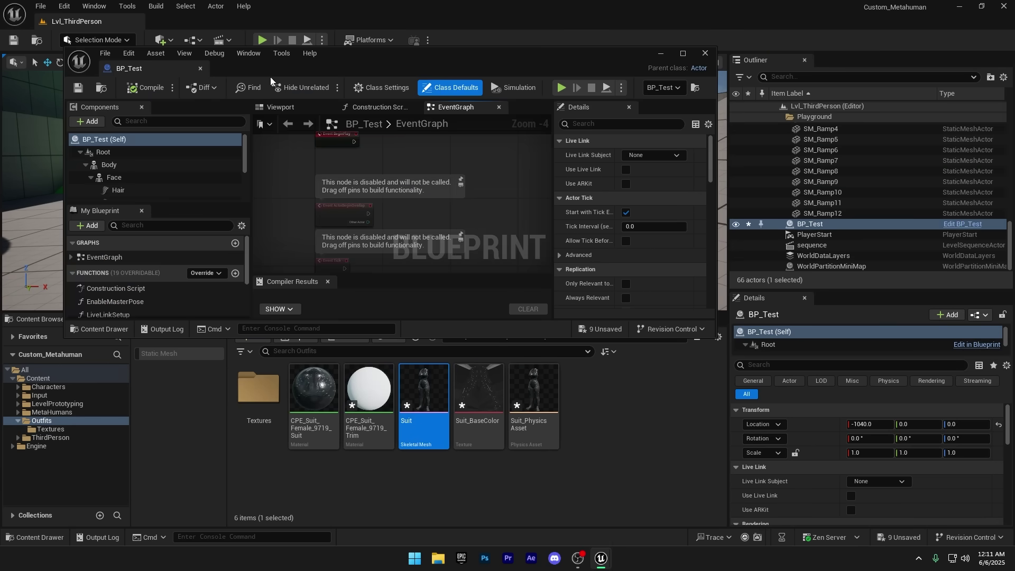
left_click(278, 107)
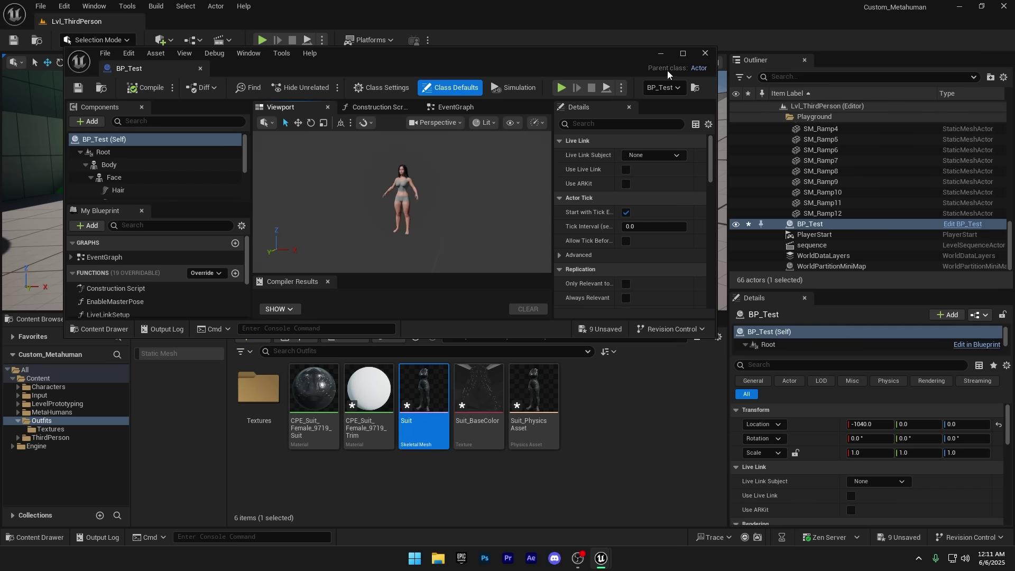
left_click(682, 53)
left_click(49, 122)
left_click(24, 74)
type("skl")
type("eleta")
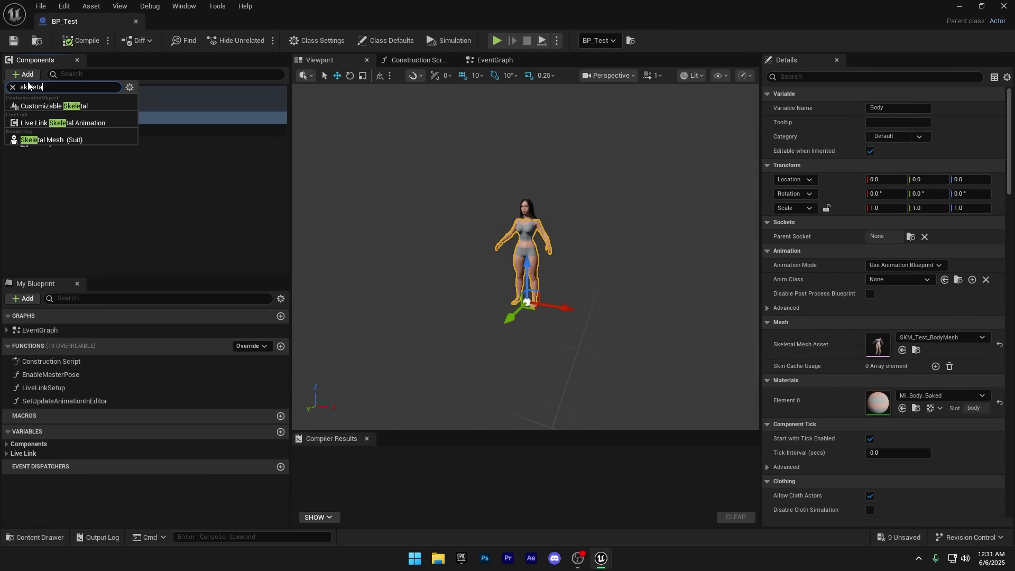
left_click(87, 140)
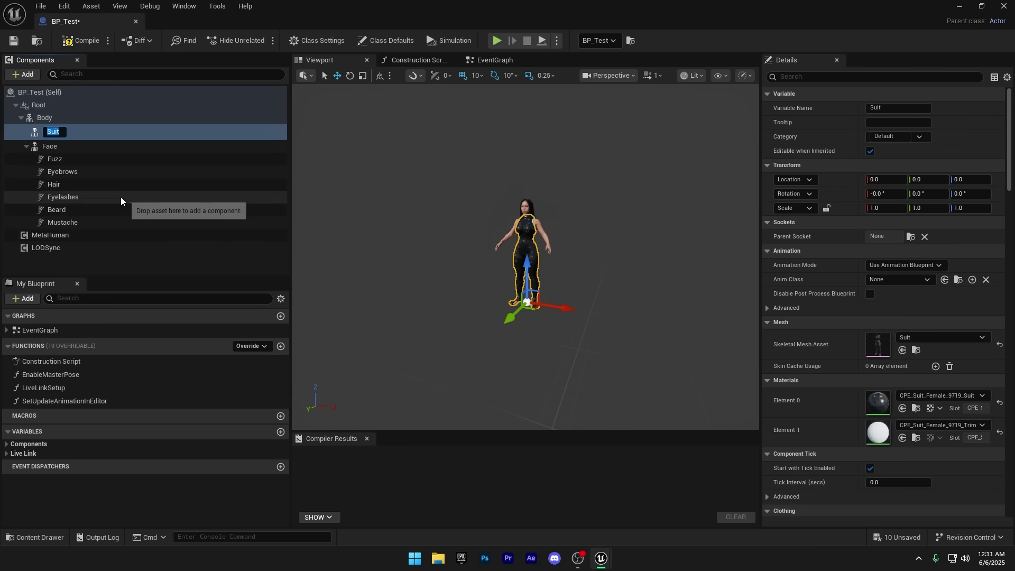
key("Return")
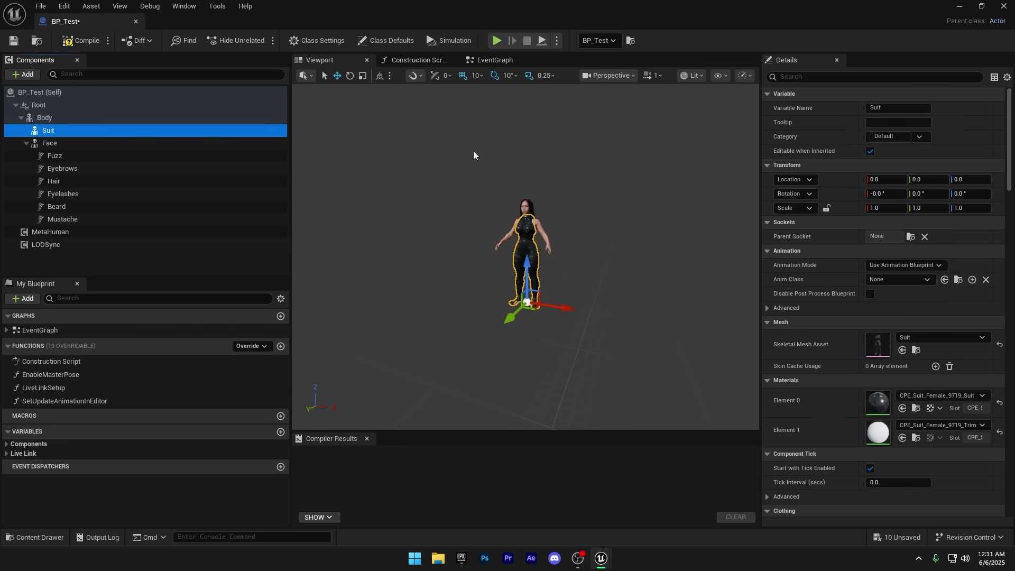
Step: Compile and save BP_Test, return to the level and inspect the dressed character up close
key("f")
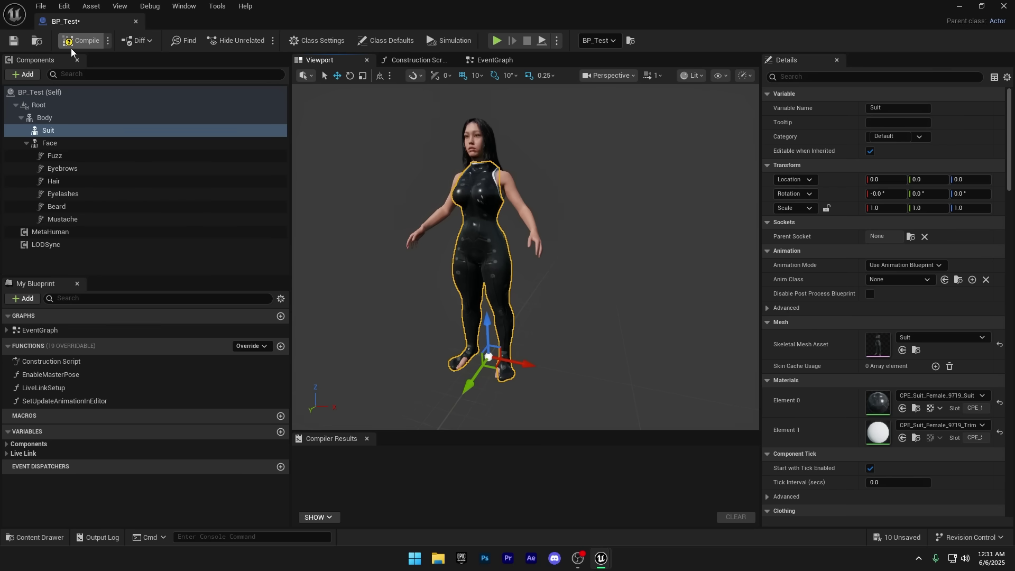
left_click(83, 40)
left_click(13, 41)
left_click(960, 6)
key("w")
right_click_drag(563, 206, 506, 201)
left_click(506, 154)
key("s")
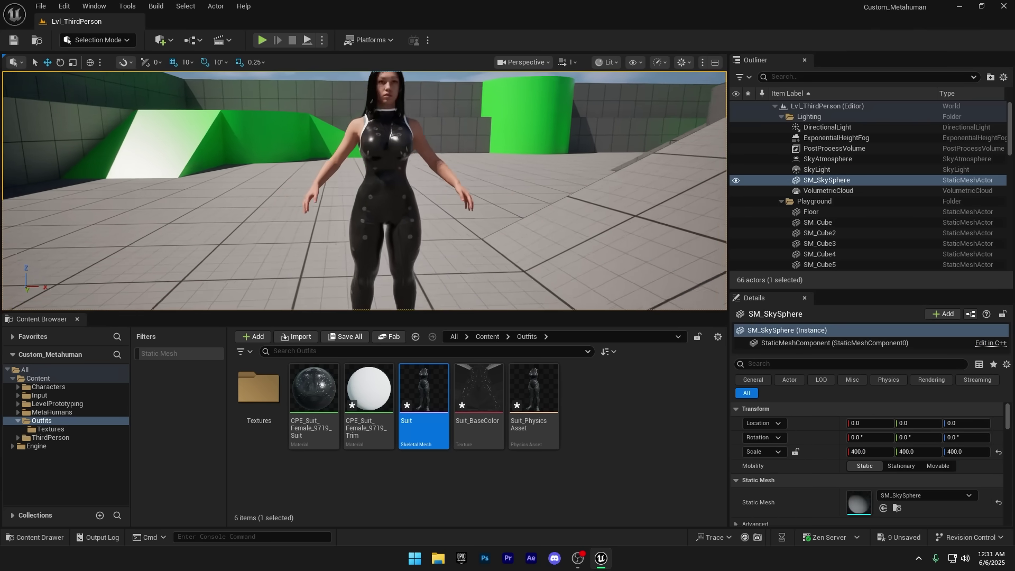
Step: Open the level sequence, test the suit's deformation by rotating a waist control on BP_Test's rig, and undo the rotation
left_click(230, 36)
left_click(251, 136)
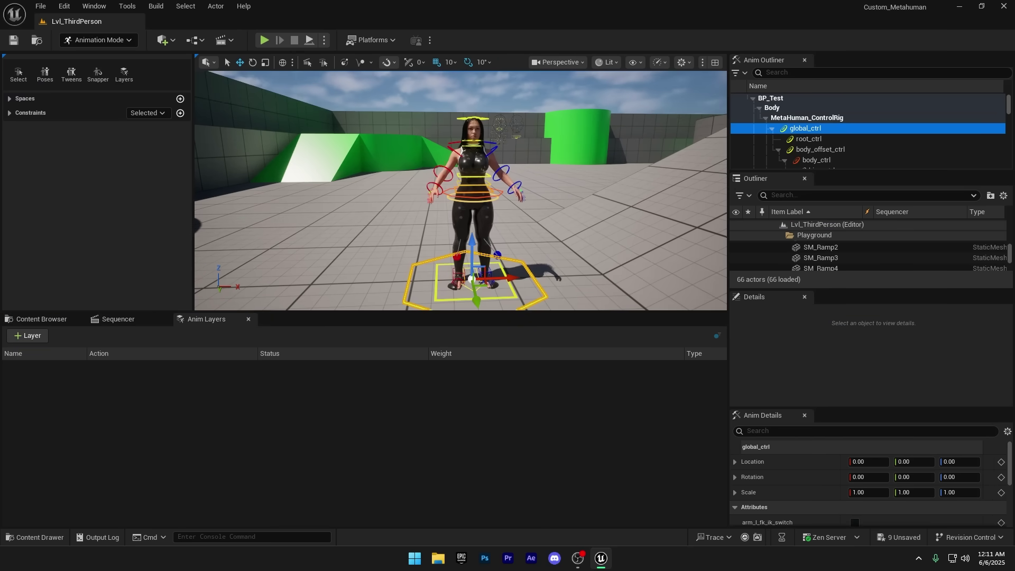
left_click(443, 173)
key("e")
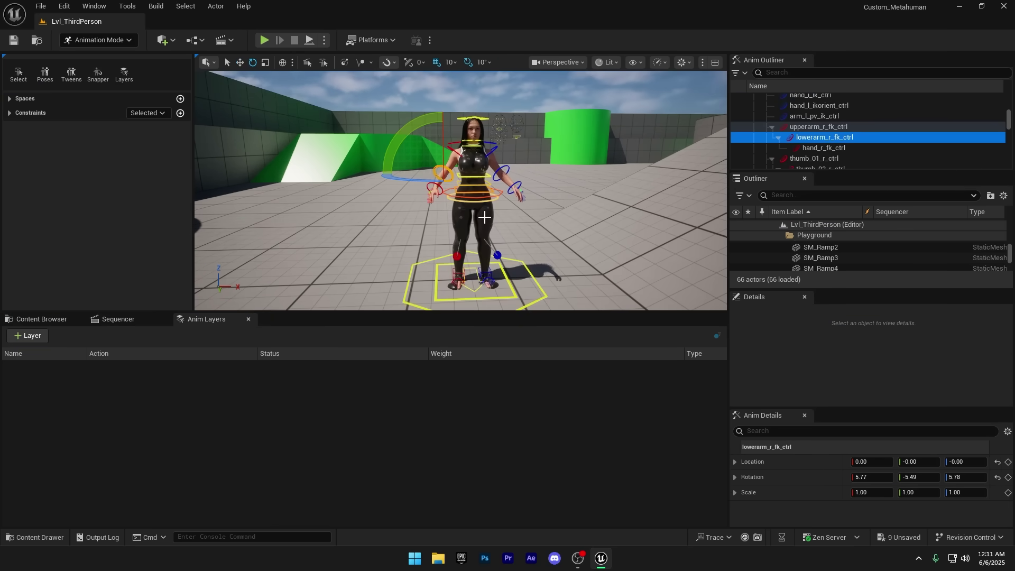
left_click(487, 201)
left_click_drag(481, 200, 479, 192)
key("ctrl+z")
Step: Test the suit by moving the left foot IK control, undo the move and return to Selection Mode
left_click(487, 275)
right_click_drag(487, 275, 431, 275)
key("w")
left_click_drag(367, 254, 239, 184)
key("ctrl+z")
right_click_drag(239, 184, 285, 145)
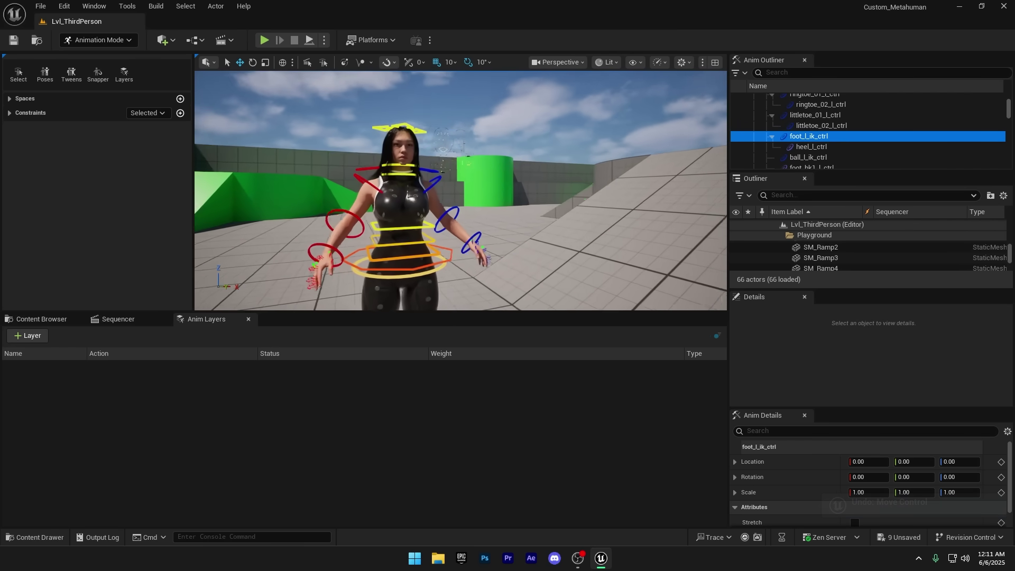
right_click_drag(423, 191, 415, 190)
left_click(68, 40)
left_click(85, 53)
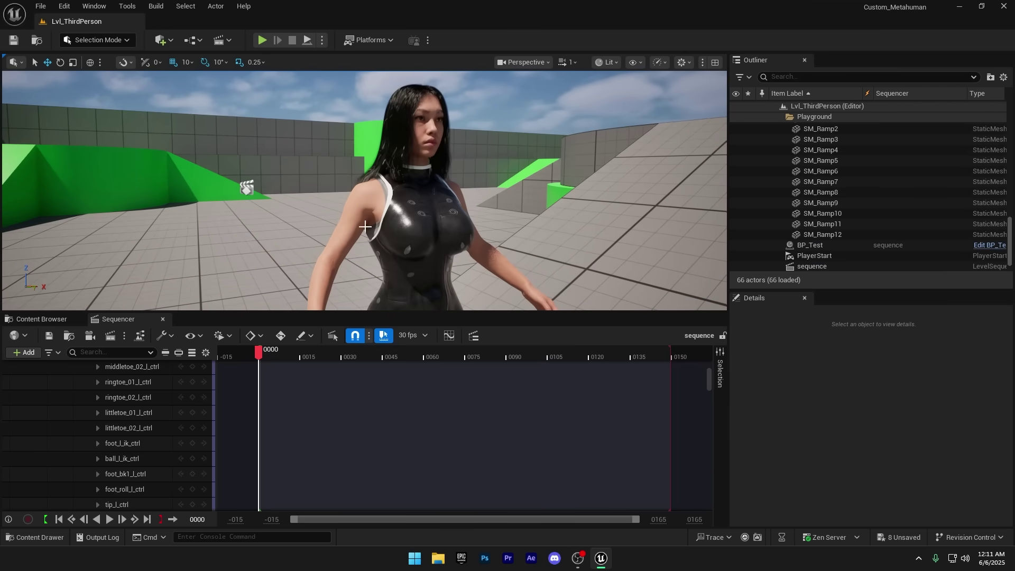
Step: Select BP_Test in the level and open the Test MetaHuman Character asset from the Content folder
left_click(367, 228)
left_click(41, 319)
left_click(45, 379)
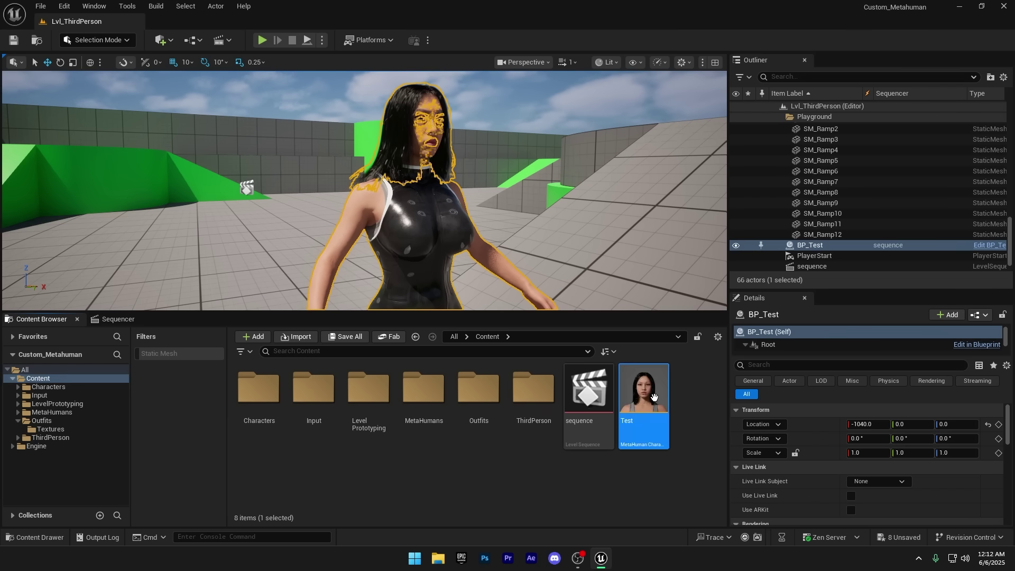
double_click(654, 397)
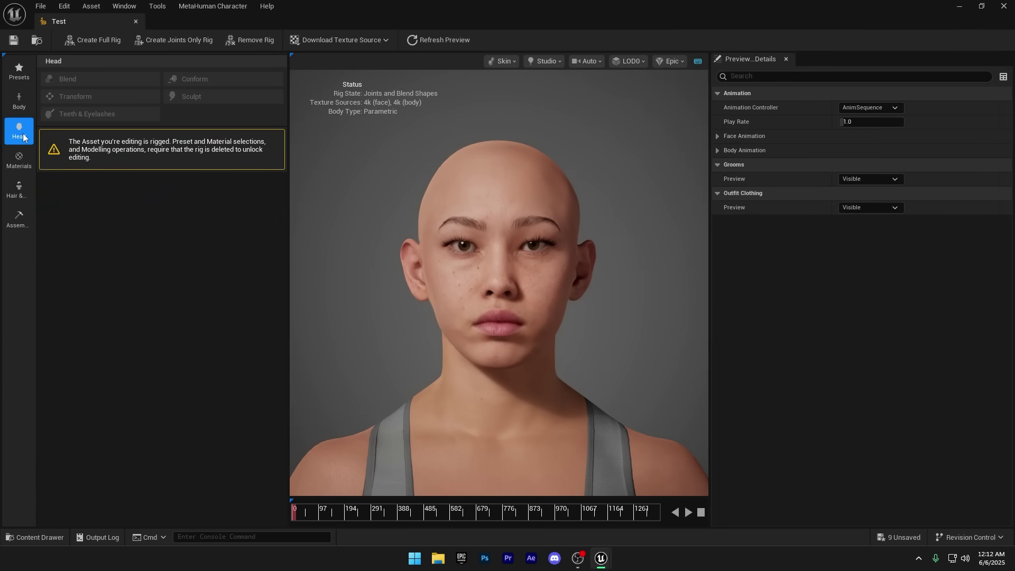
Step: Look through the makeup and eye material settings and remove the character's rig to unlock editing
left_click(22, 158)
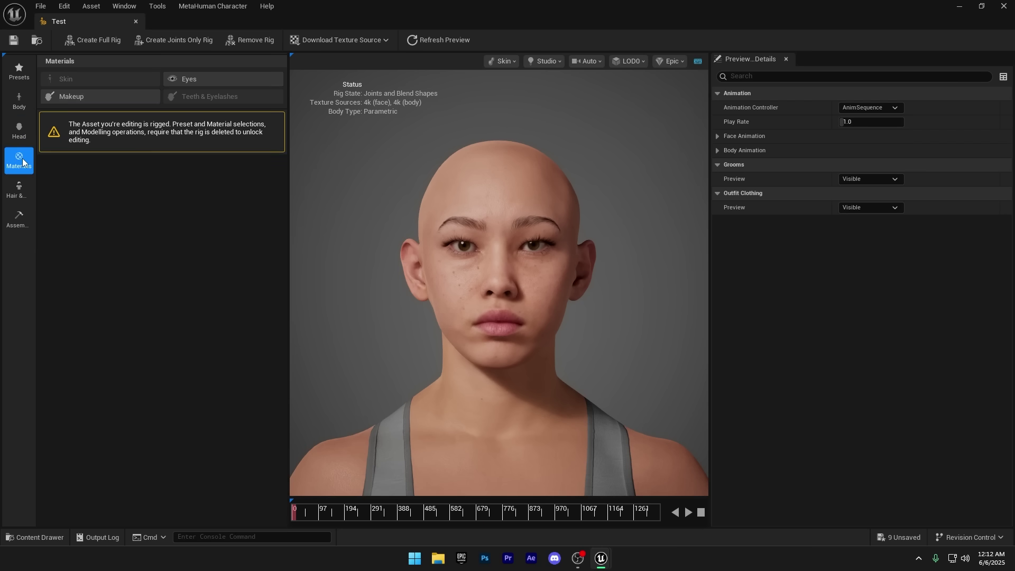
left_click(87, 98)
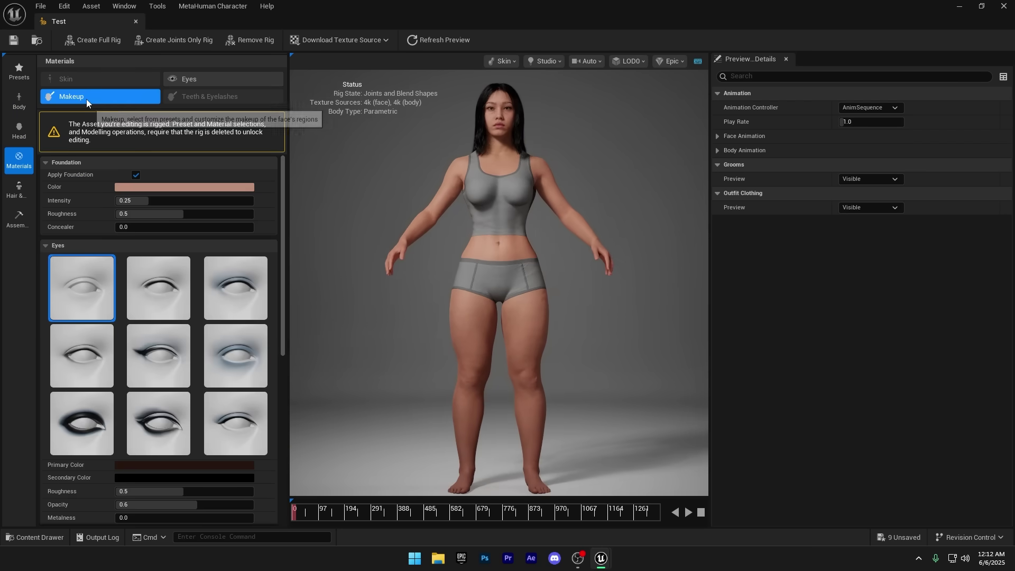
left_click(191, 79)
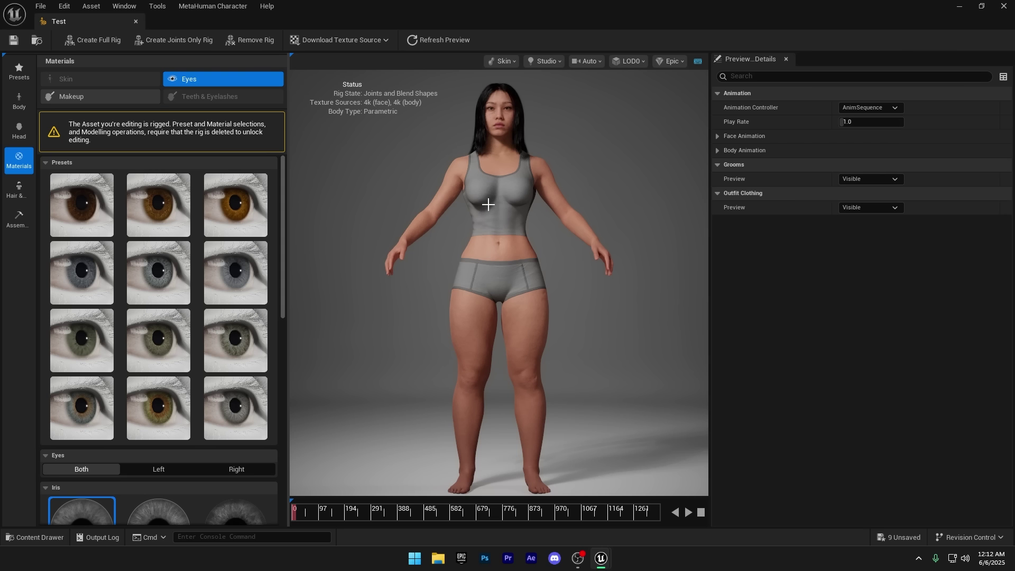
left_click(252, 44)
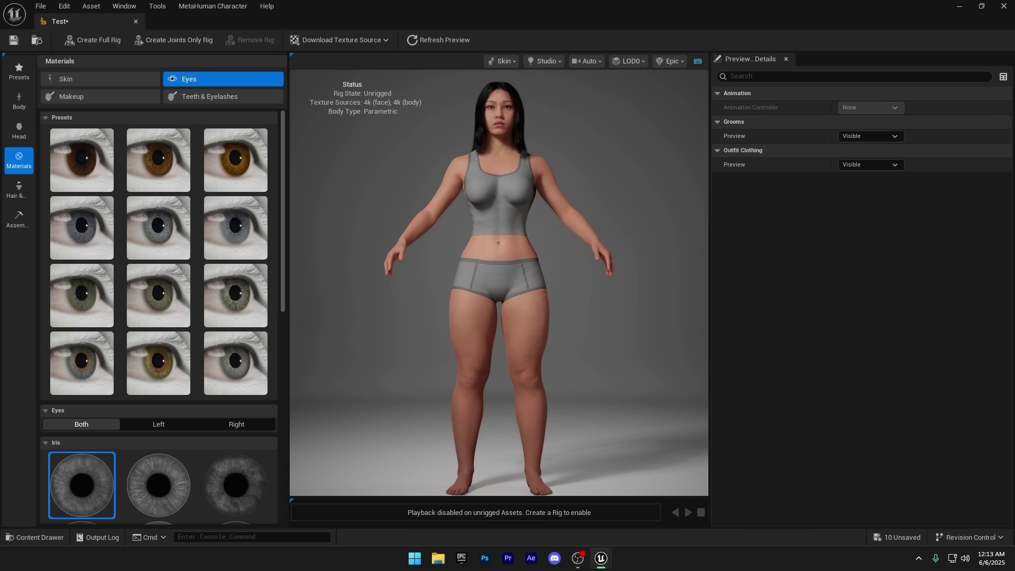
Step: Turn off Show Top Underwear in the character's skin material settings
left_click(85, 81)
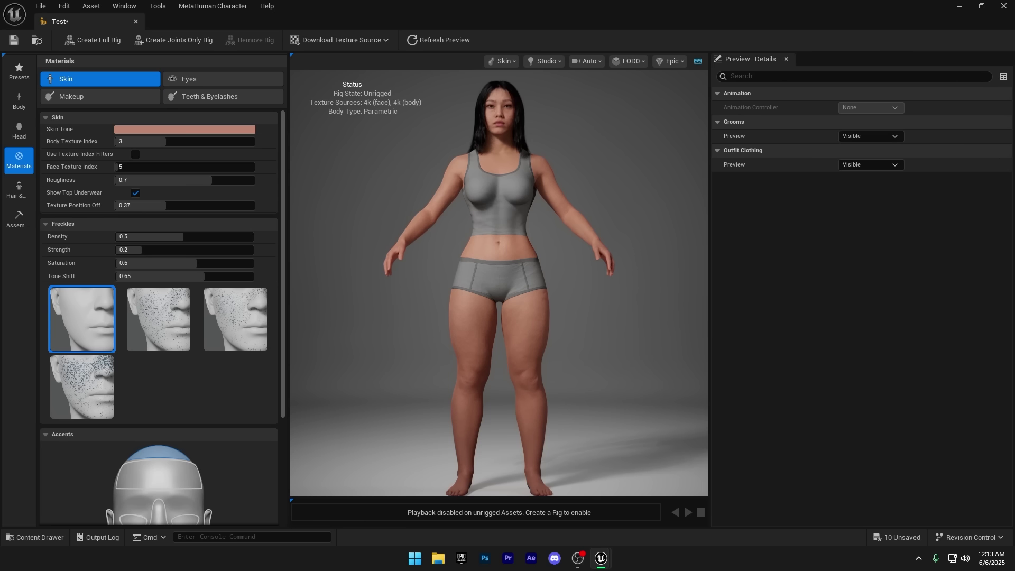
left_click_drag(413, 183, 468, 219)
left_click_drag(365, 186, 413, 183)
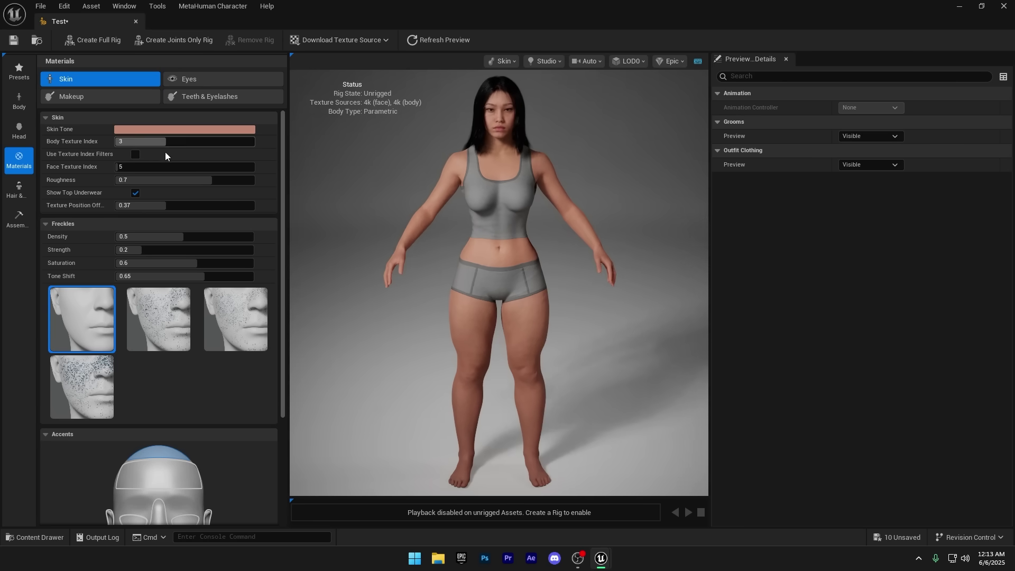
left_click(135, 192)
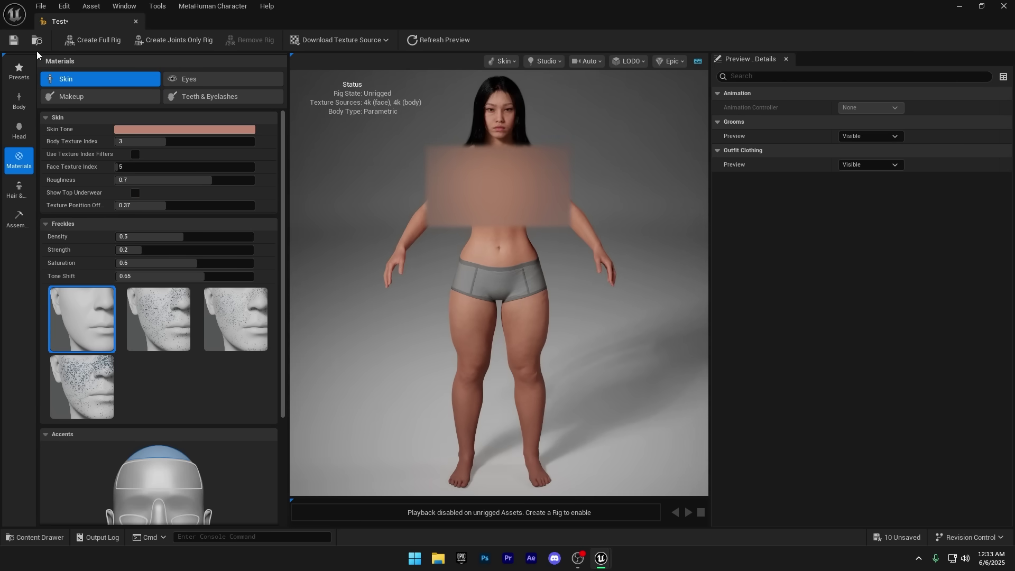
Step: Save the Test character asset and create its full rig again
left_click(14, 40)
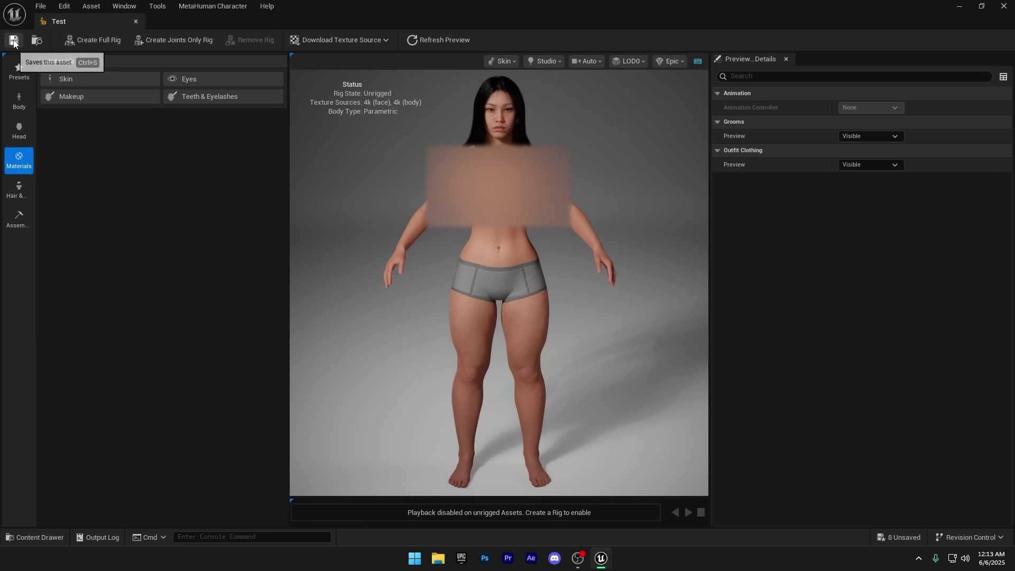
left_click(103, 40)
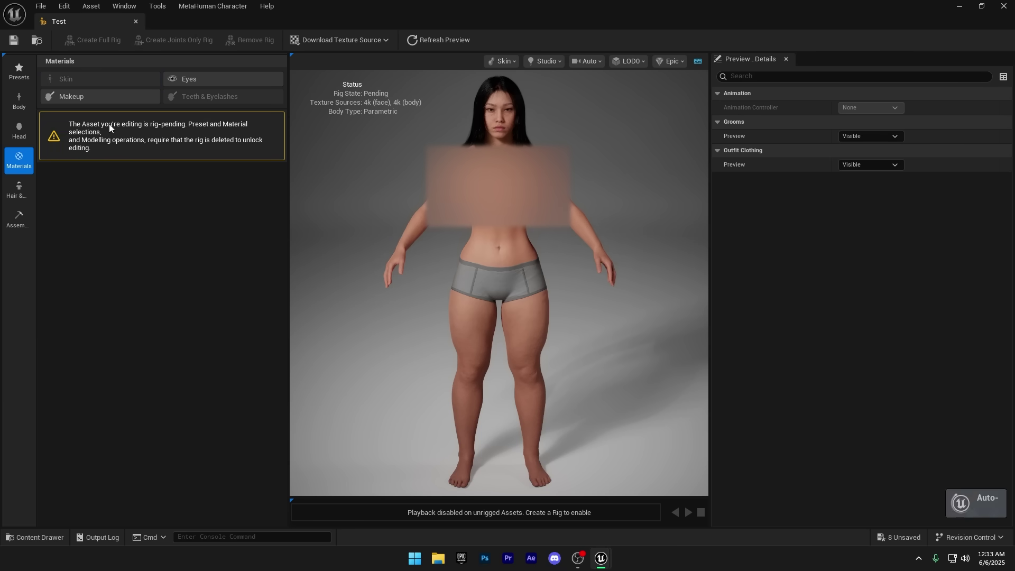